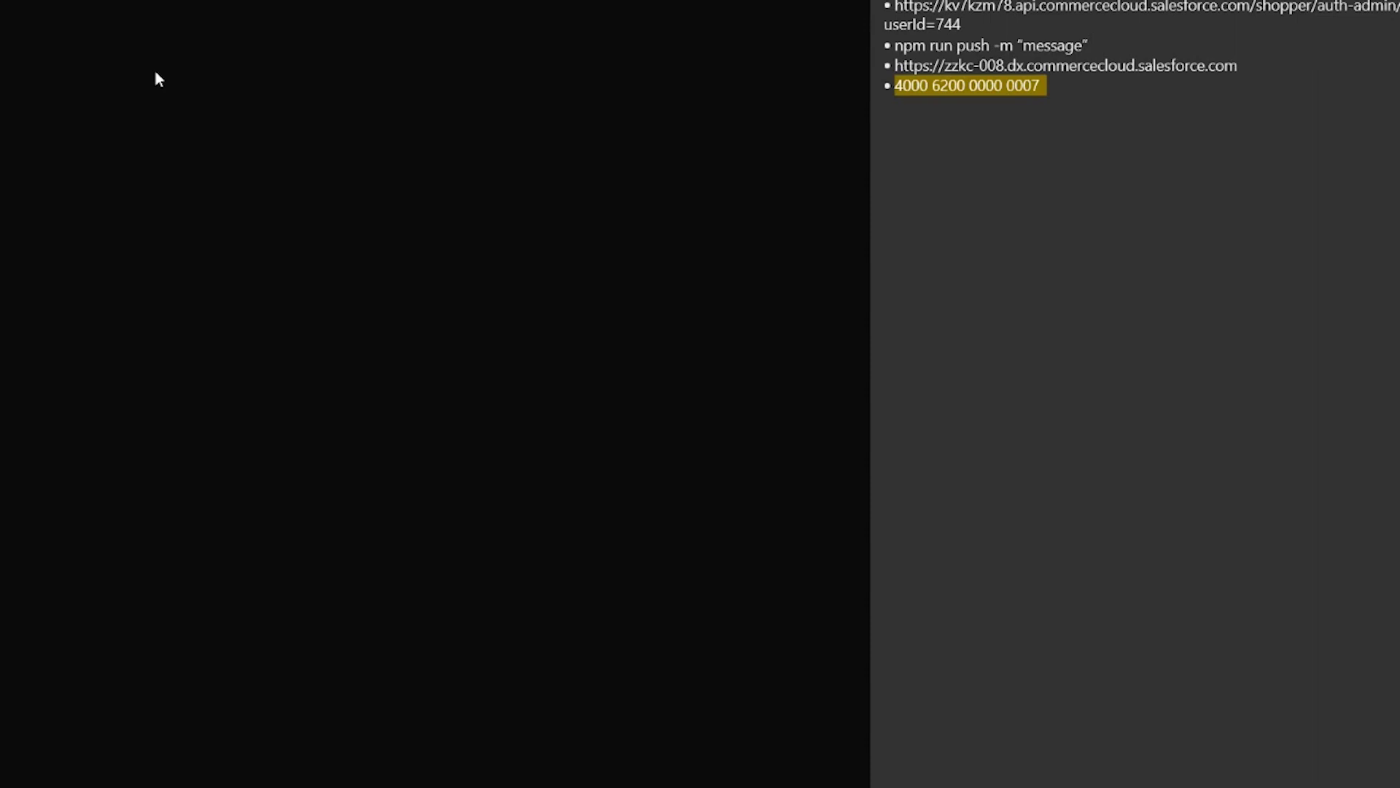
# Step: Run npx pwa-kit-create-app@latest --outputDir pwa-headless-app and choose the Retail app on your own Commerce Cloud instance
pyautogui.write('npx pwa-kit-create-app@latest --outputDir pwa-headless-app')
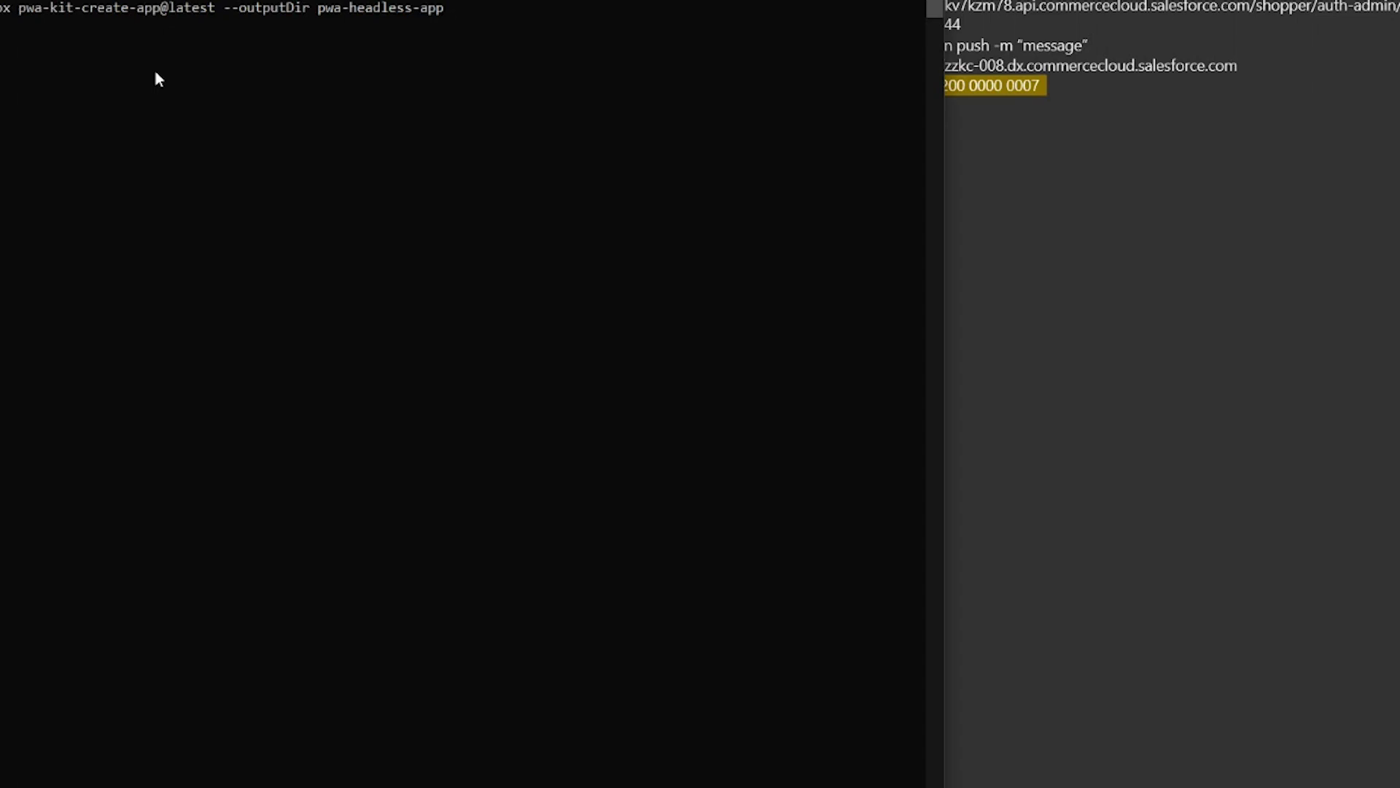
pyautogui.press('Return')
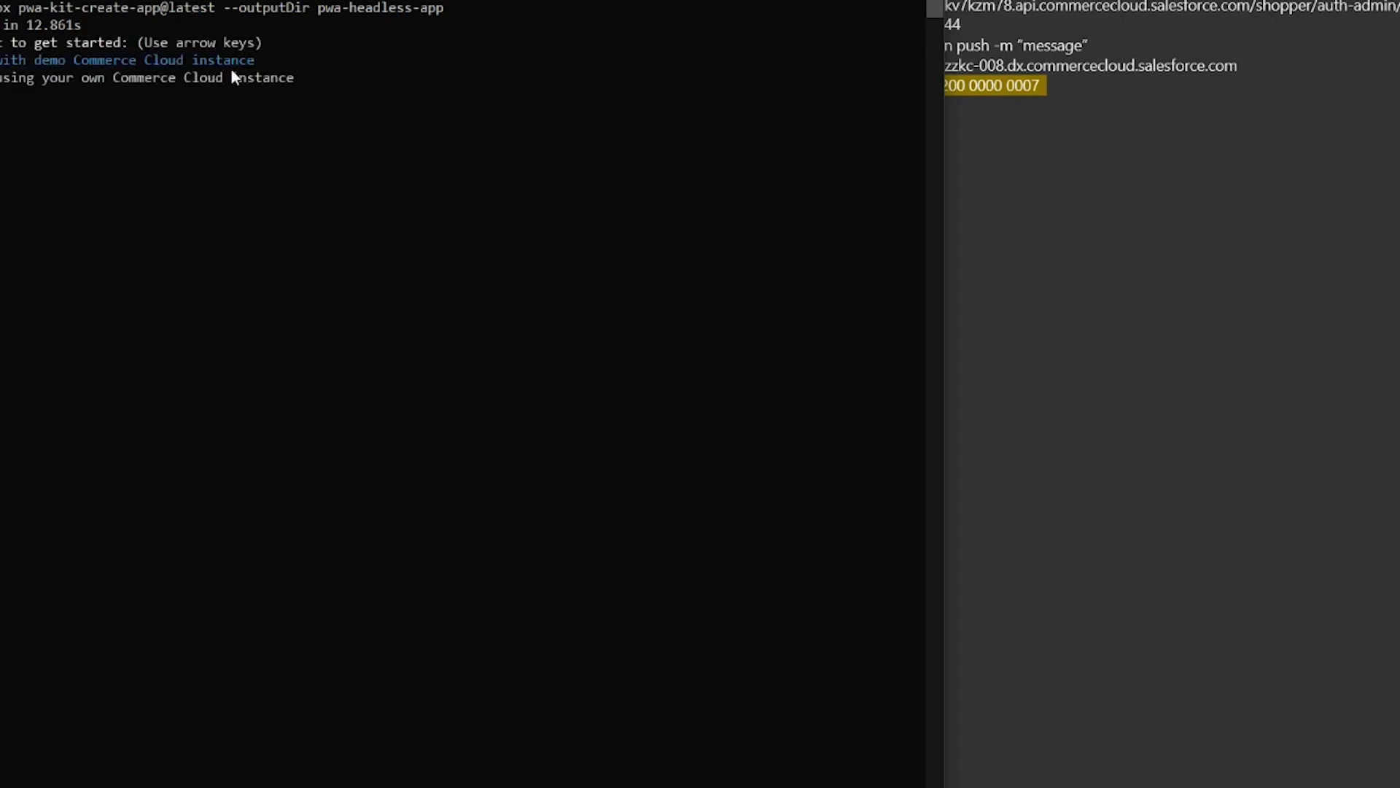
pyautogui.press('Down')
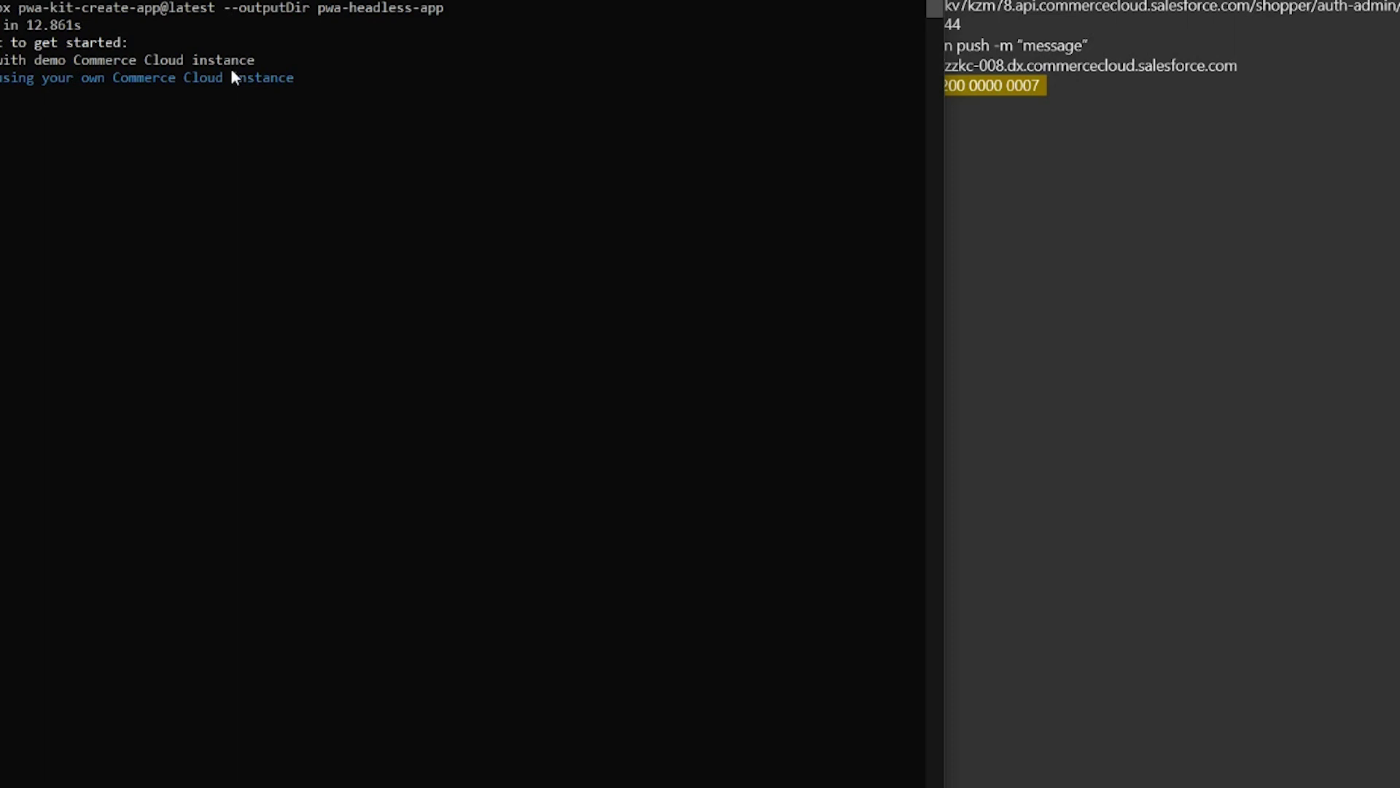
pyautogui.press('Return')
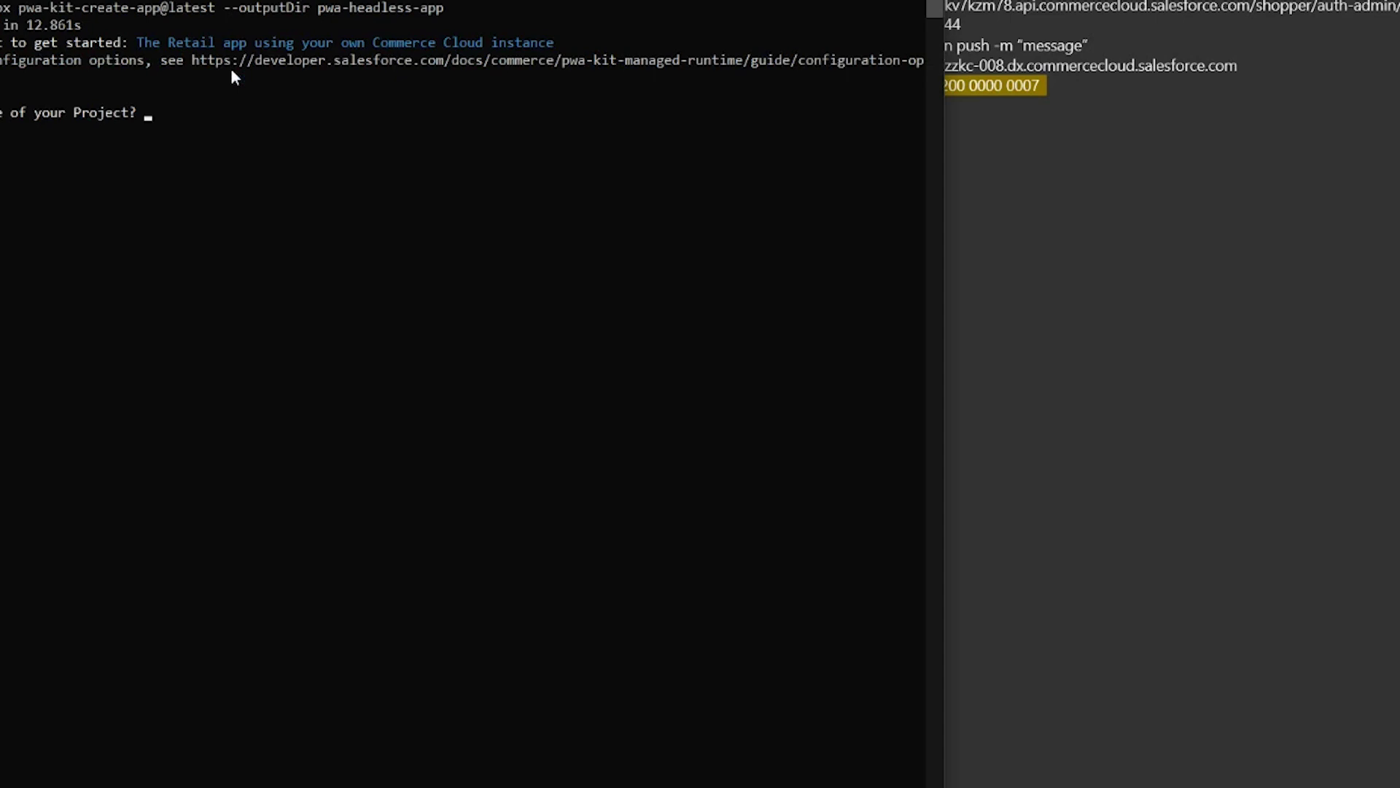
pyautogui.write('headlessdemo')
pyautogui.press('Return')
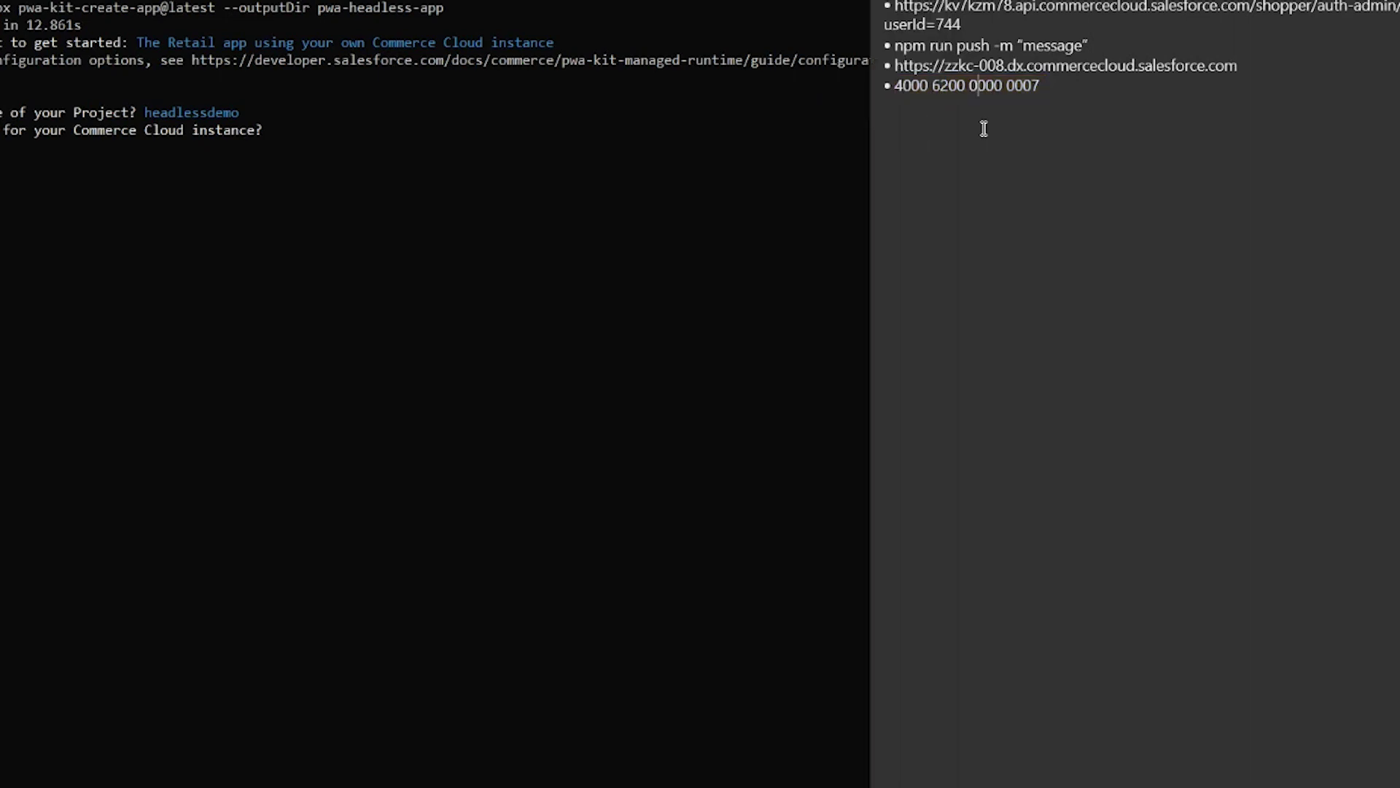
pyautogui.moveTo(895, 66); pyautogui.dragTo(1163, 51)
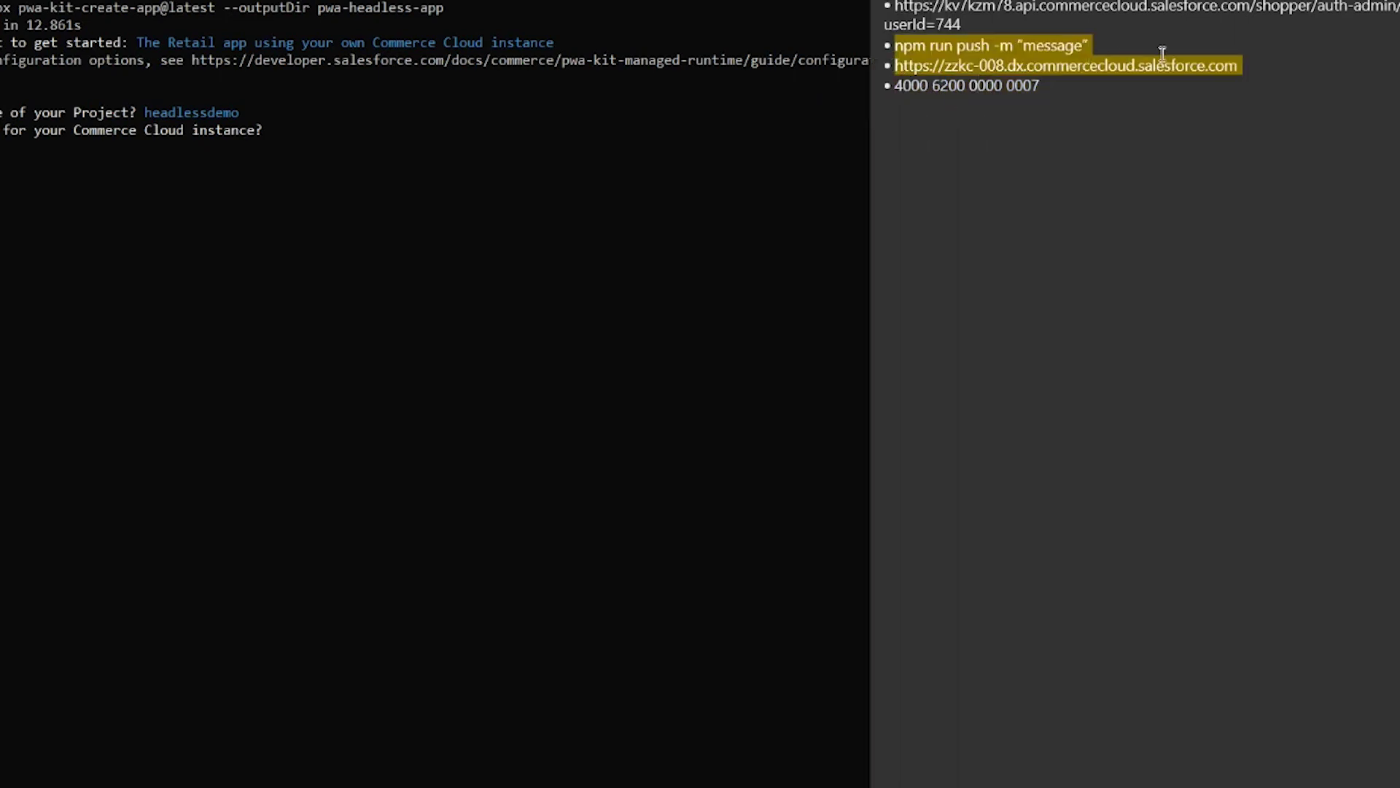
pyautogui.tripleClick(1224, 66)
pyautogui.hotkey('ctrl', 'c')
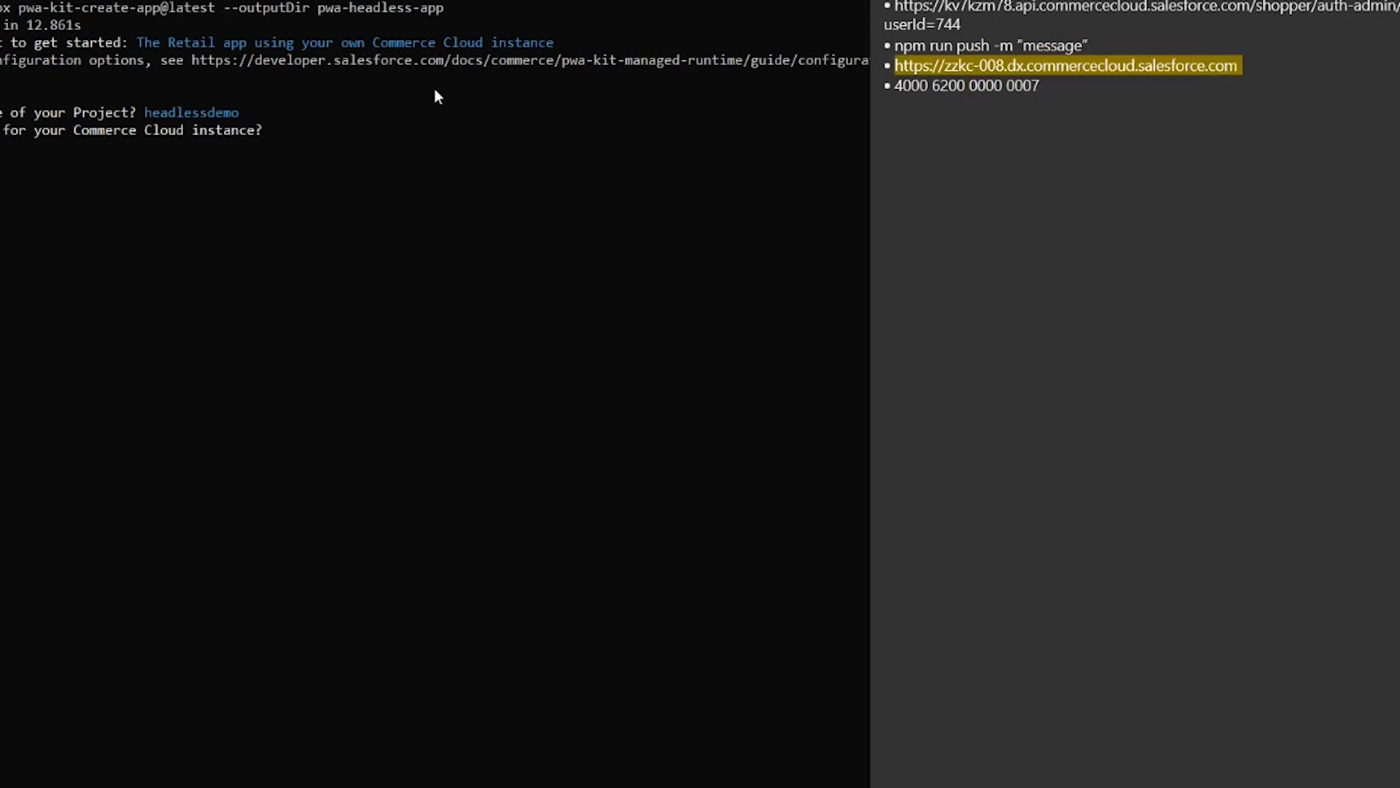
pyautogui.click(435, 92)
pyautogui.hotkey('ctrl', 'v')
pyautogui.press('Return')
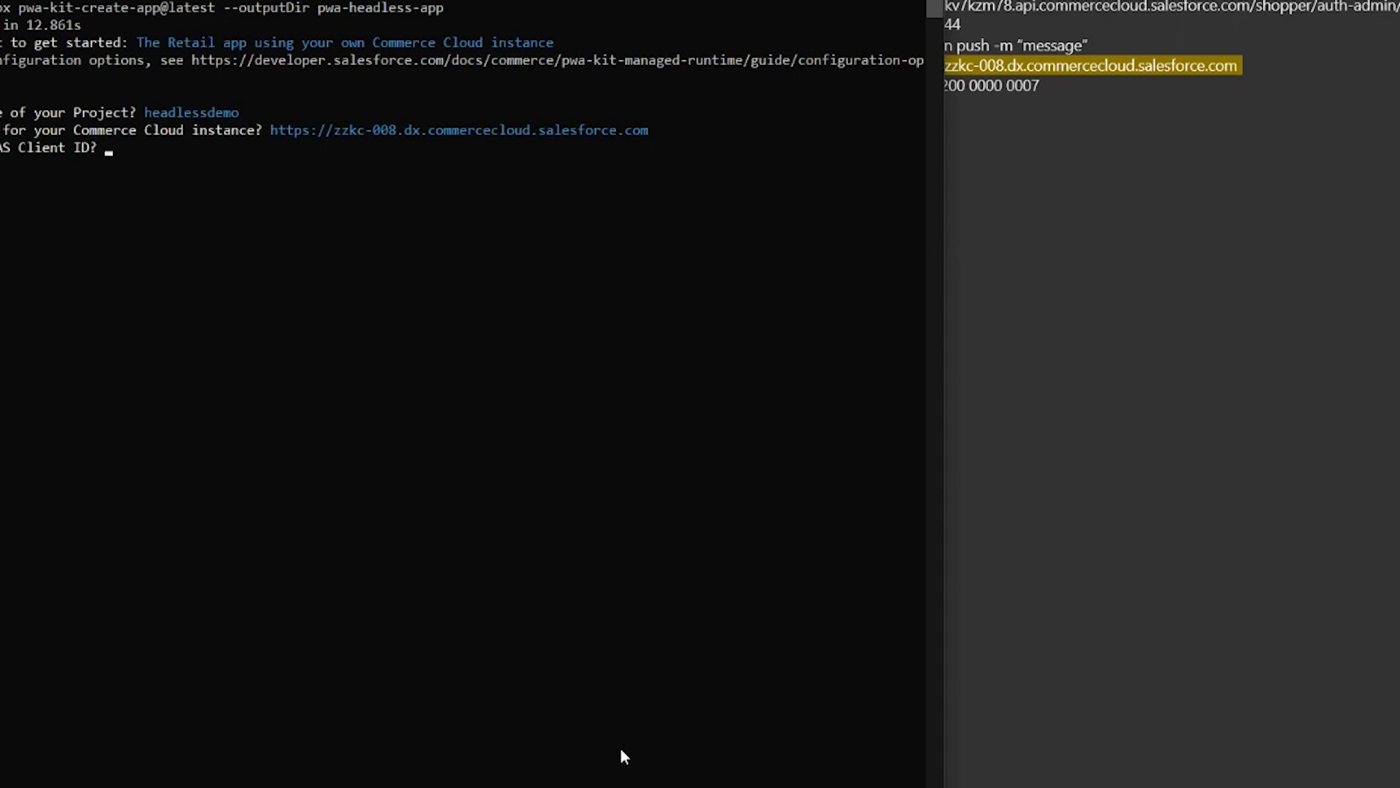
# Step: Open Business Manager's Salesforce Commerce API Settings page and copy the short code kv7kzm78
pyautogui.moveTo(620, 773)
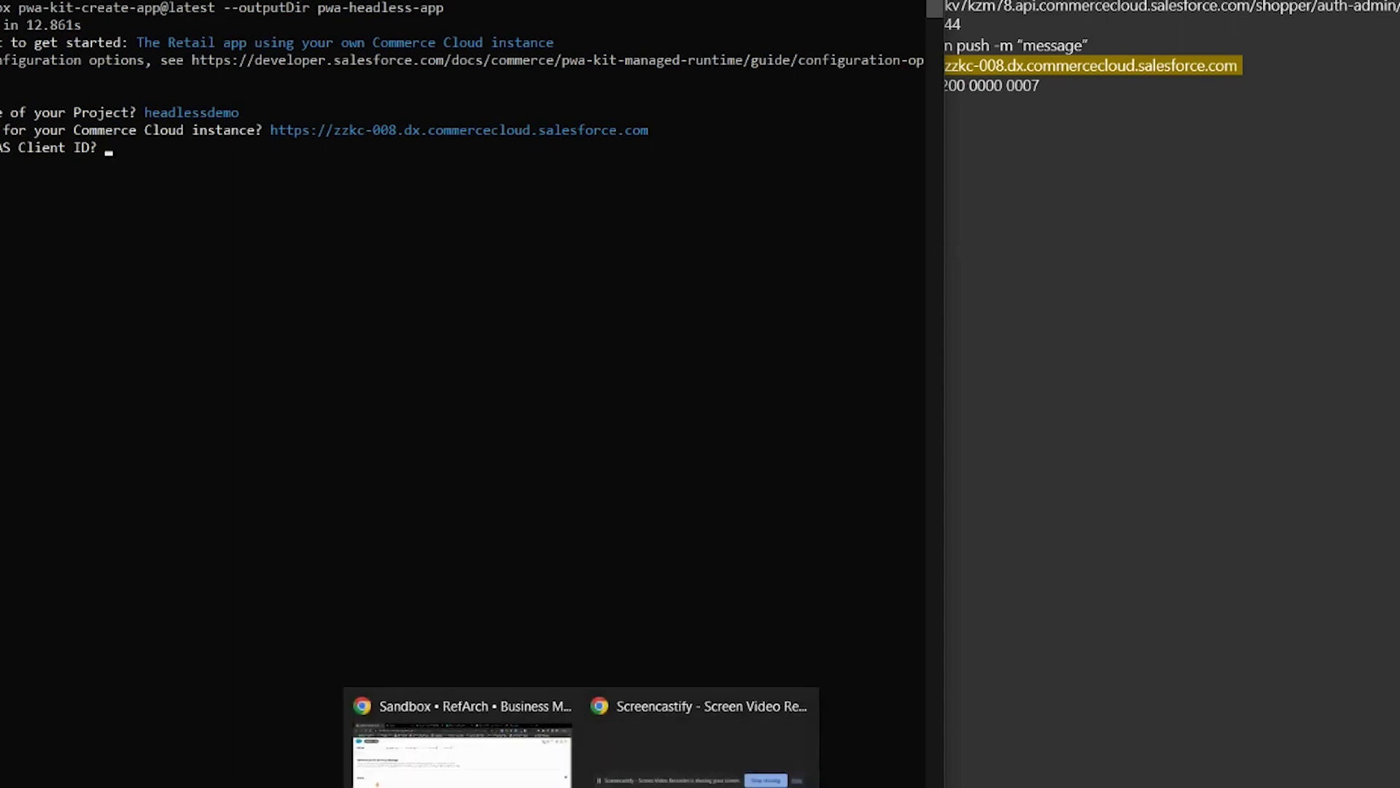
pyautogui.click(485, 756)
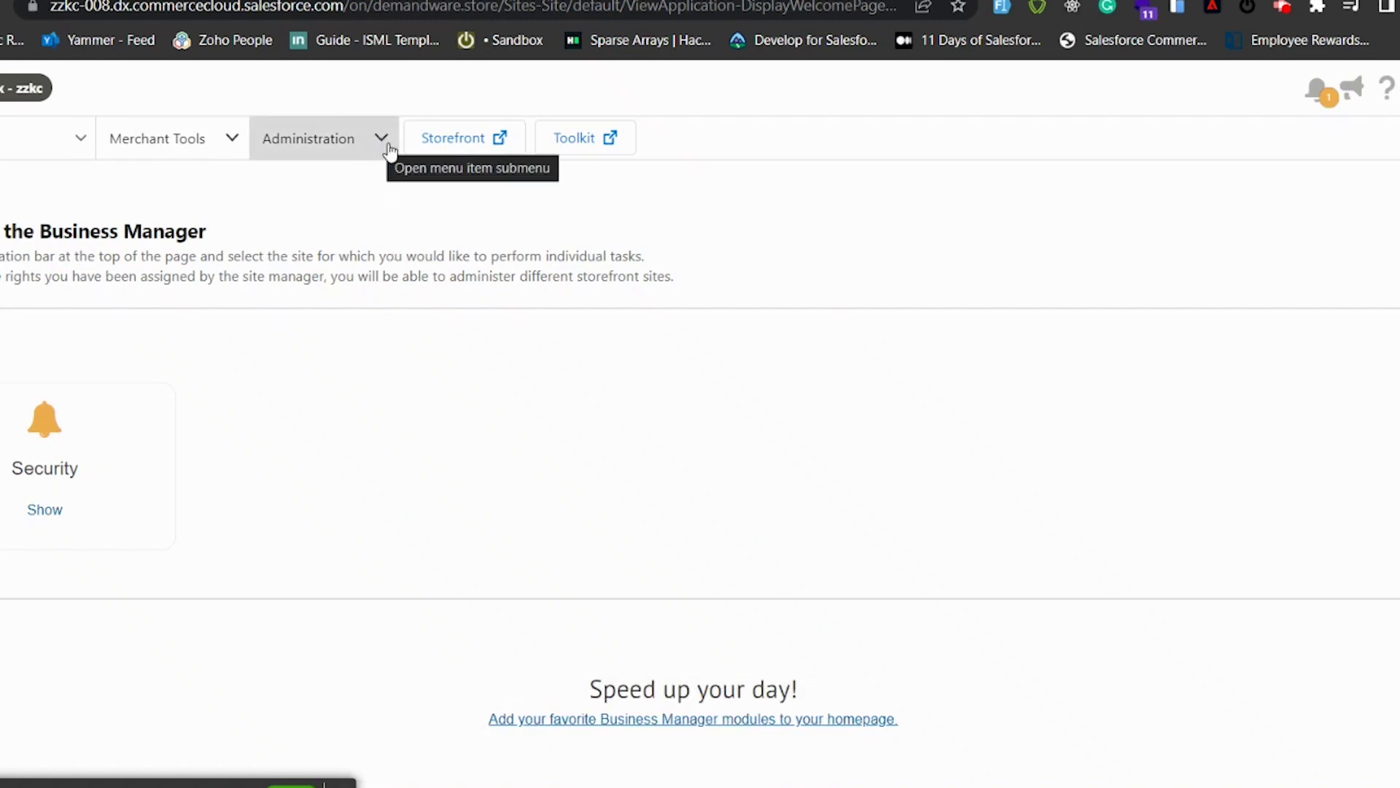
pyautogui.click(388, 150)
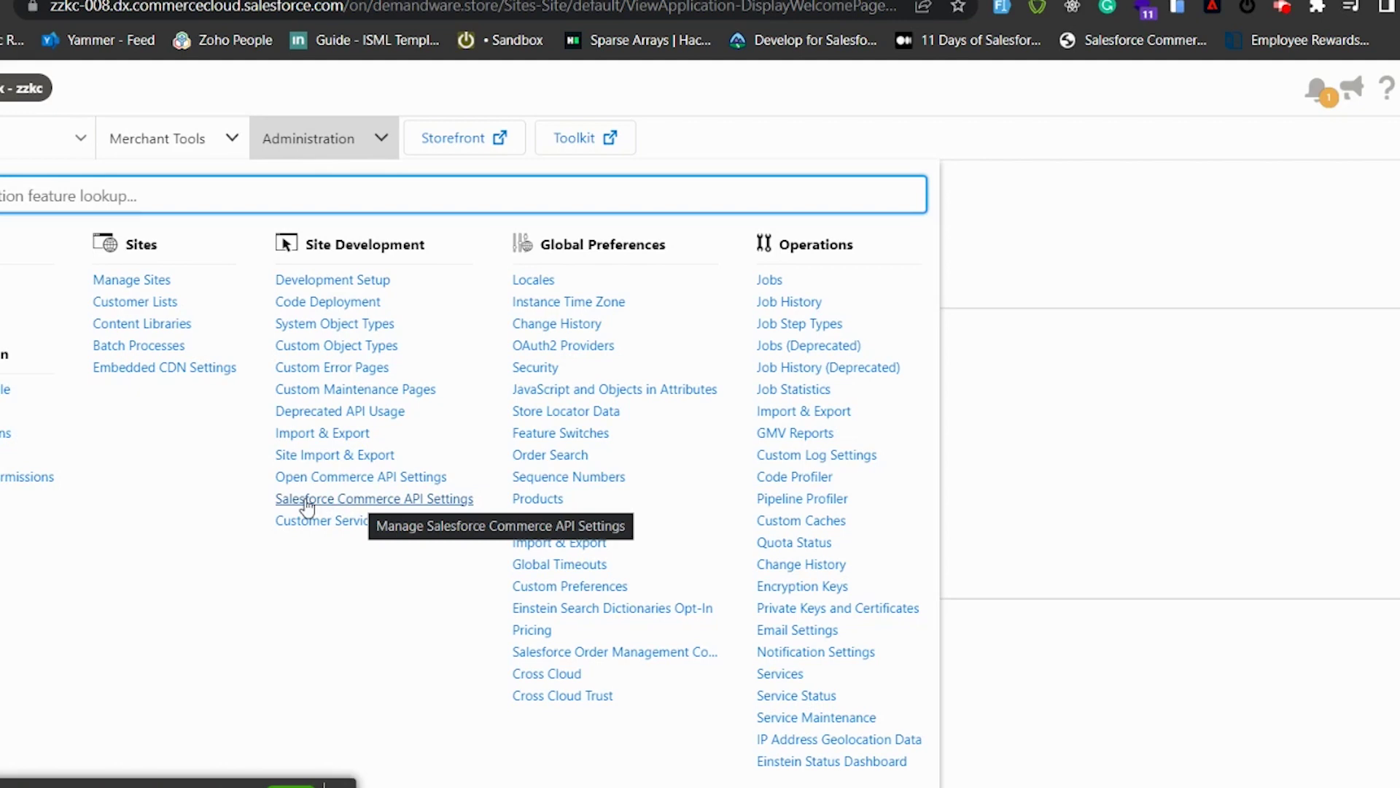
pyautogui.click(307, 504)
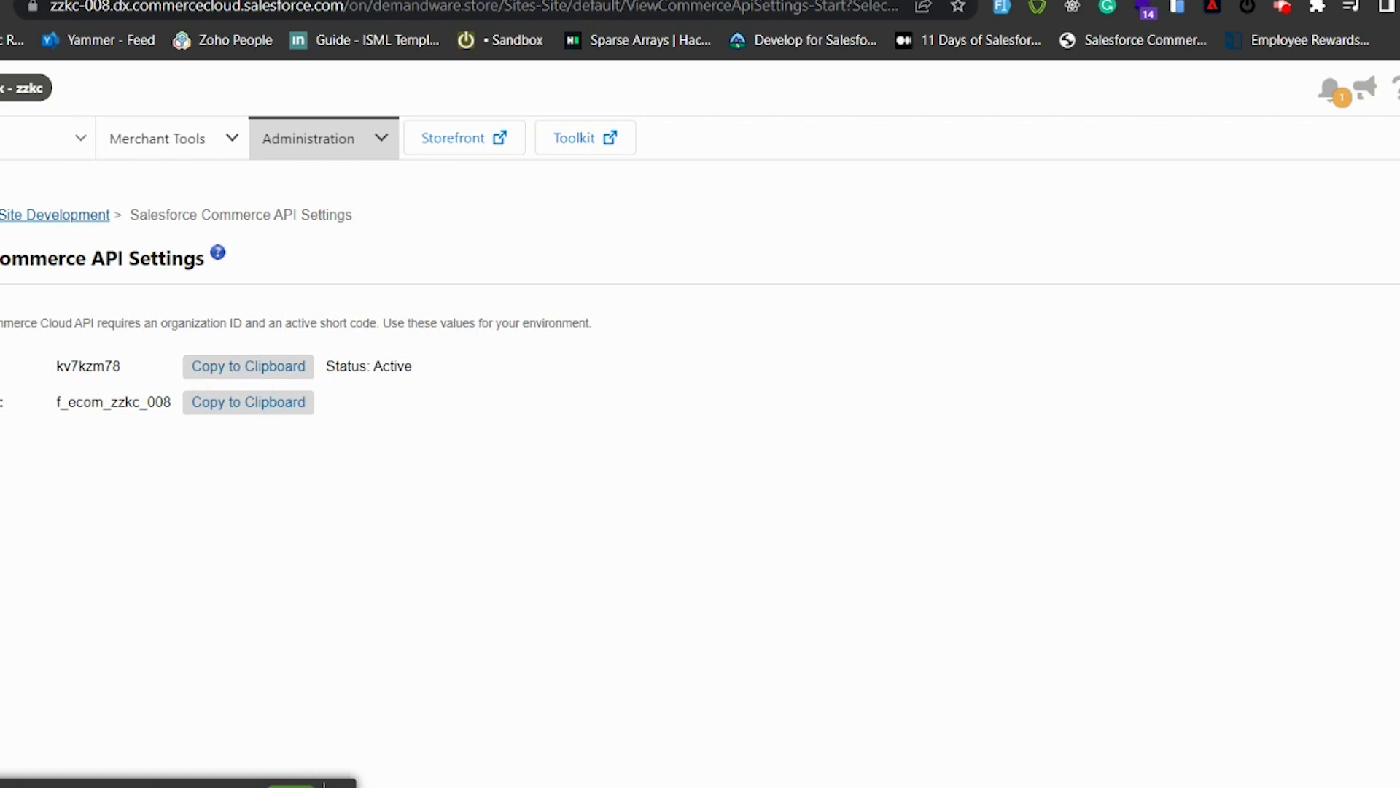
pyautogui.click(235, 372)
pyautogui.click(889, 775)
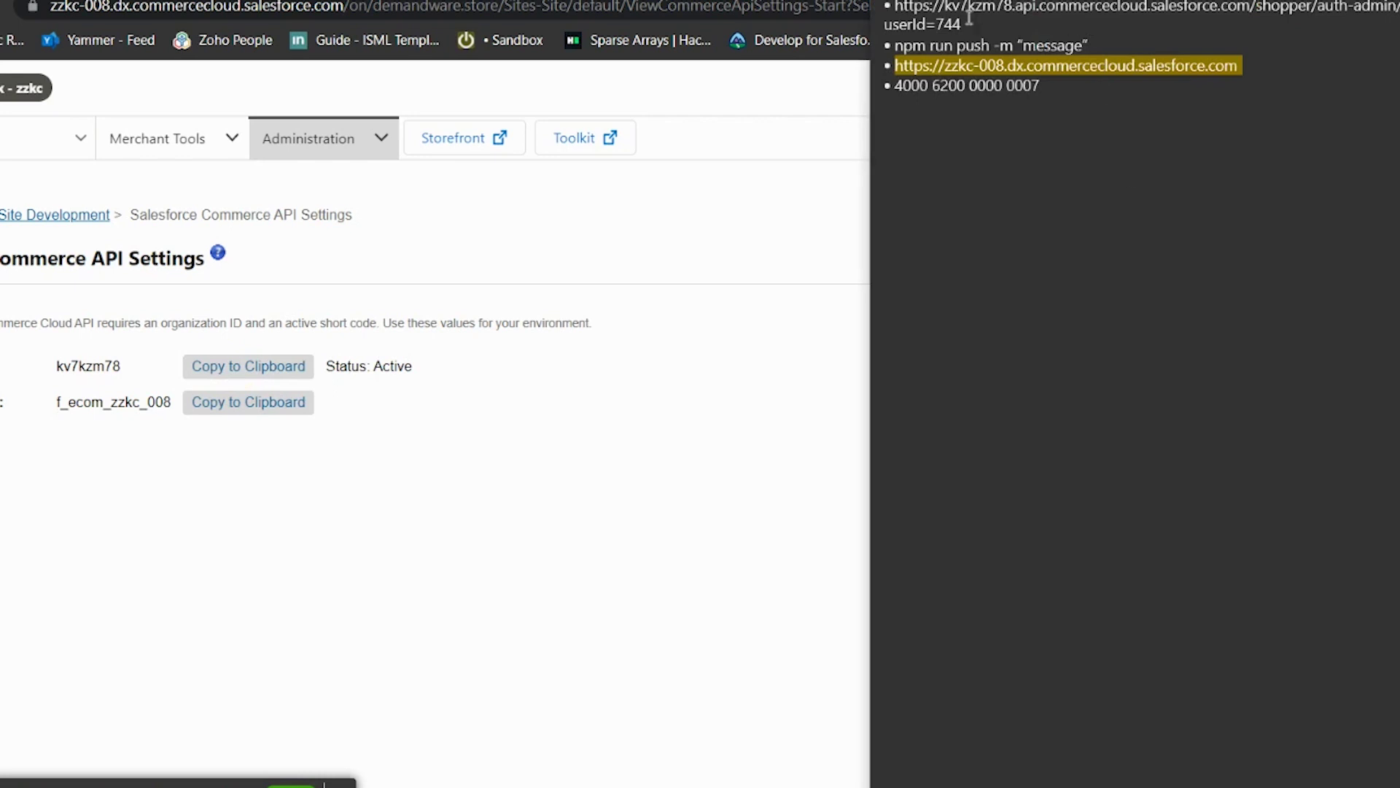
pyautogui.moveTo(963, 24); pyautogui.dragTo(900, 8)
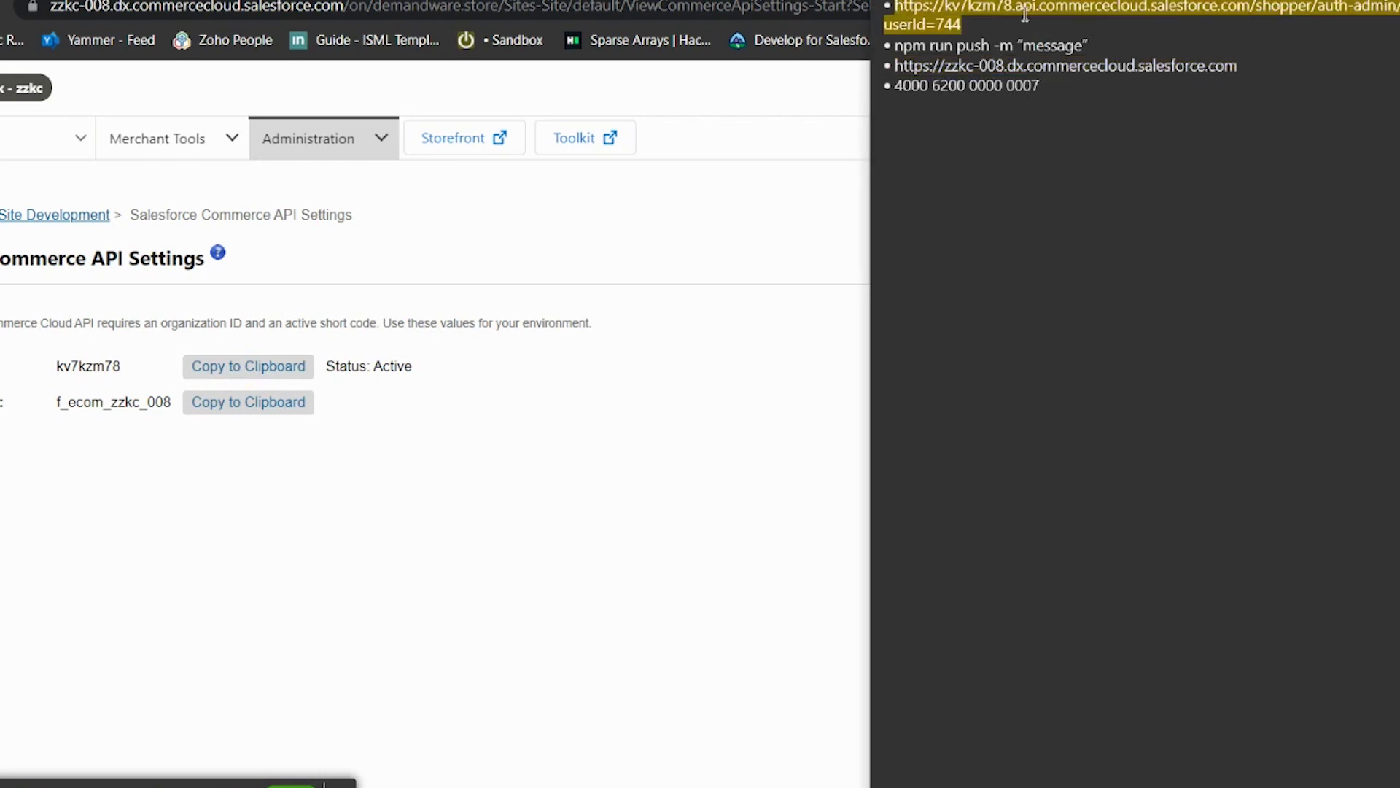
pyautogui.click(972, 7)
pyautogui.doubleClick(972, 8)
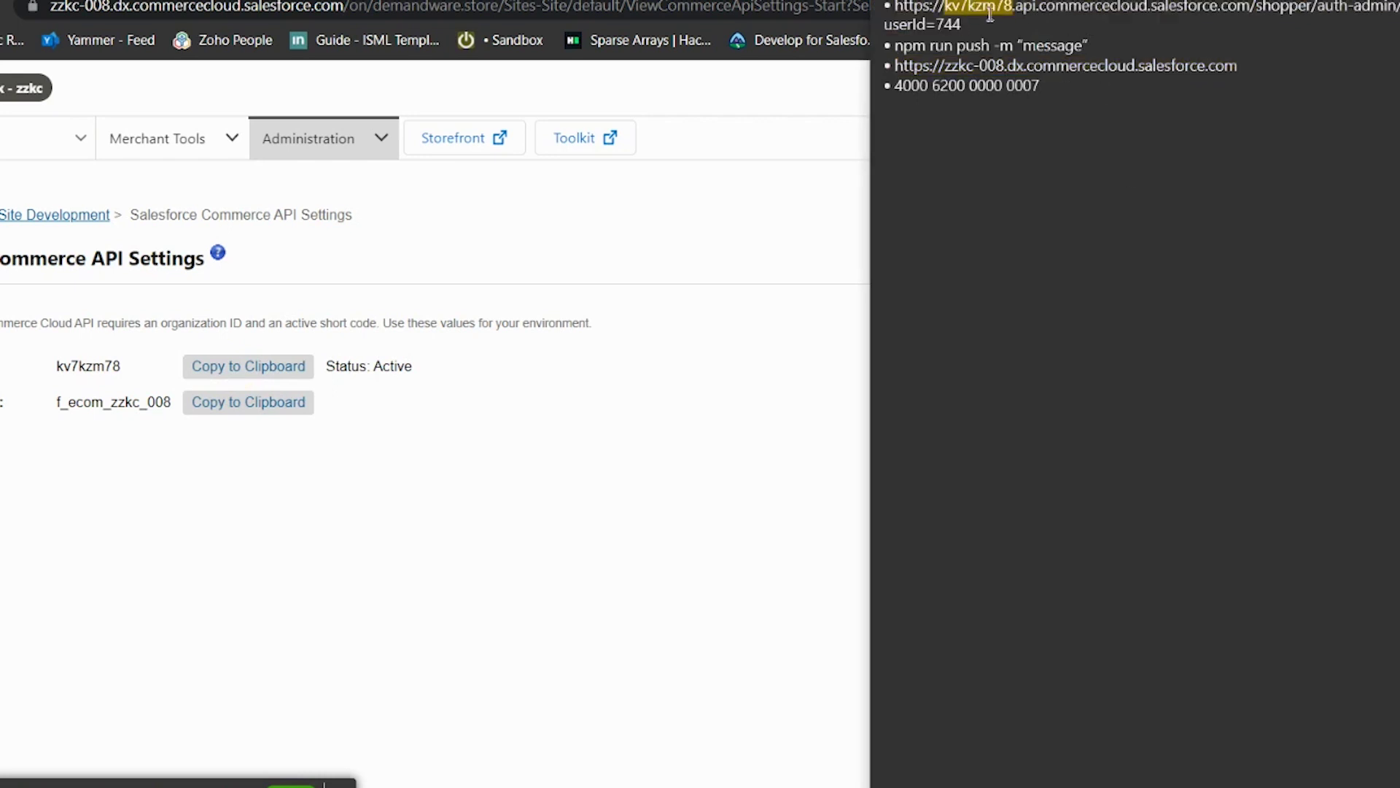
pyautogui.write('shortcode')
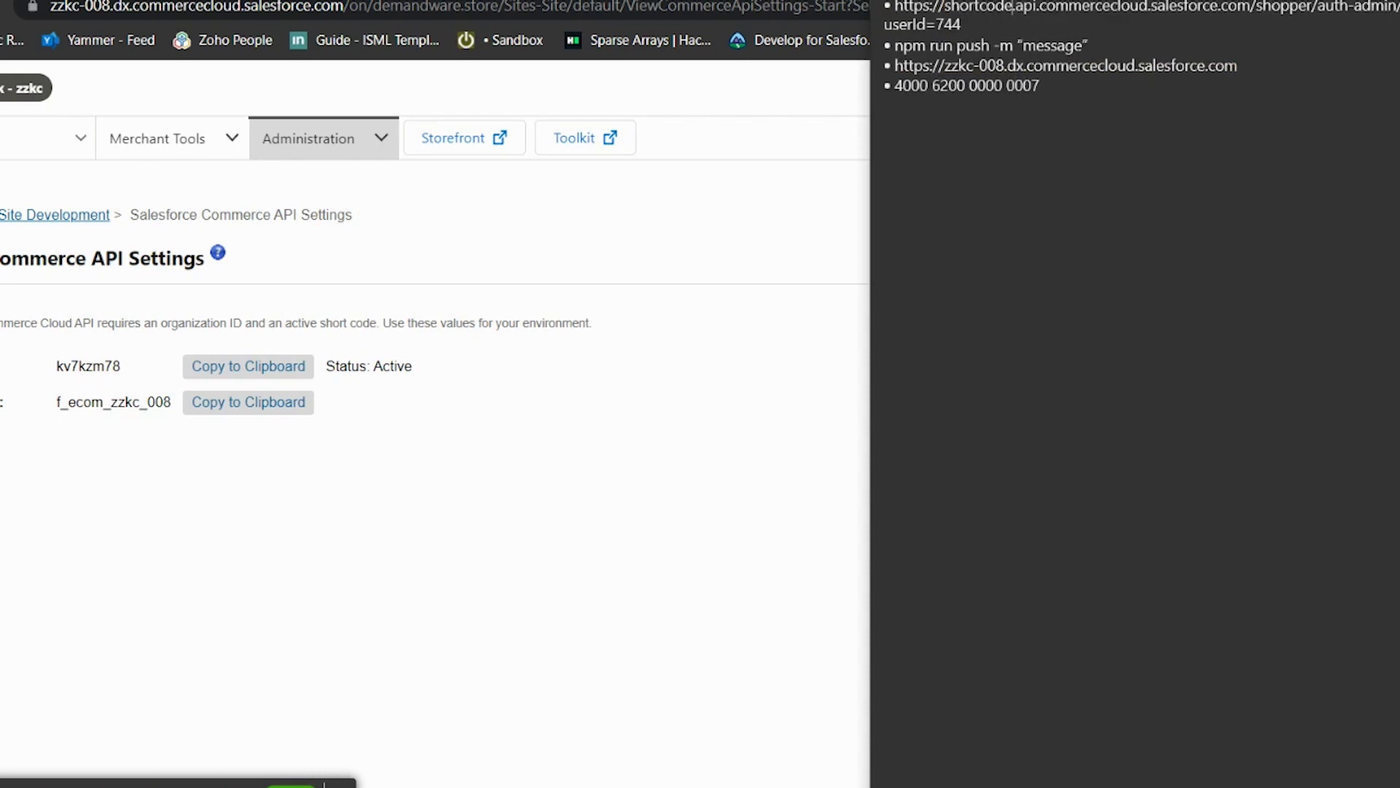
# Step: Copy the zzkc_008 public client's Client ID from the SLAS Admin Clients page
pyautogui.hotkey('alt', 'Tab')
pyautogui.hotkey('ctrl', 'Tab')
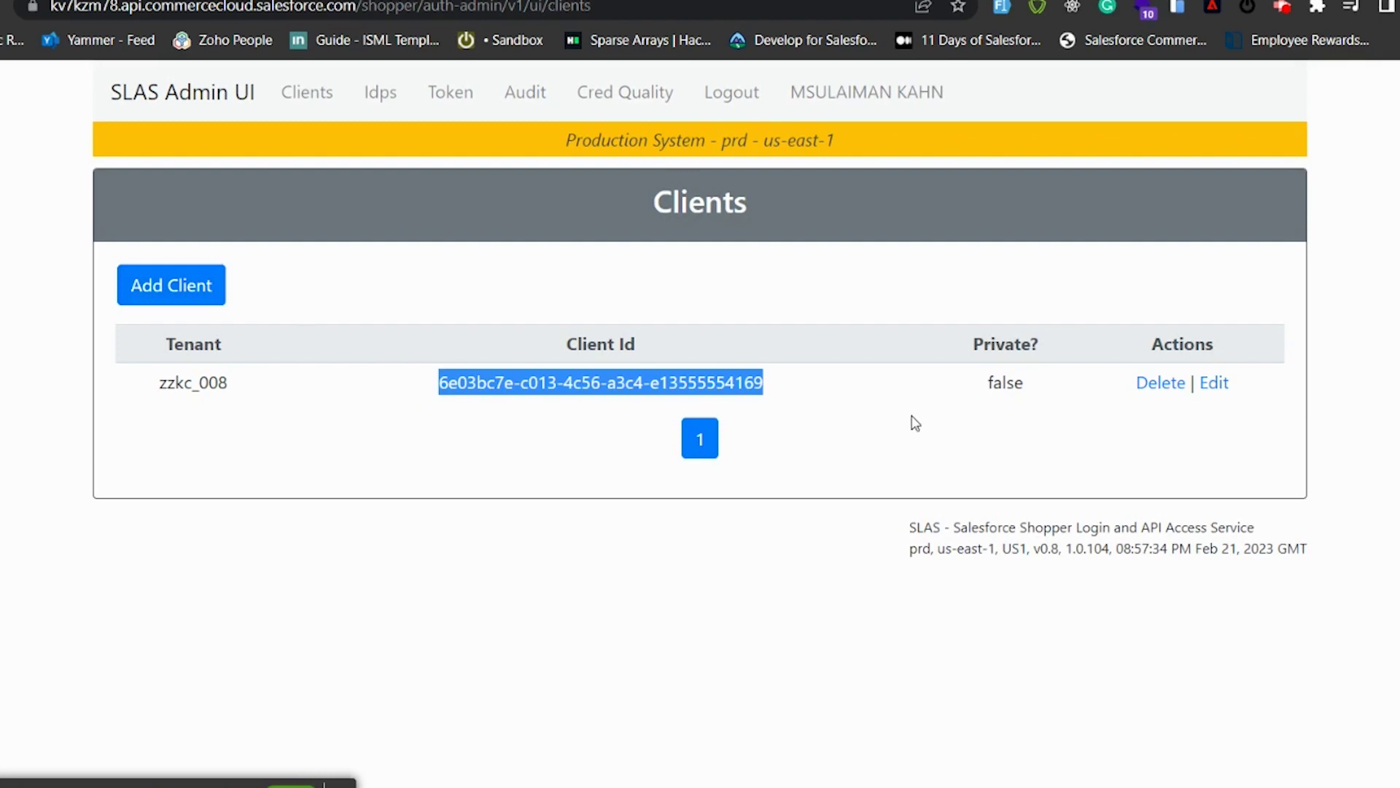
pyautogui.click(430, 382)
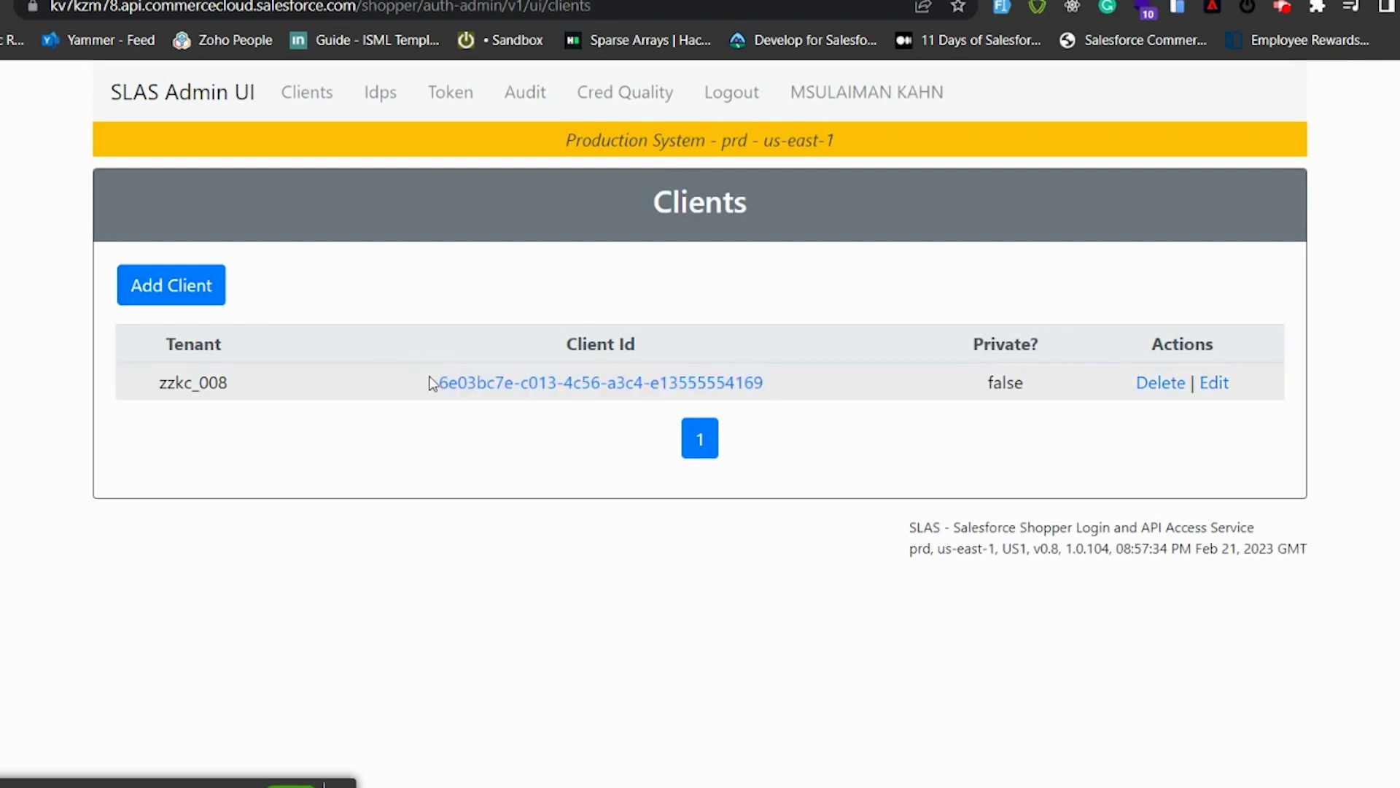
pyautogui.moveTo(430, 382); pyautogui.dragTo(838, 369)
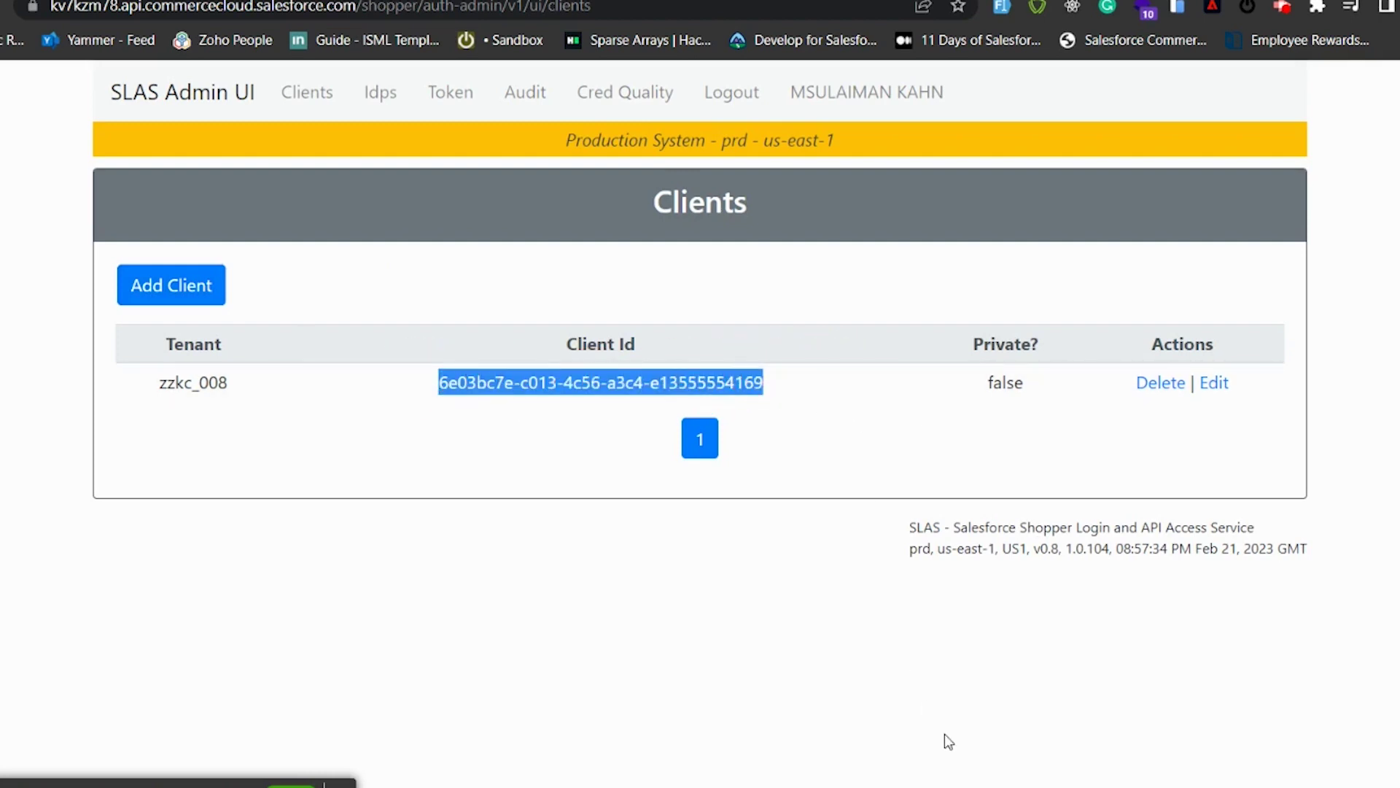
pyautogui.hotkey('alt', 'Tab')
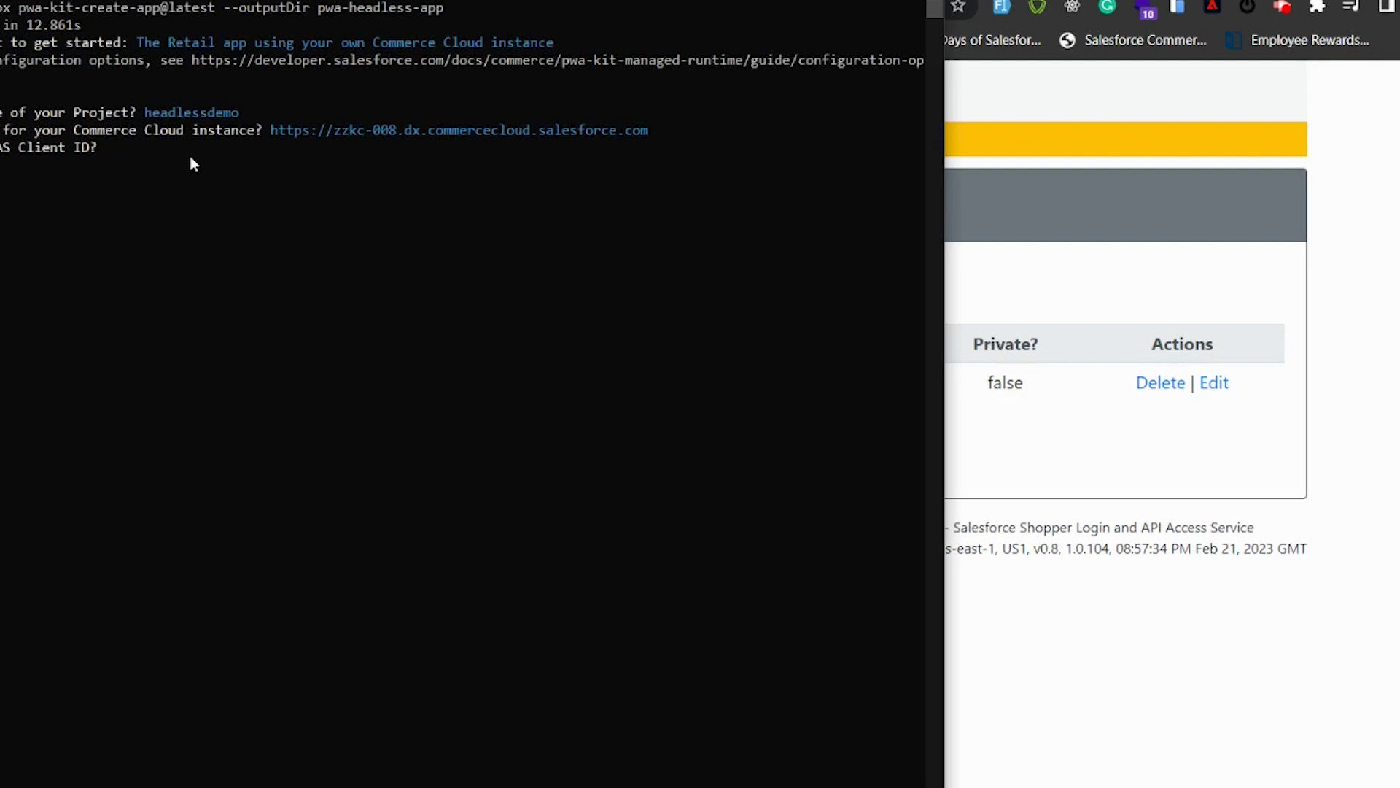
# Step: Submit the SLAS client ID, then enter site ID RefArch after checking Business Manager's site list
pyautogui.rightClick(190, 156)
pyautogui.press('Return')
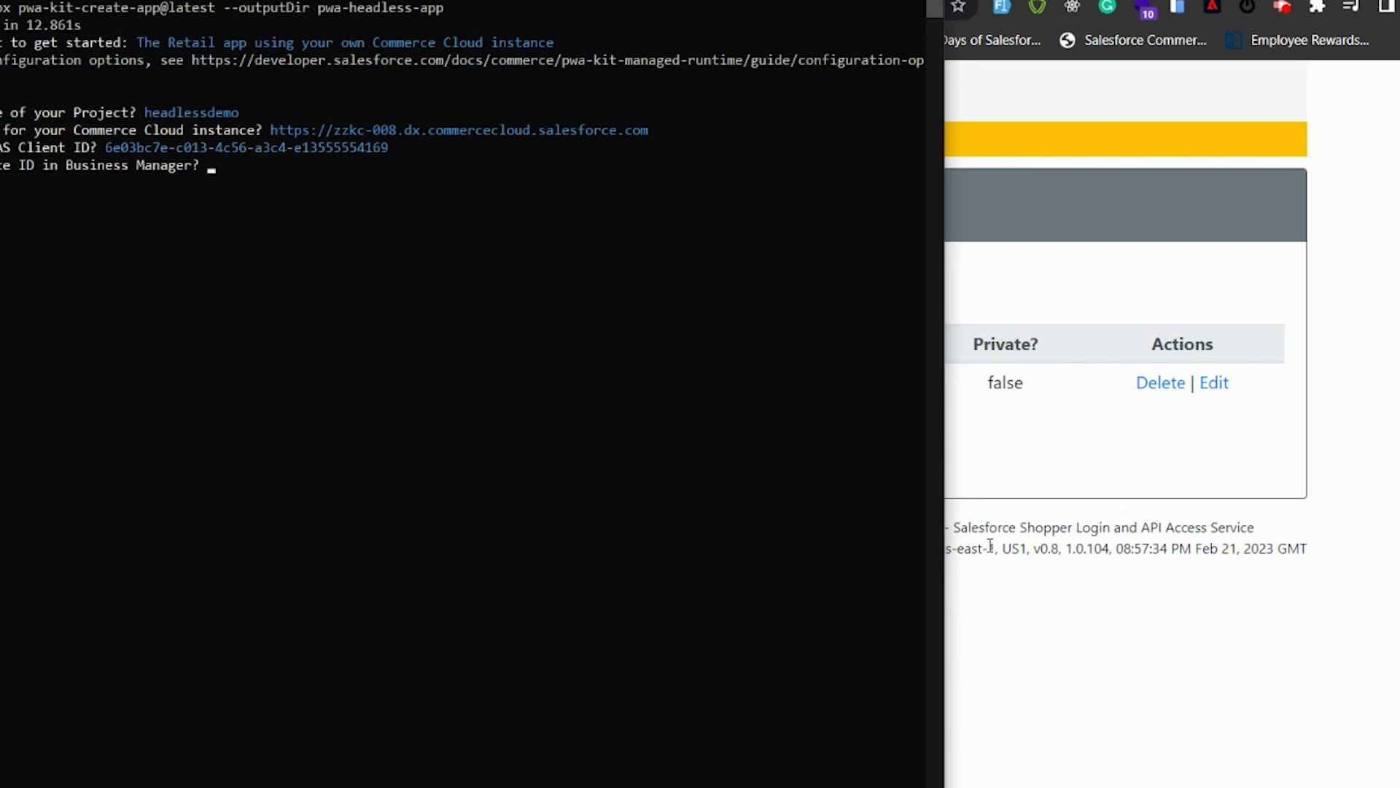
pyautogui.click(1049, 651)
pyautogui.hotkey('ctrl', 'Tab')
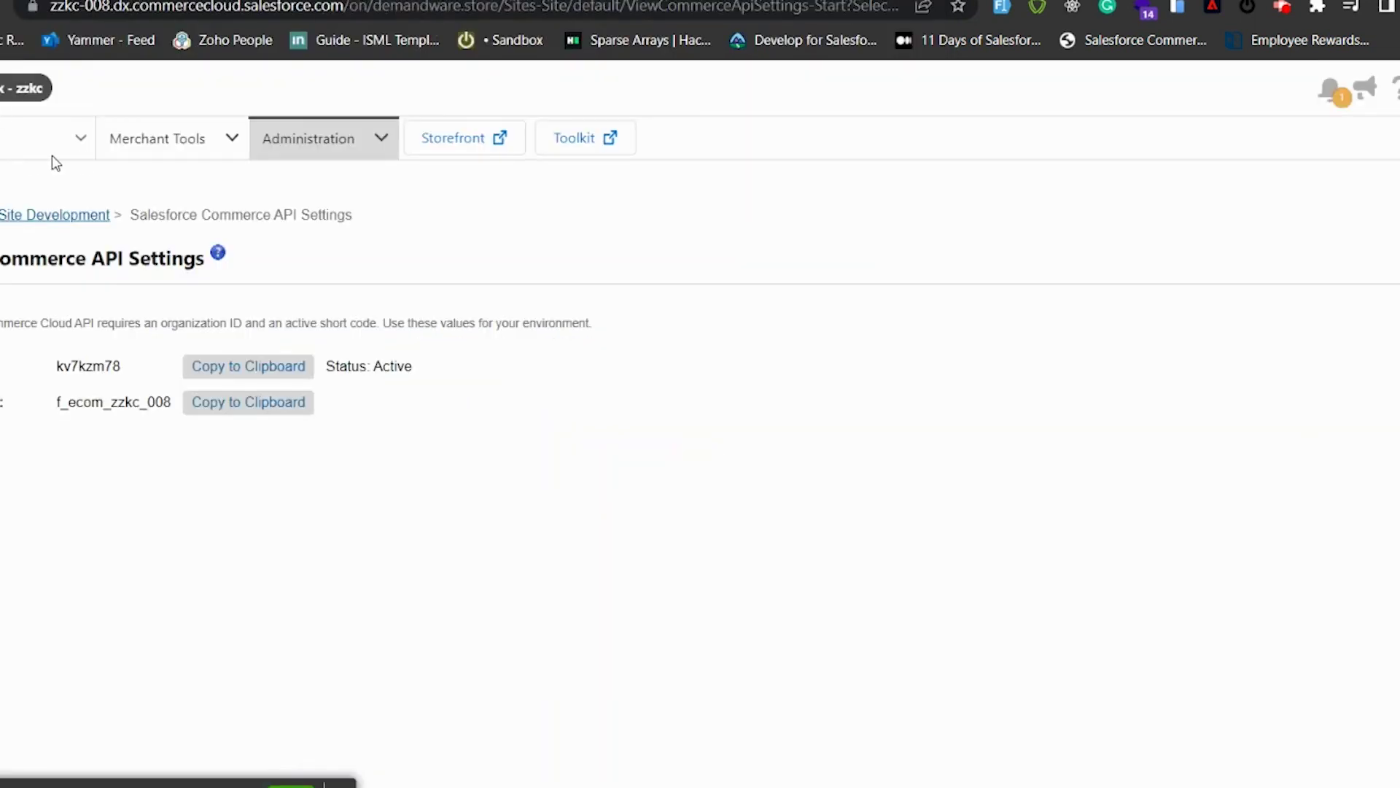
pyautogui.click(82, 140)
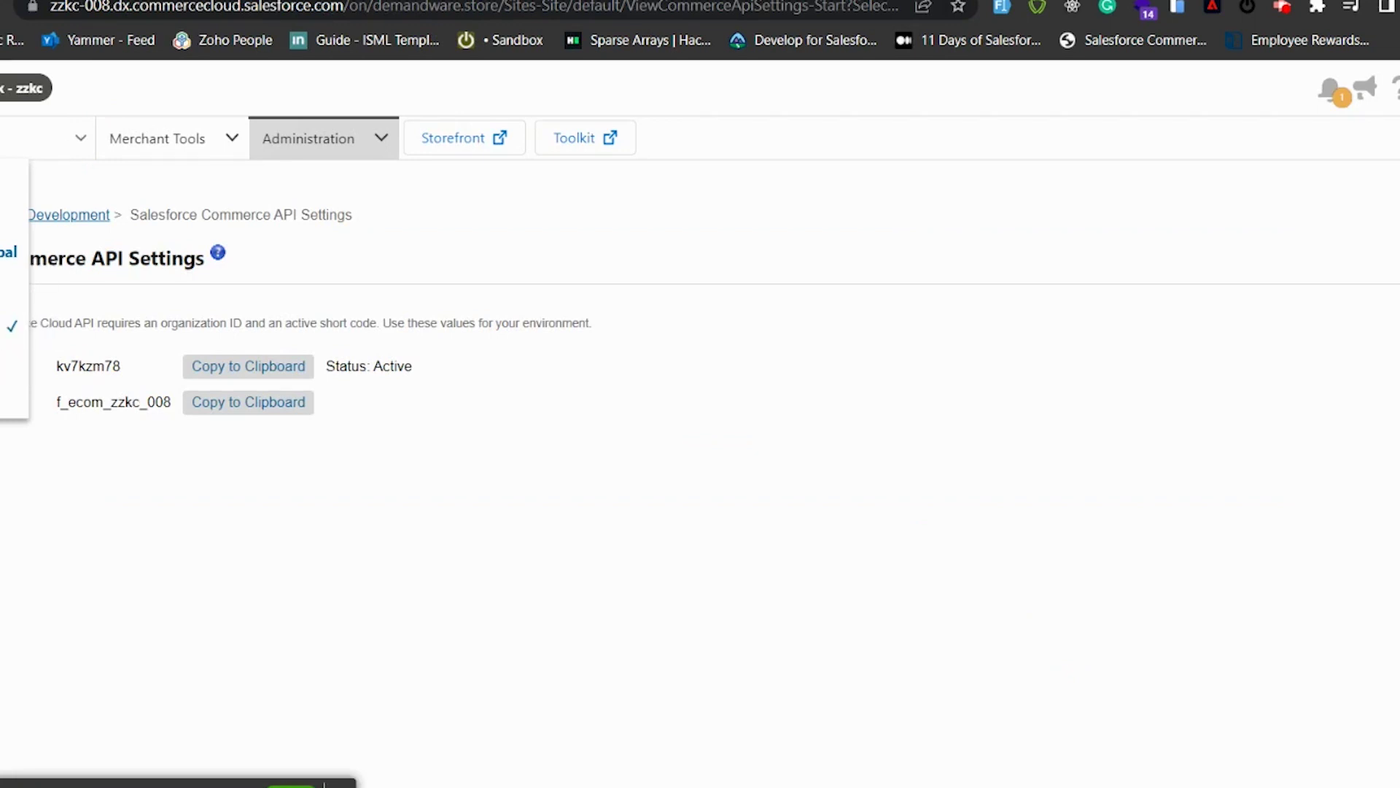
pyautogui.hotkey('alt', 'Tab')
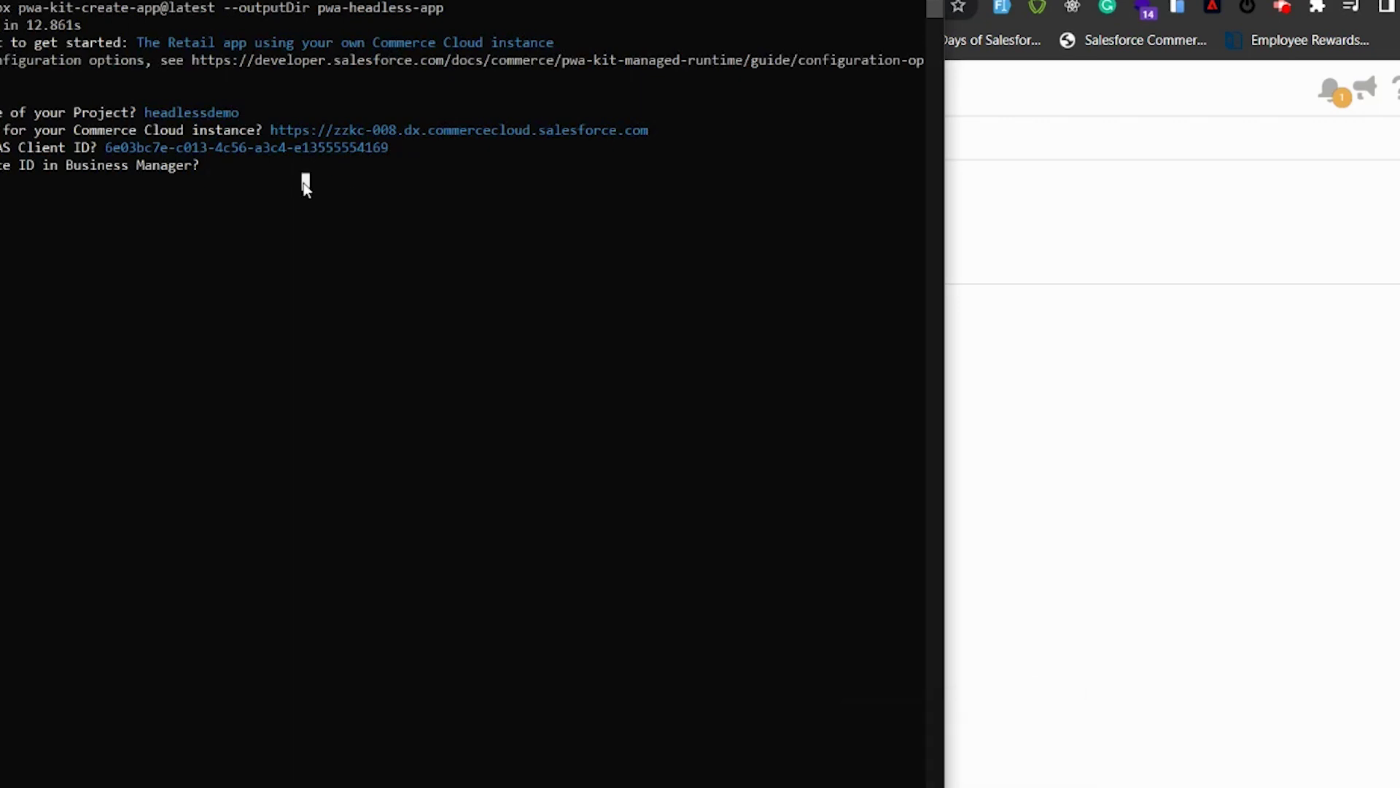
pyautogui.write('RefArch')
pyautogui.press('Return')
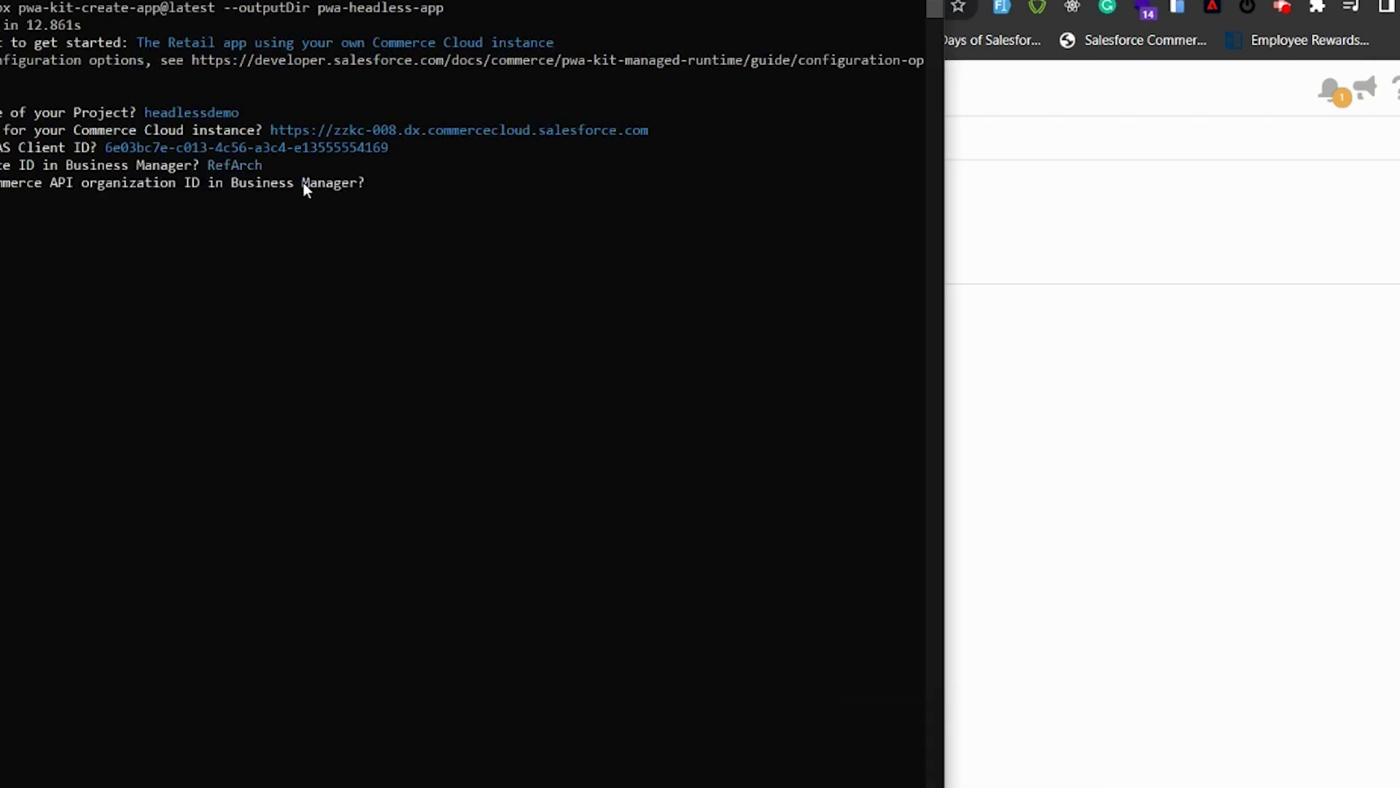
pyautogui.click(1008, 469)
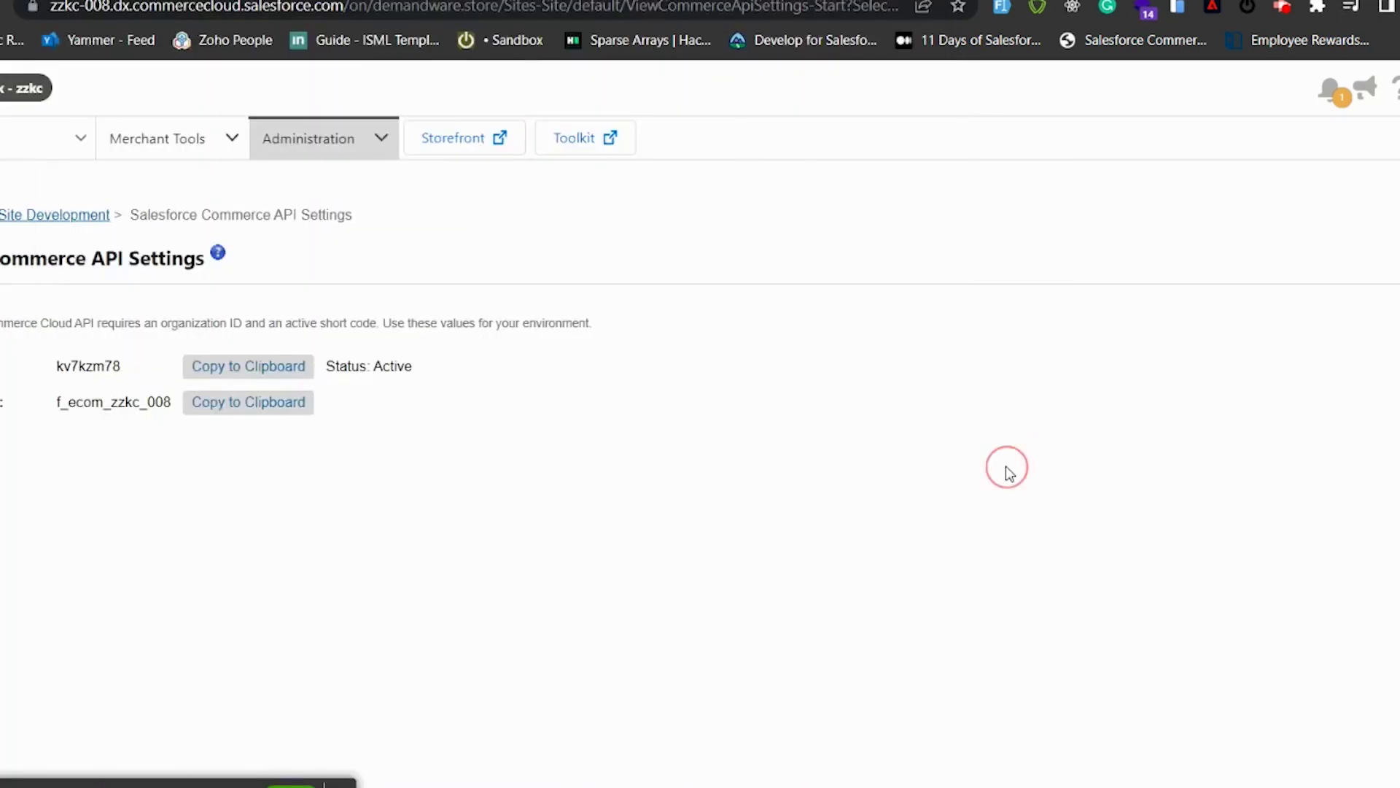
# Step: Copy organization ID f_ecom_zzkc_008 from Business Manager and submit it at the setup prompt
pyautogui.click(383, 141)
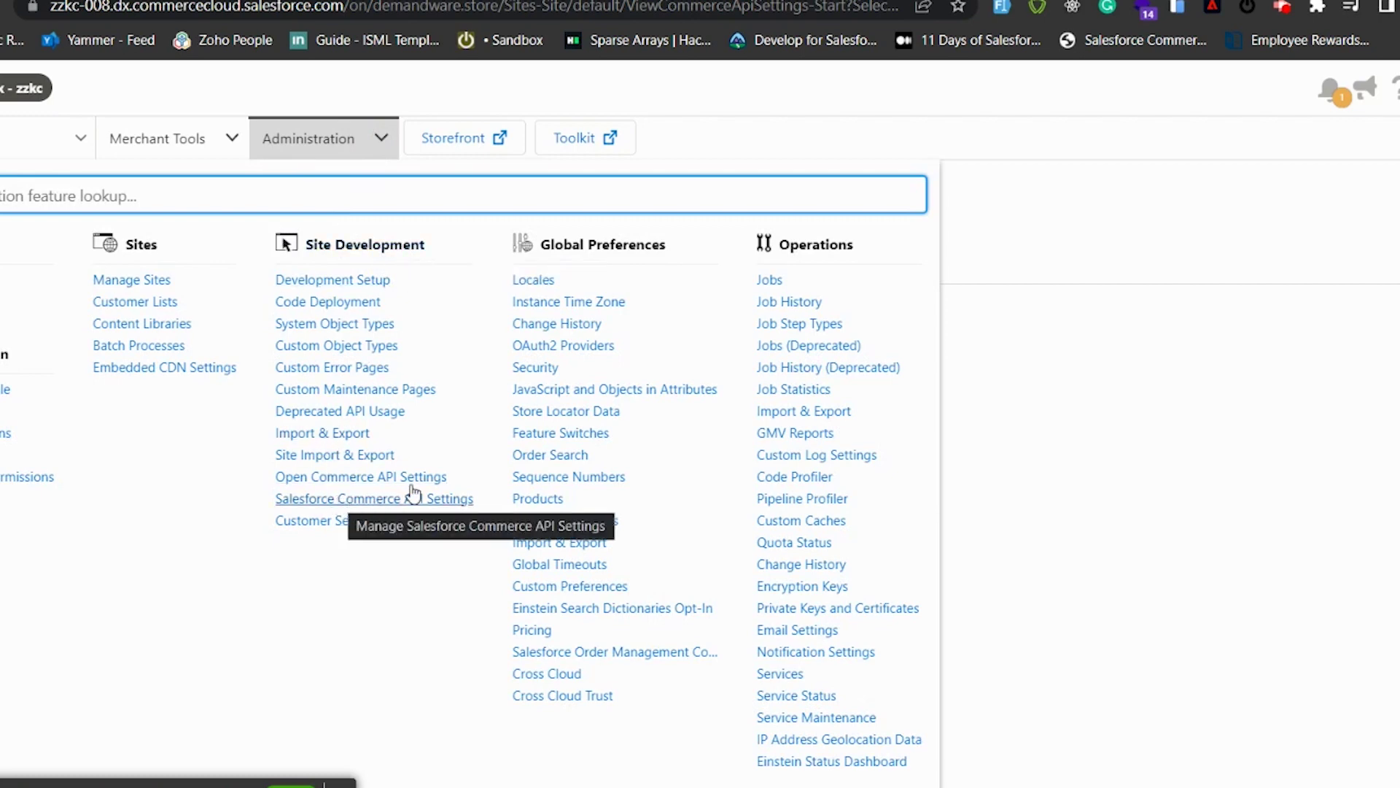
pyautogui.click(1090, 373)
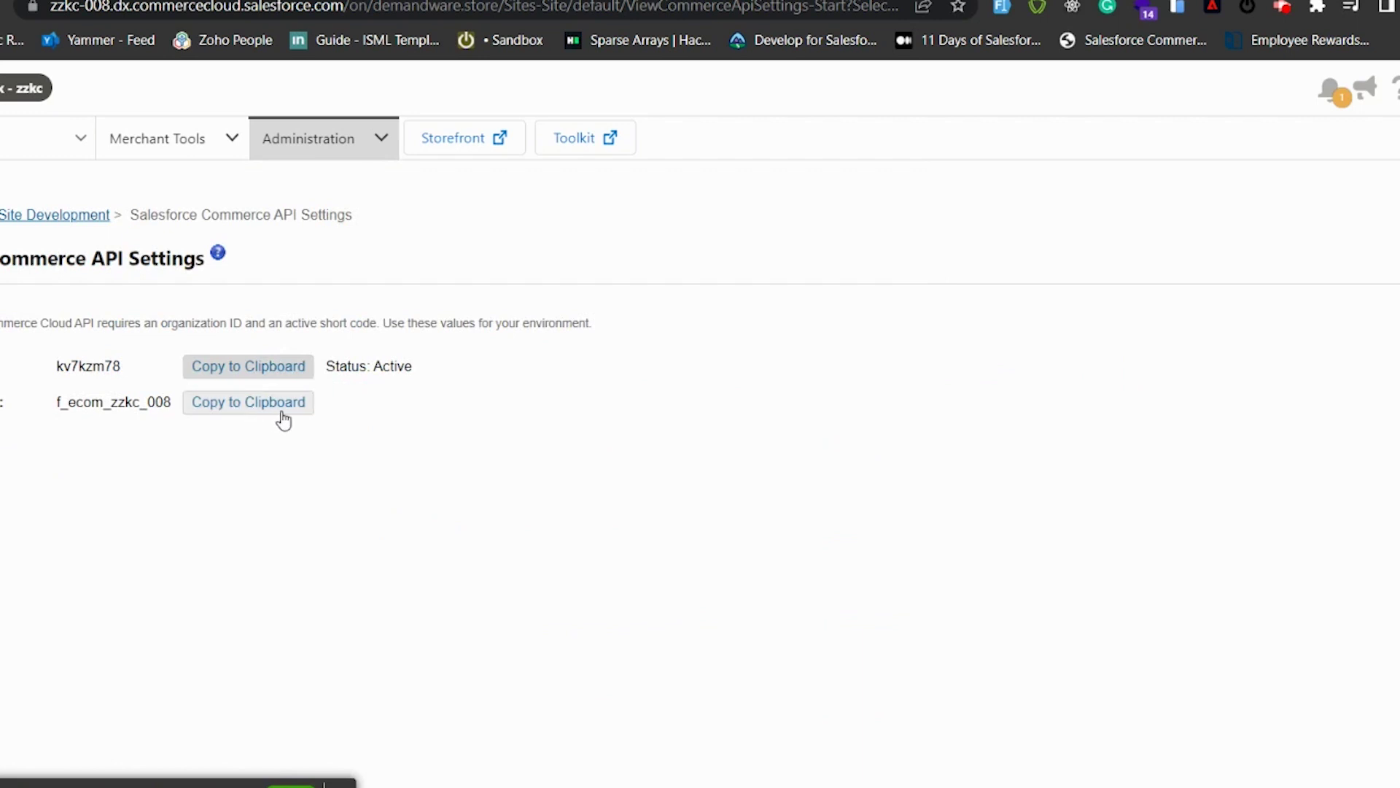
pyautogui.click(245, 415)
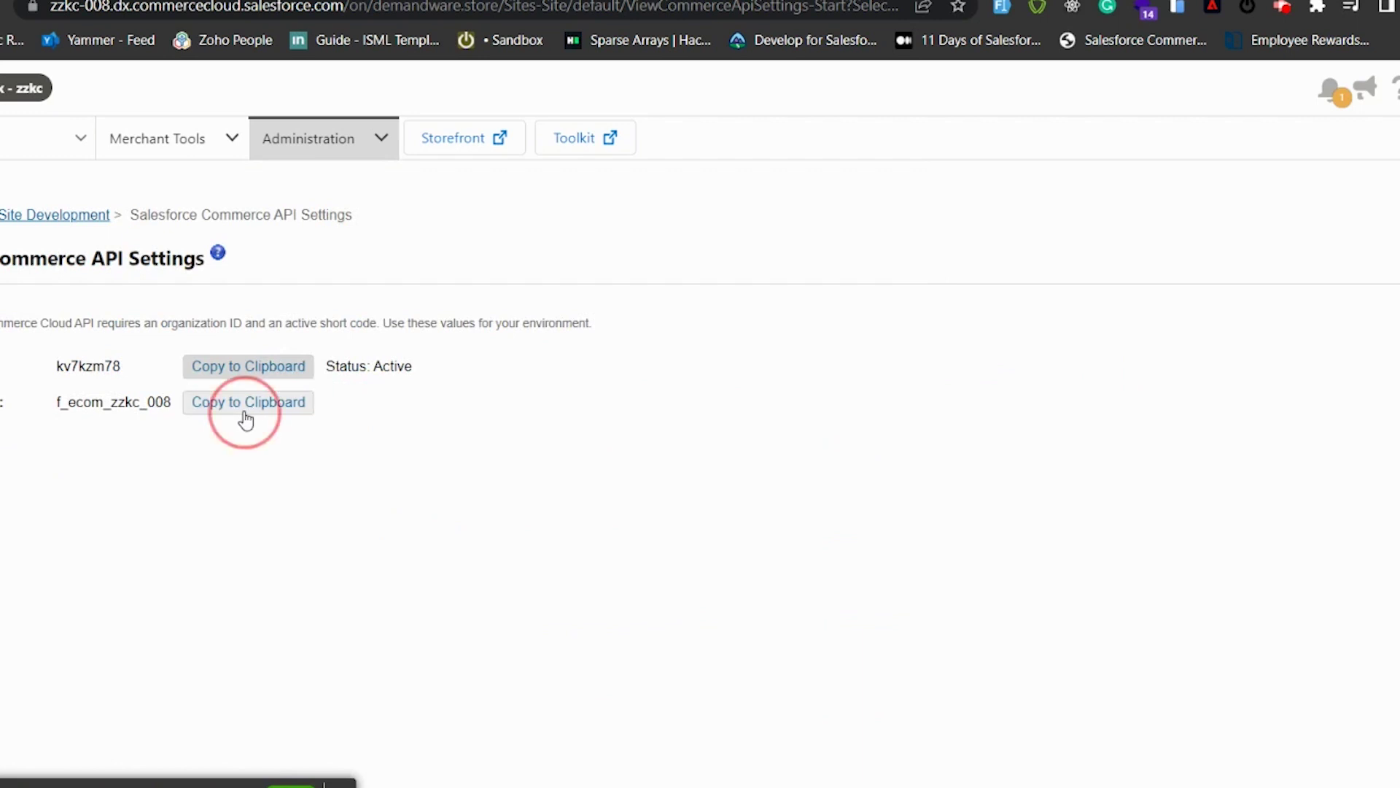
pyautogui.click(324, 784)
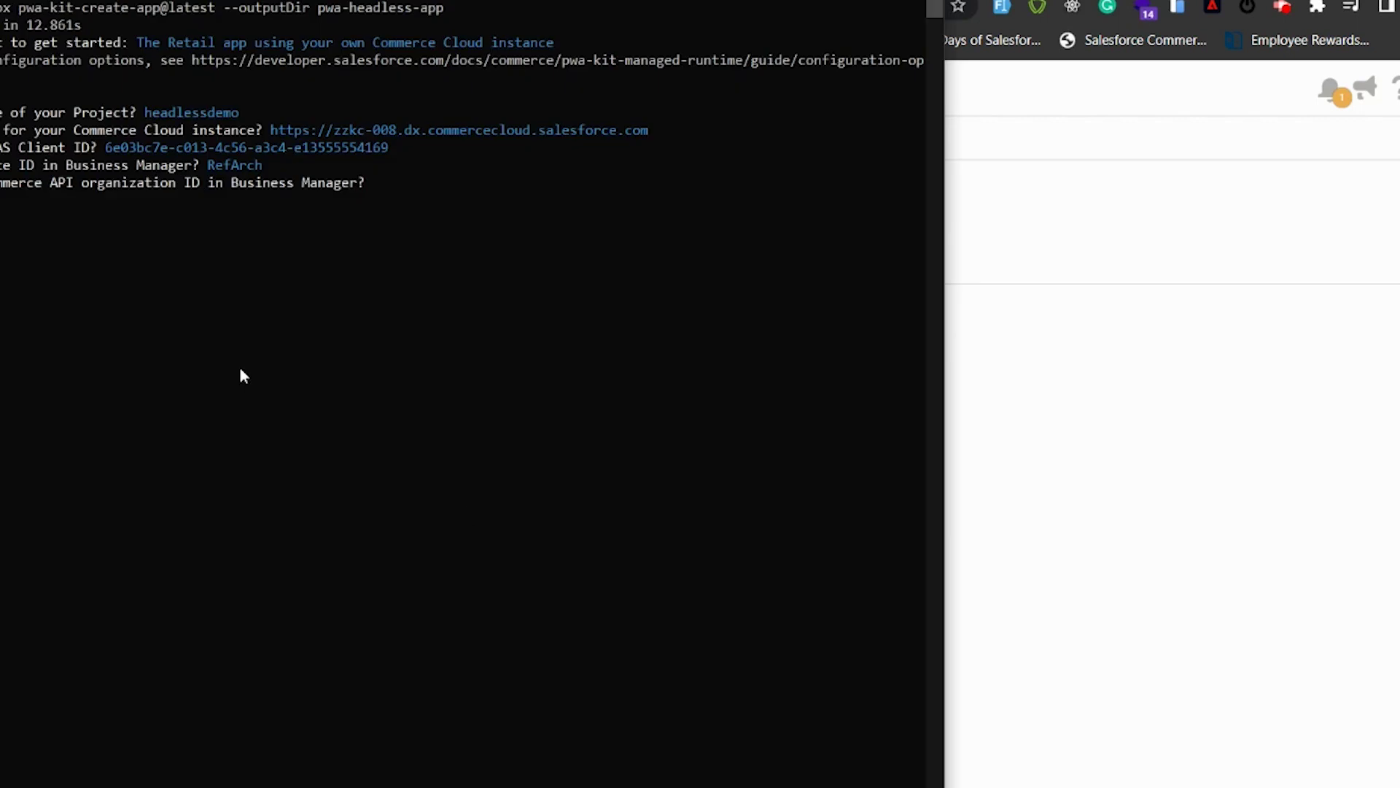
pyautogui.hotkey('ctrl', 'v')
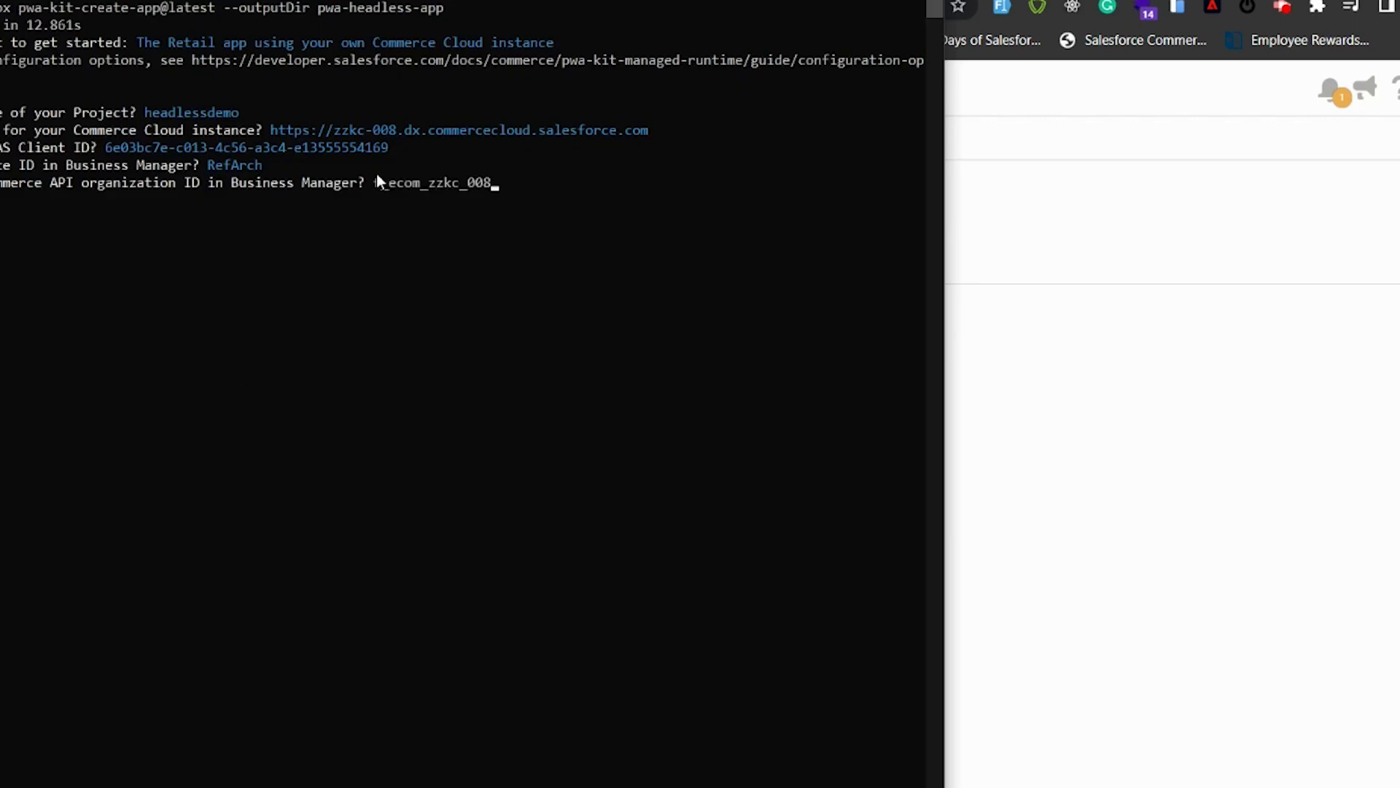
pyautogui.press('Return')
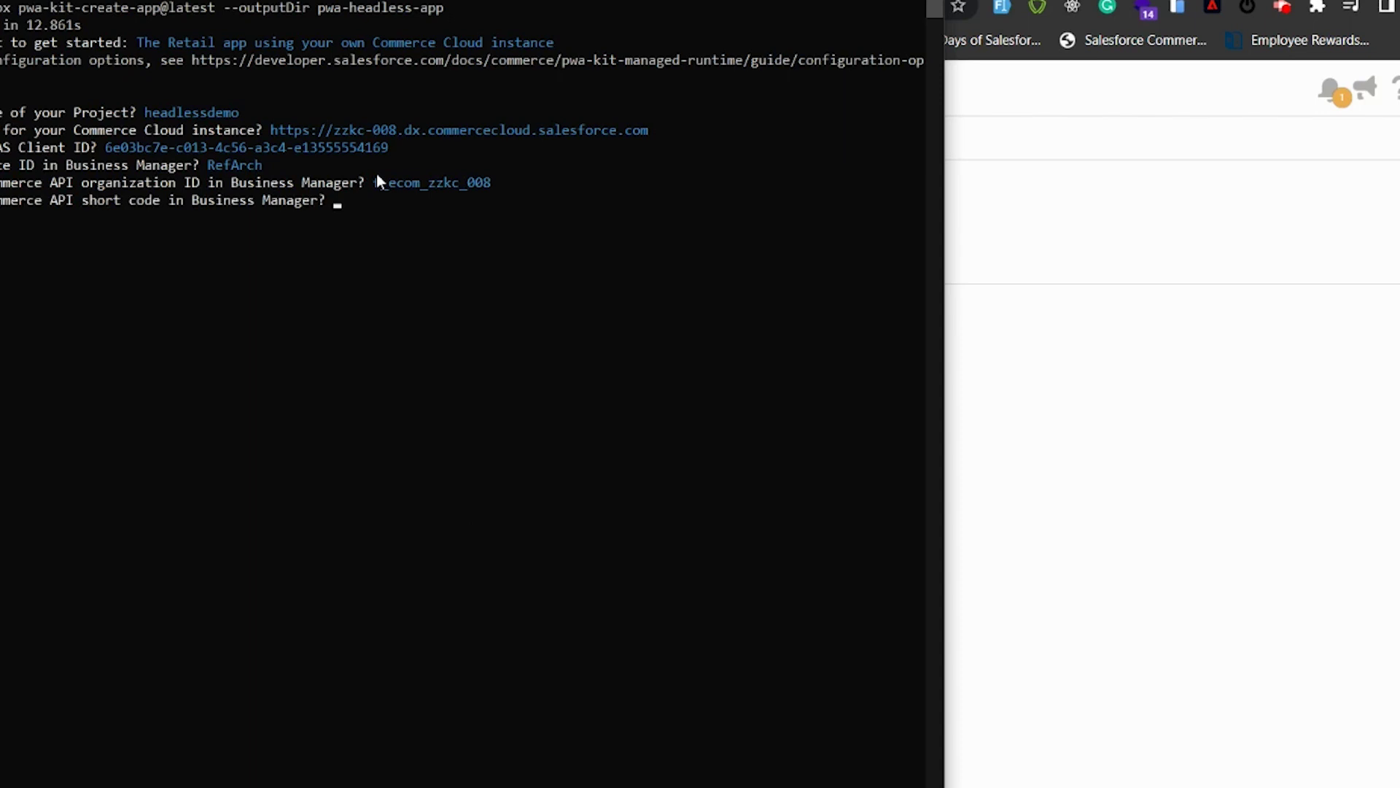
# Step: Copy the short code kv7kzm78 from the Commerce API Settings page
pyautogui.click(1114, 567)
pyautogui.click(264, 366)
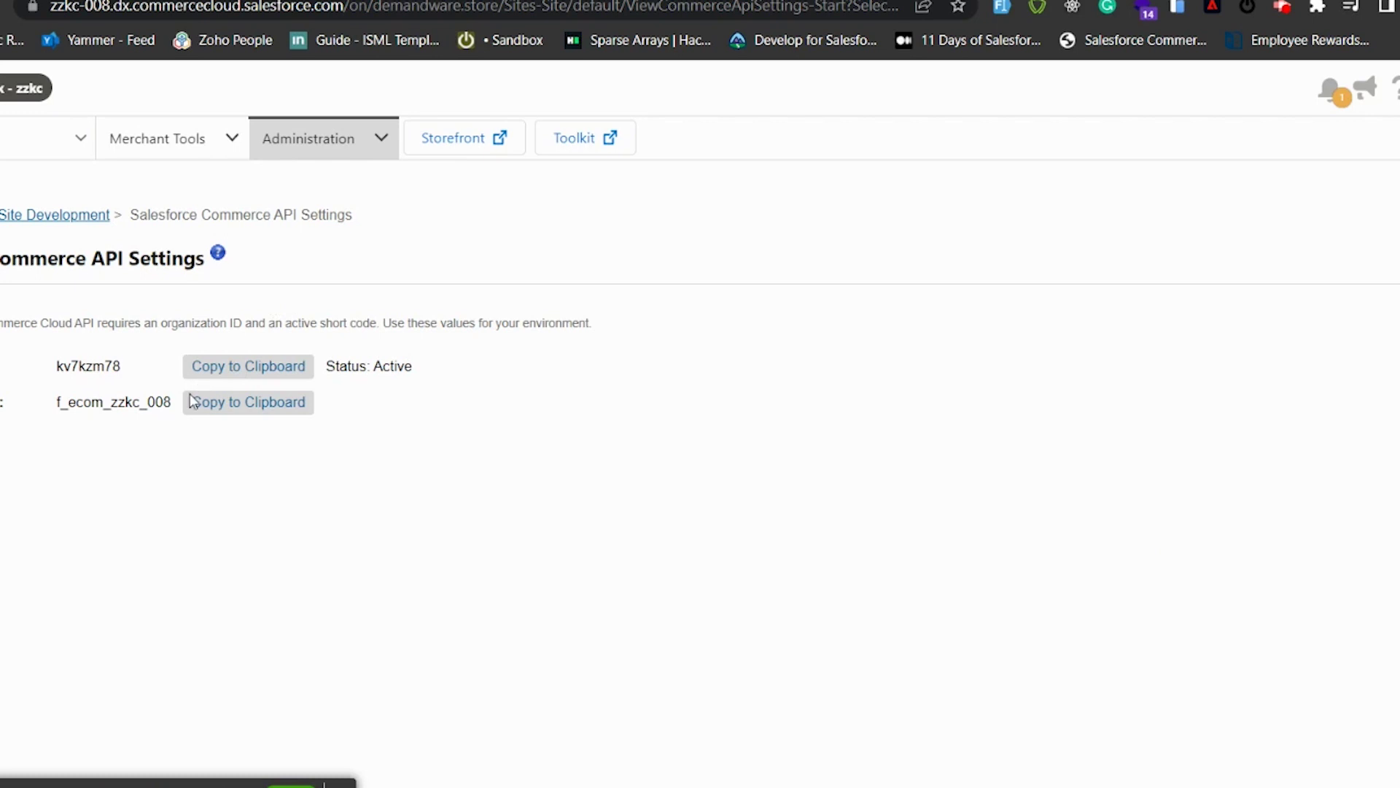
pyautogui.click(263, 369)
pyautogui.hotkey('alt', 'Tab')
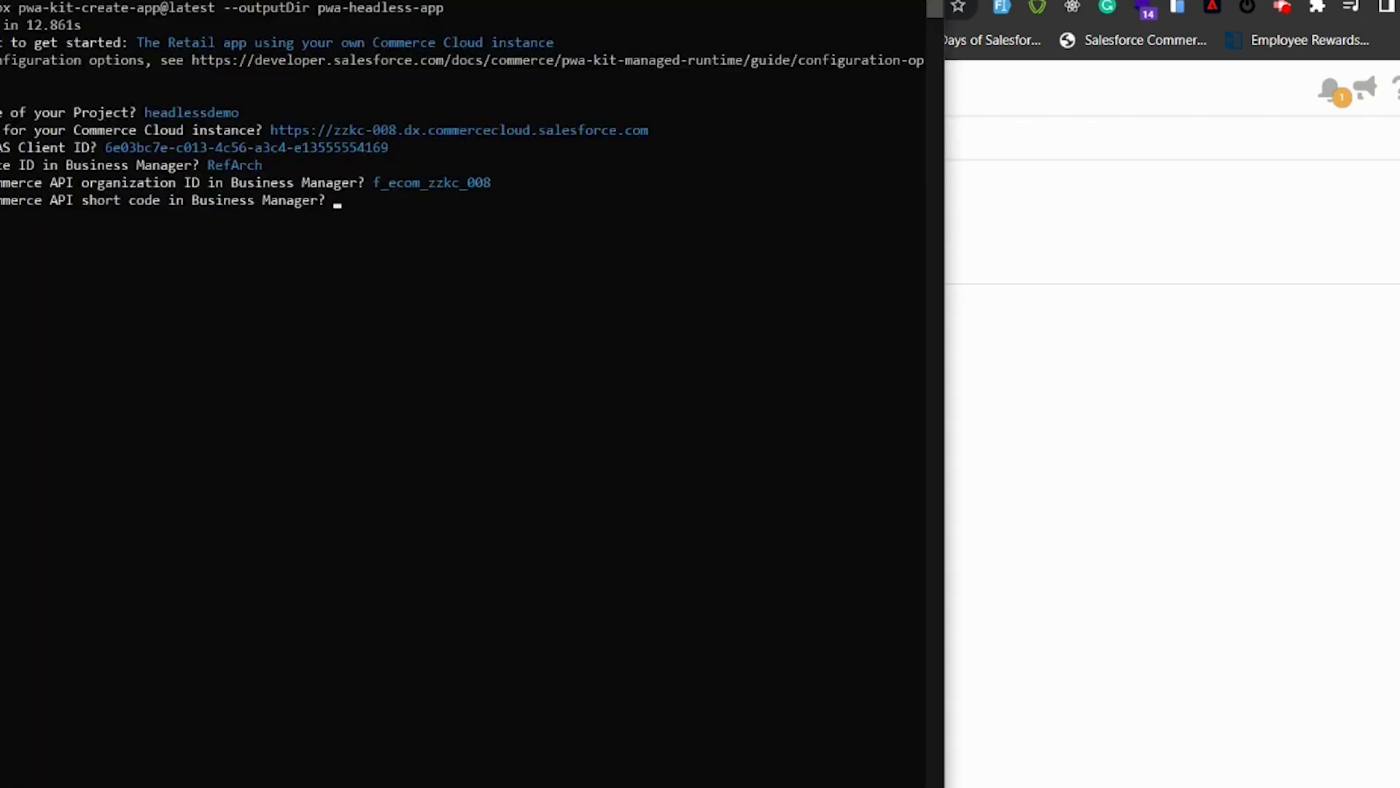
pyautogui.hotkey('ctrl', 'v')
pyautogui.press('Return')
pyautogui.hotkey('alt', 'Tab')
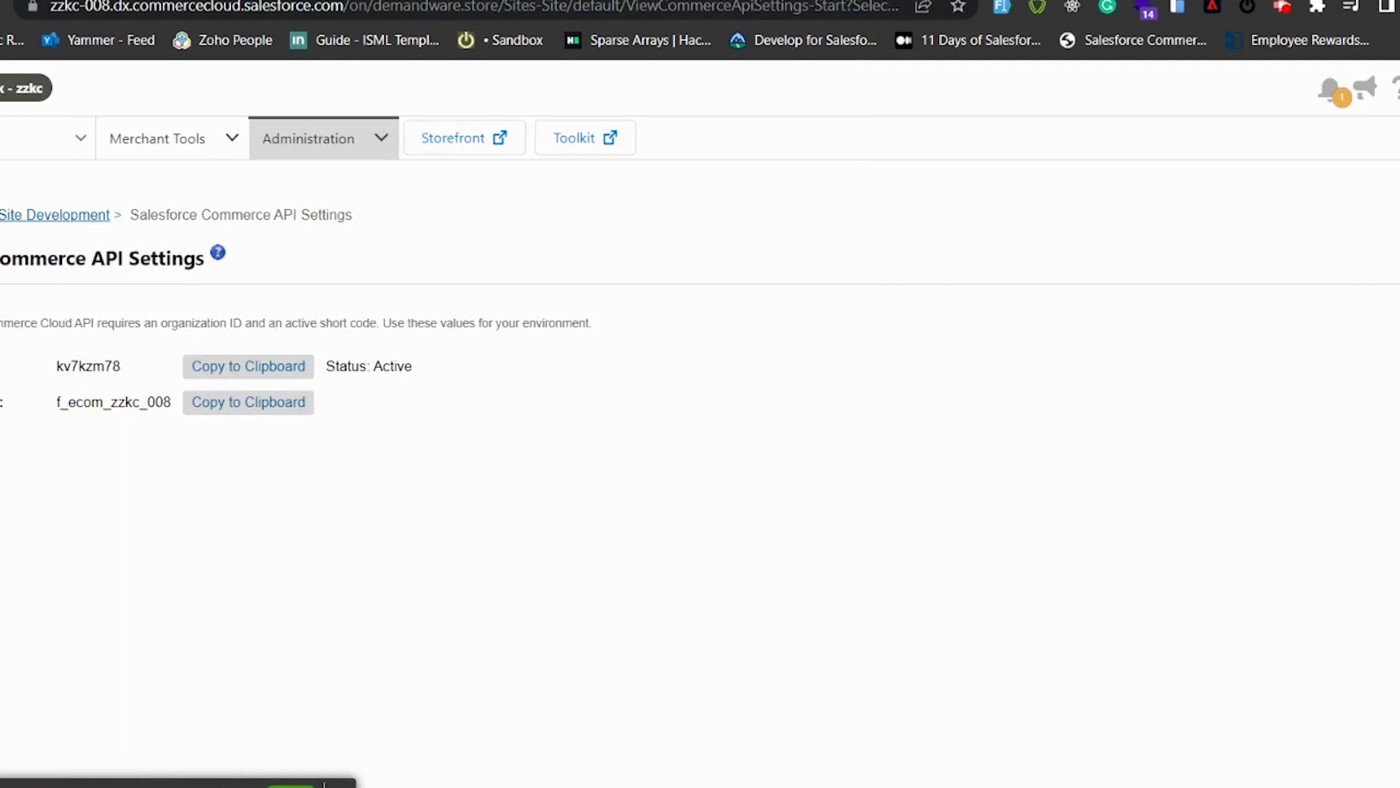
pyautogui.moveTo(852, 786)
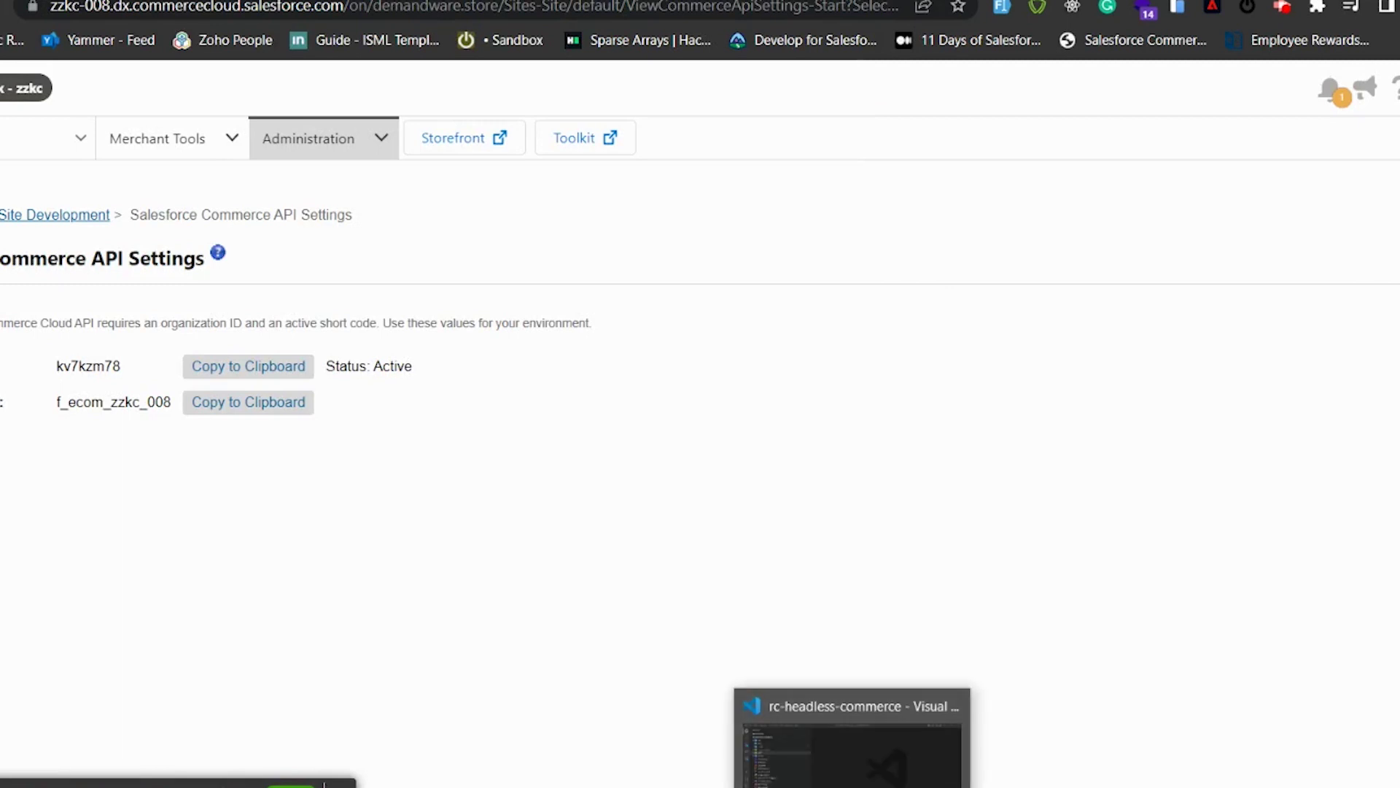
# Step: Bring up the rc-headless-commerce project in VS Code and expand its config folder
pyautogui.click(852, 748)
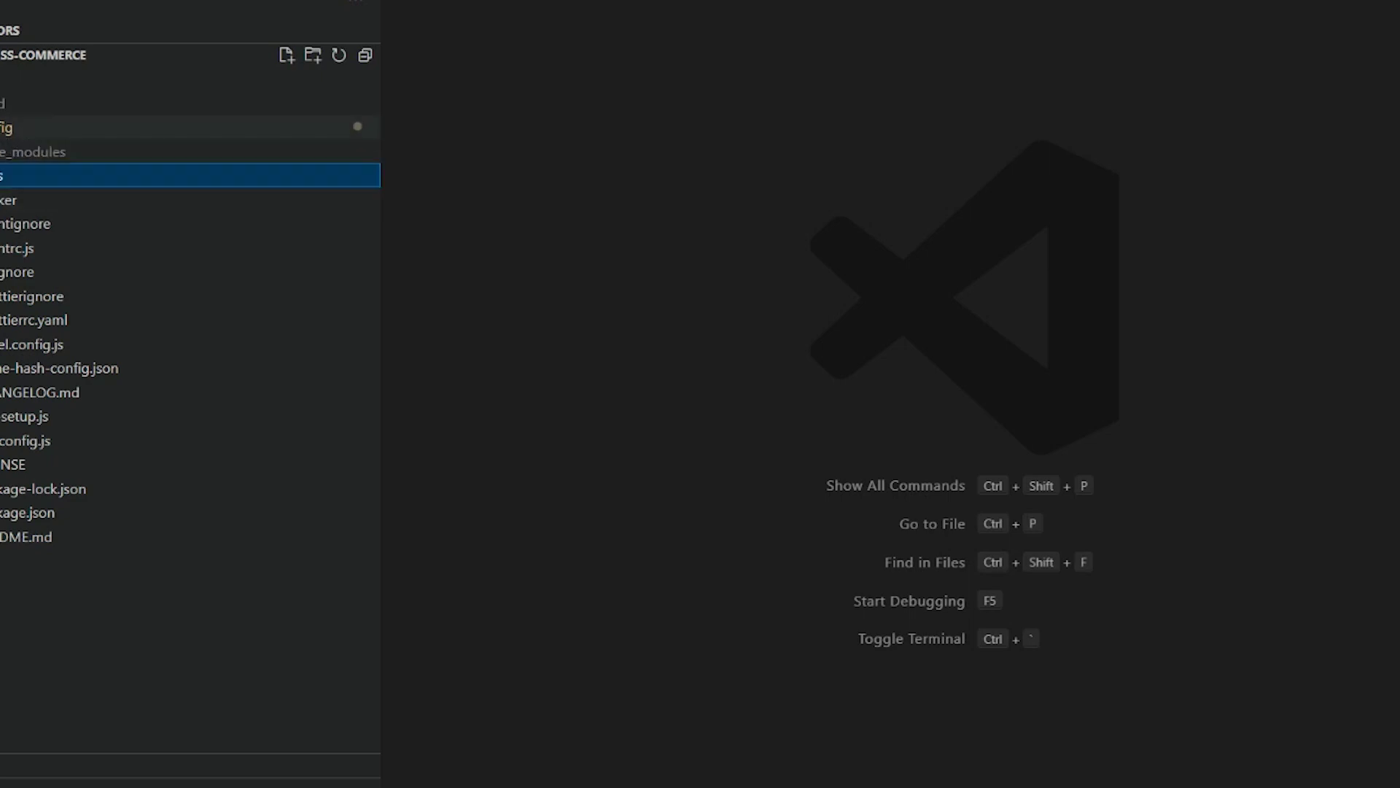
pyautogui.click(18, 129)
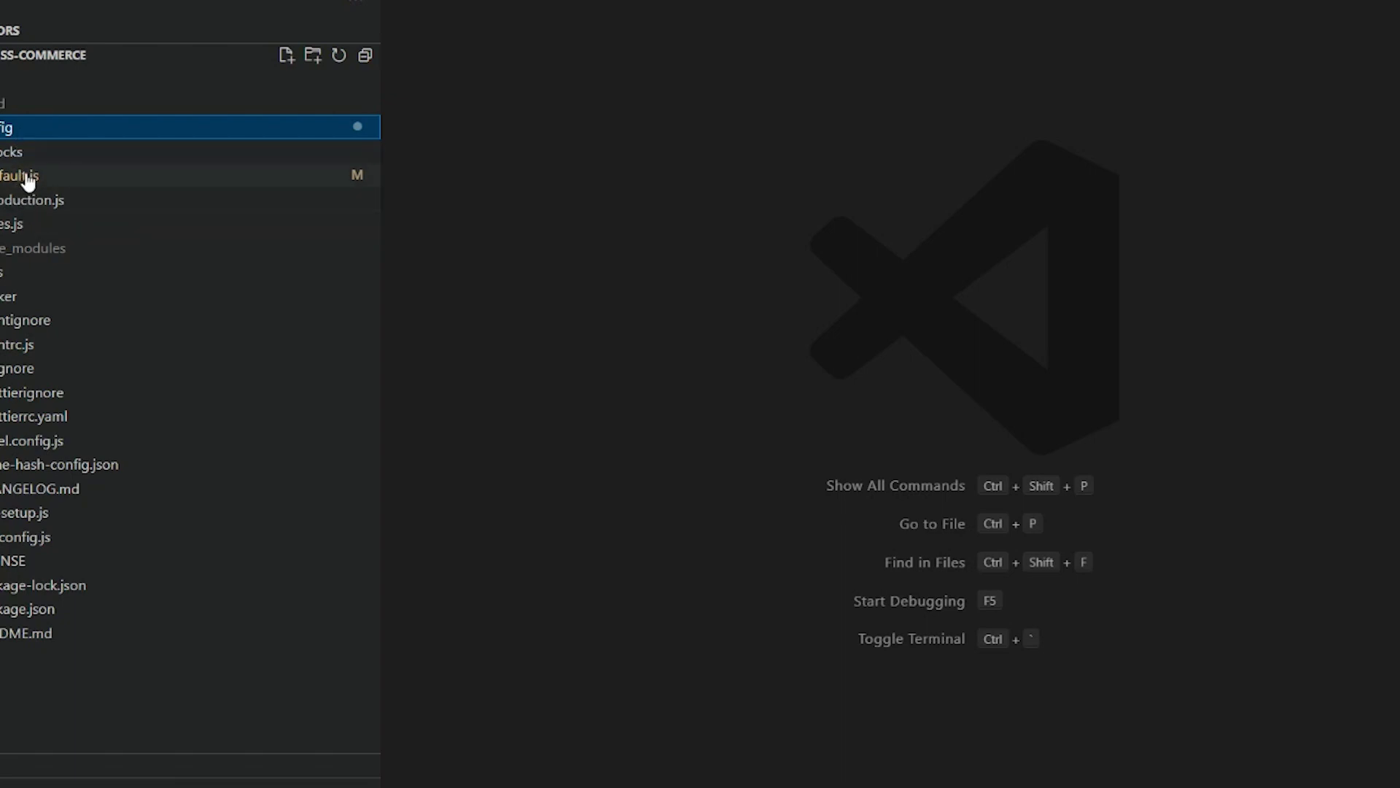
pyautogui.click(27, 178)
pyautogui.click(620, 275)
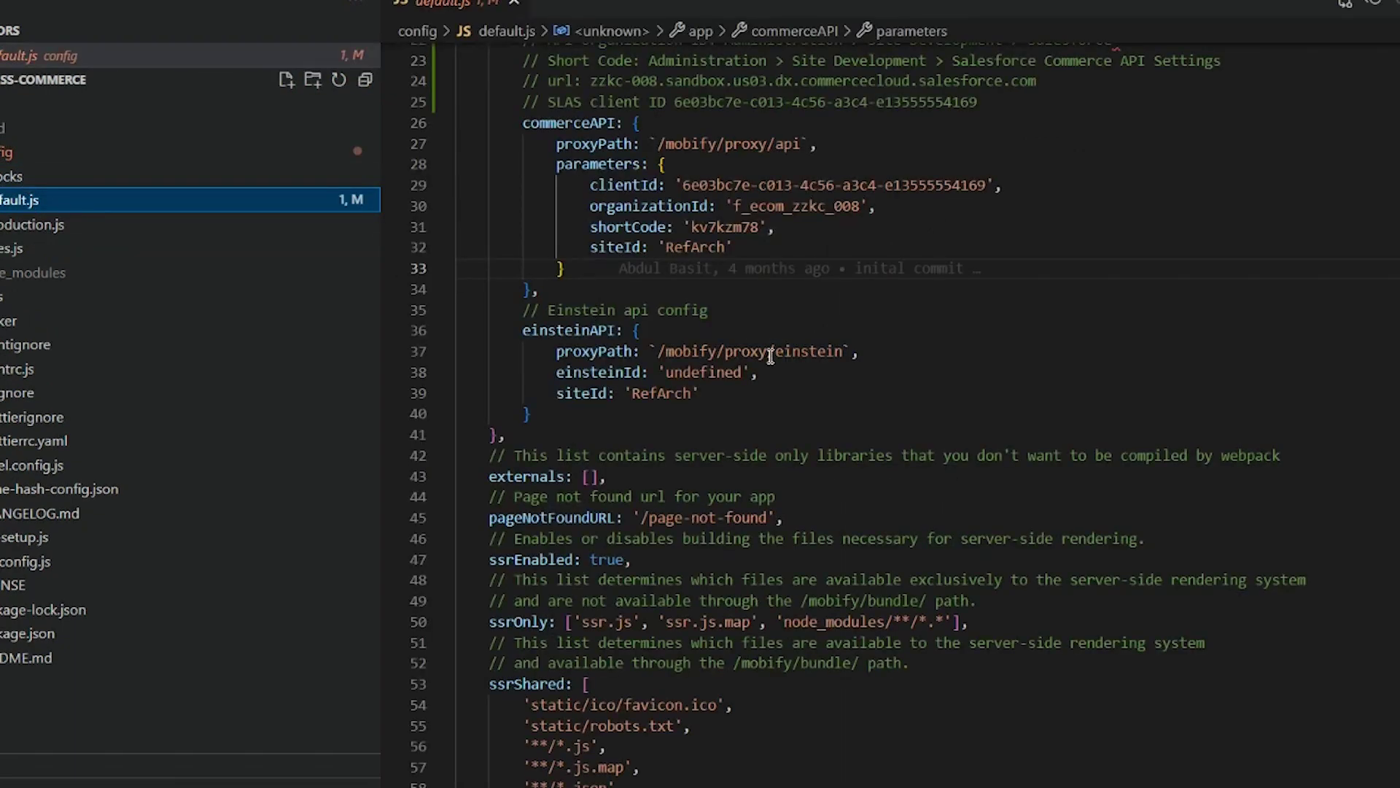
pyautogui.scroll(2, 770, 356)
pyautogui.scroll(6, 770, 356)
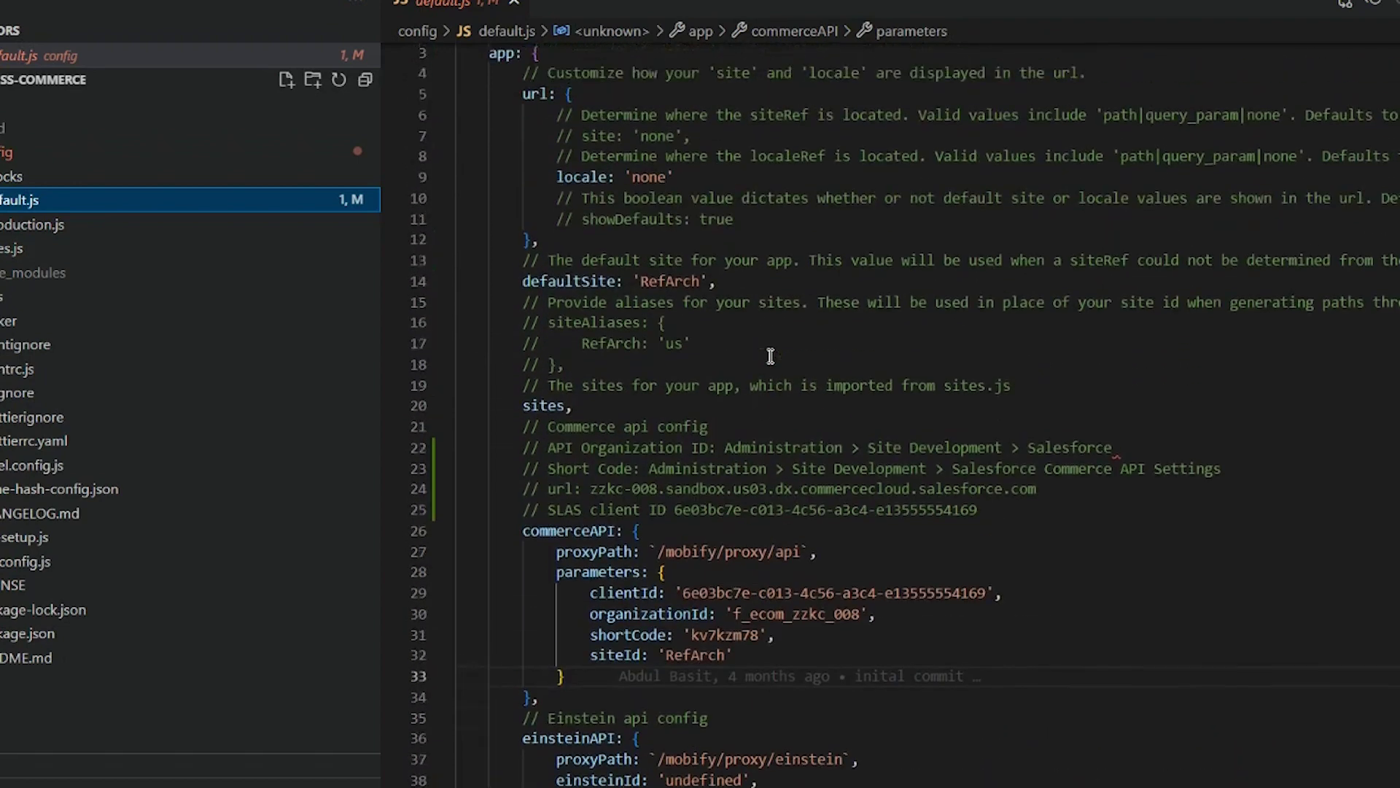
pyautogui.scroll(-3, 770, 356)
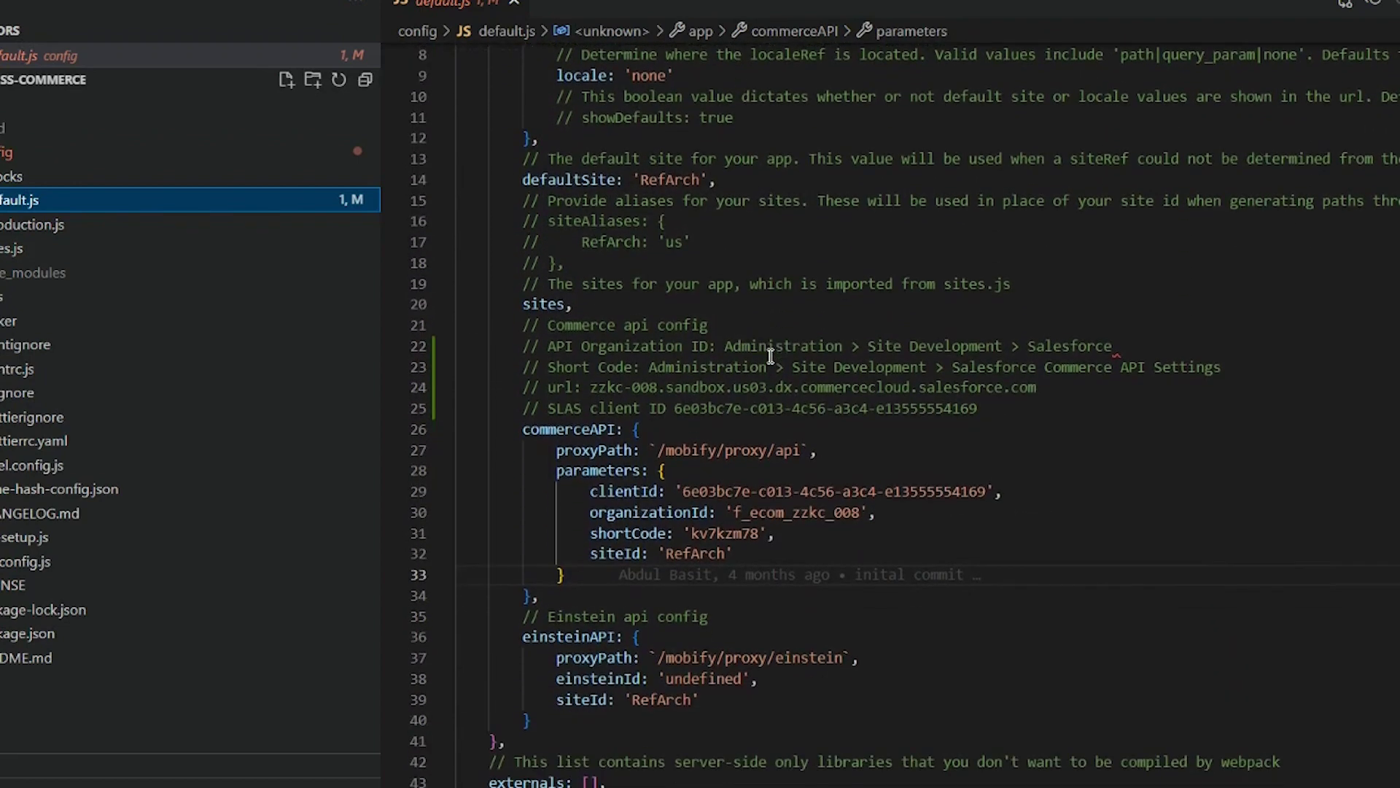
pyautogui.moveTo(684, 487); pyautogui.dragTo(917, 478)
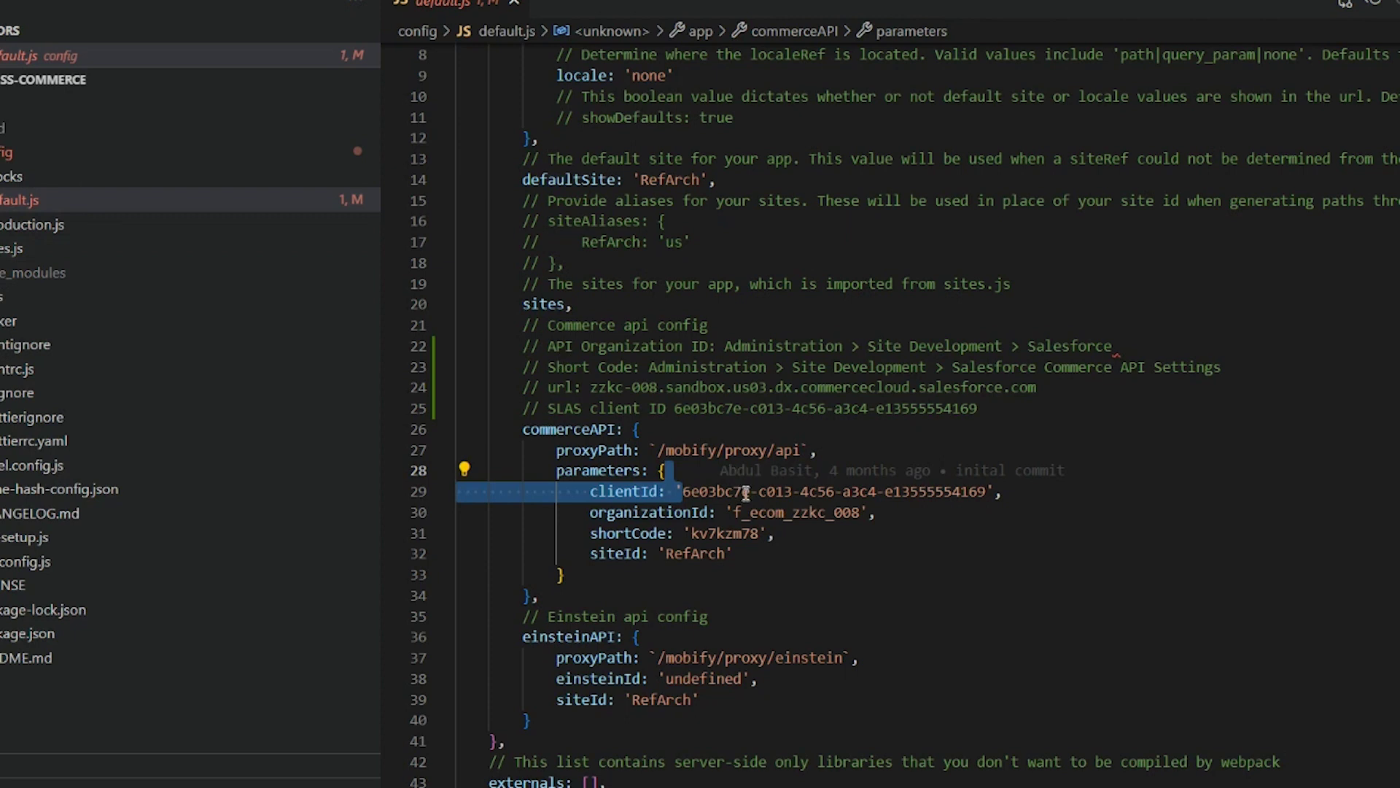
pyautogui.click(516, 4)
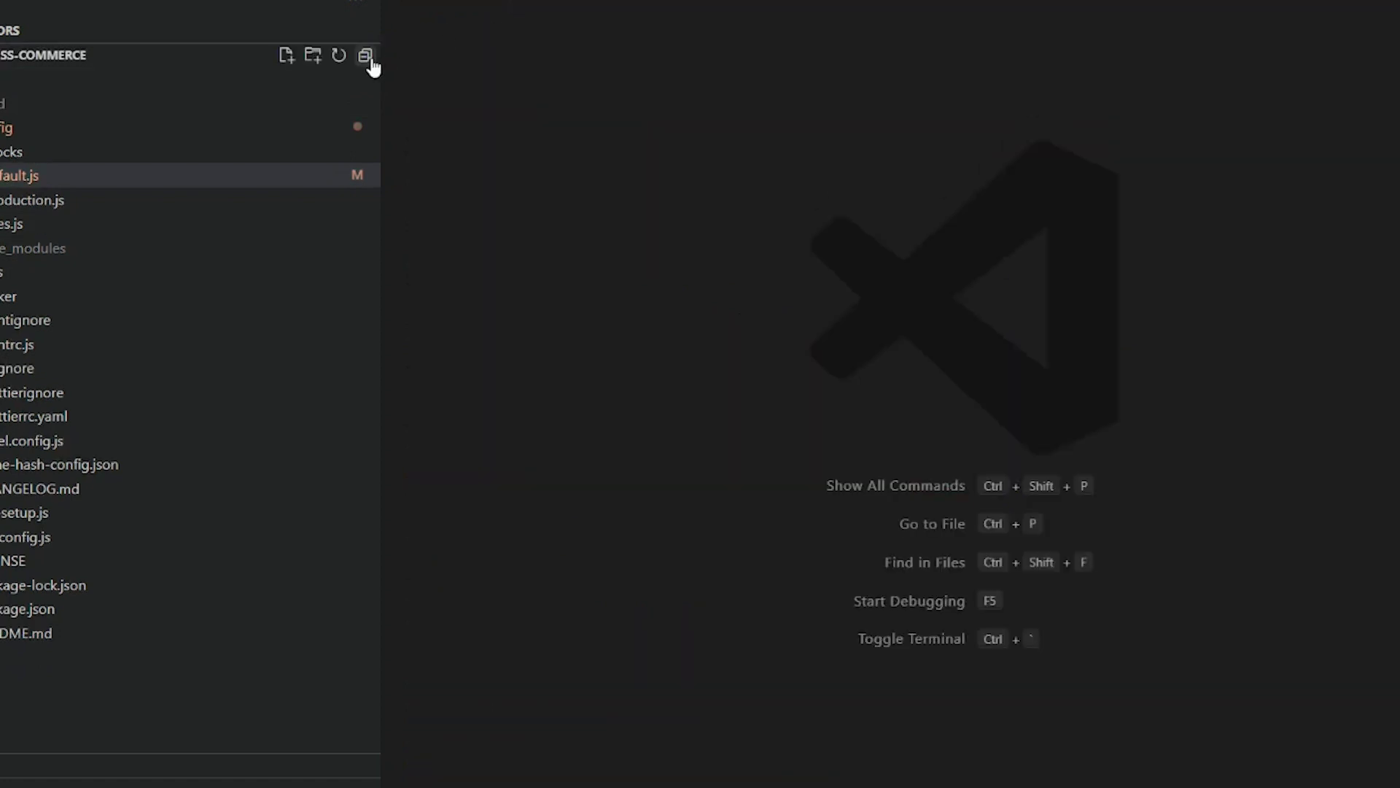
# Step: Collapse the project tree and open a new terminal in the rc-headless-commerce folder
pyautogui.click(367, 58)
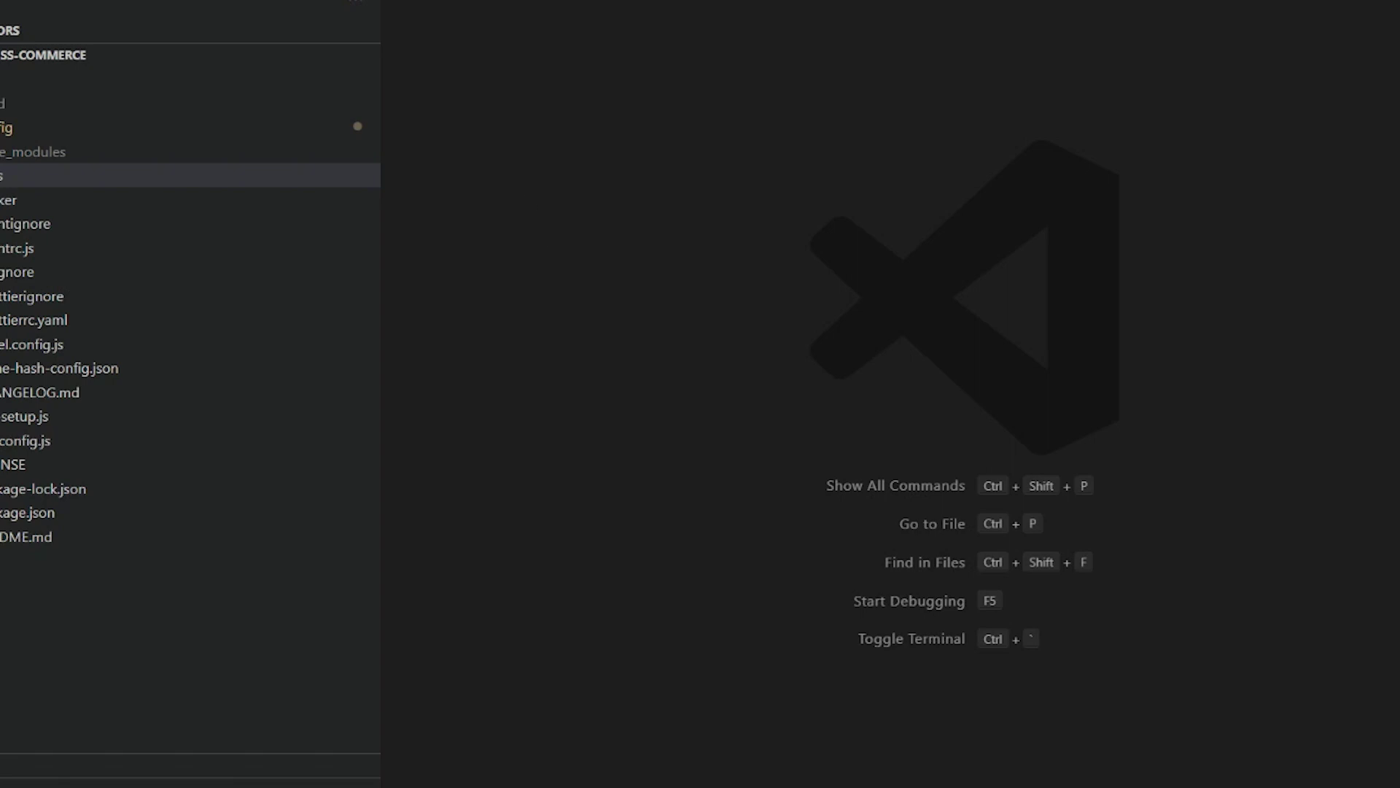
pyautogui.hotkey('alt', 't')
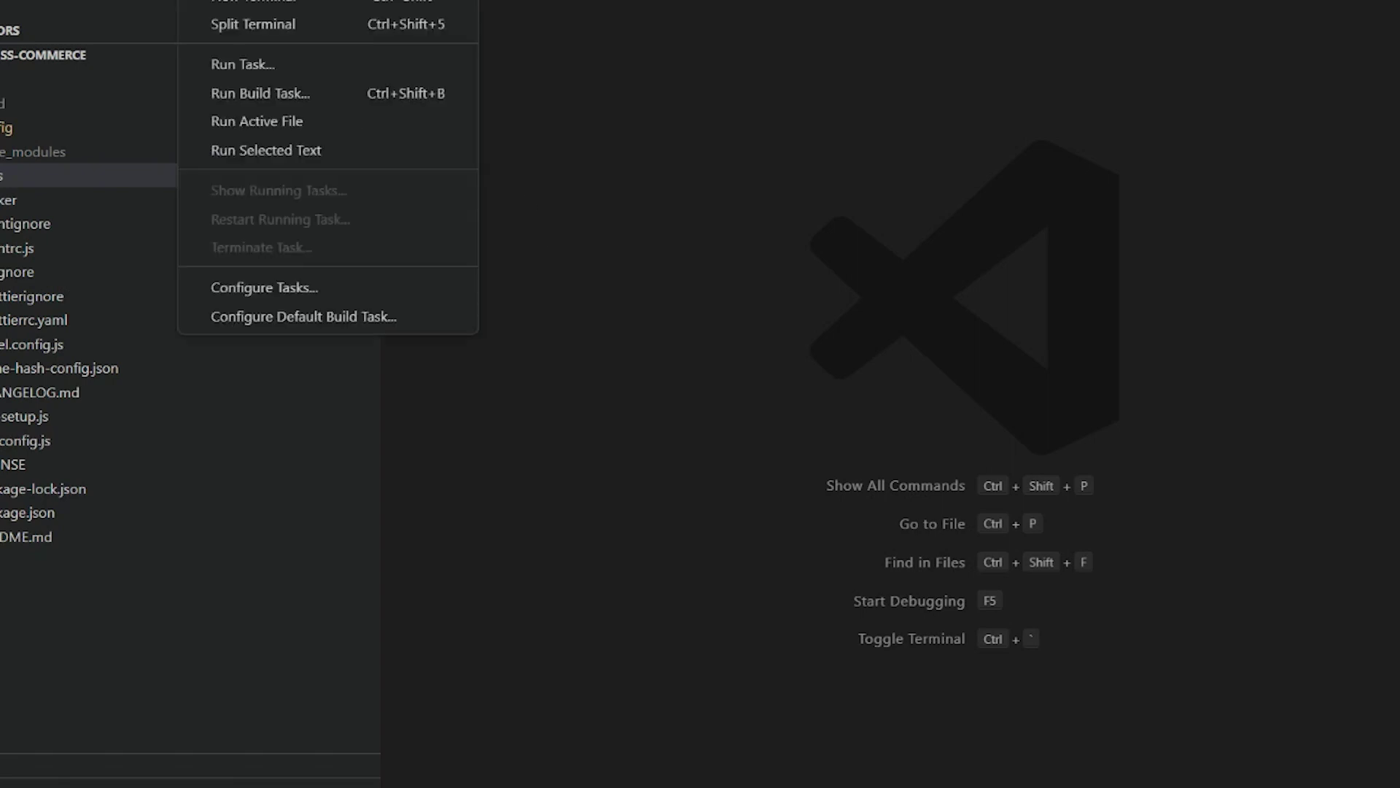
pyautogui.click(217, 3)
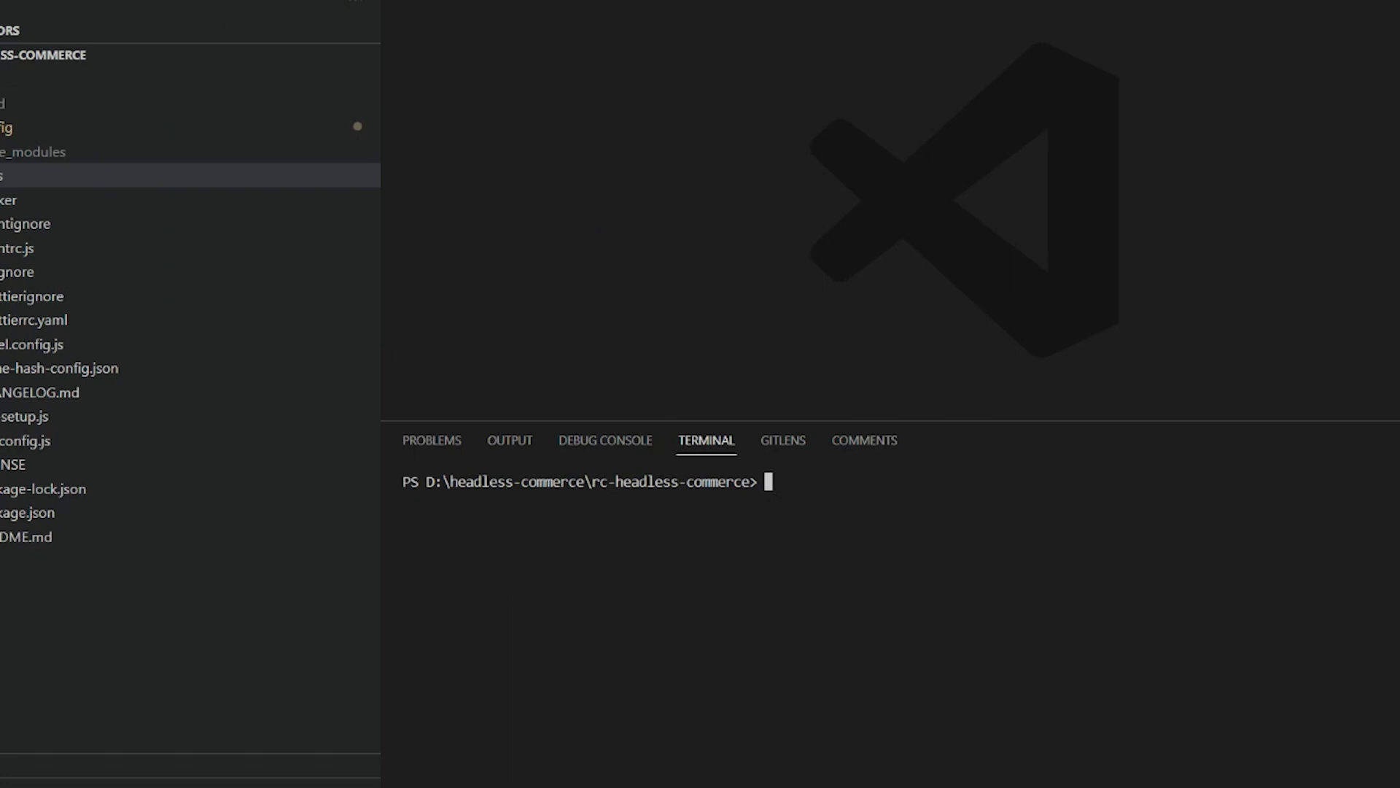
# Step: Copy the npm run push command from the deployment notes
pyautogui.hotkey('alt', 'Tab')
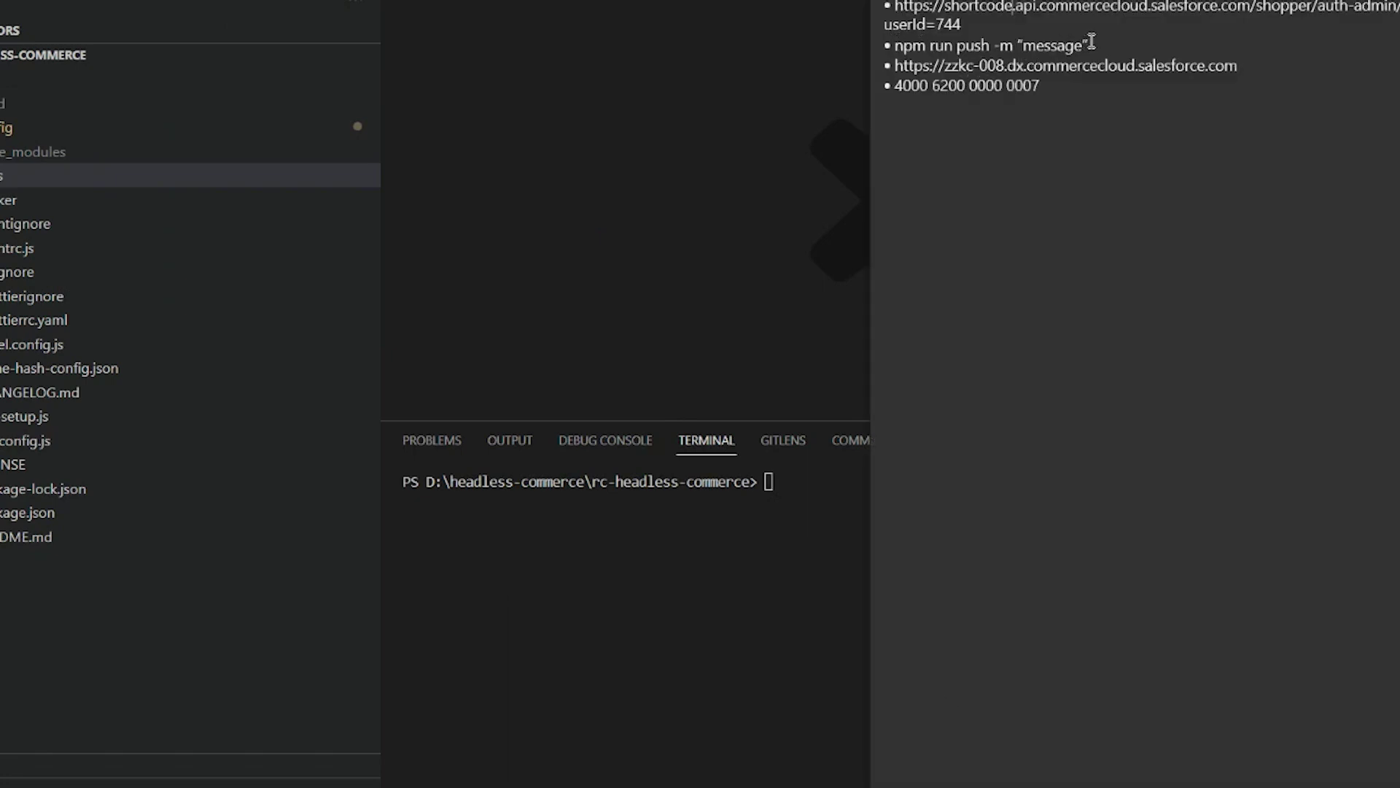
pyautogui.moveTo(1091, 41); pyautogui.dragTo(898, 48)
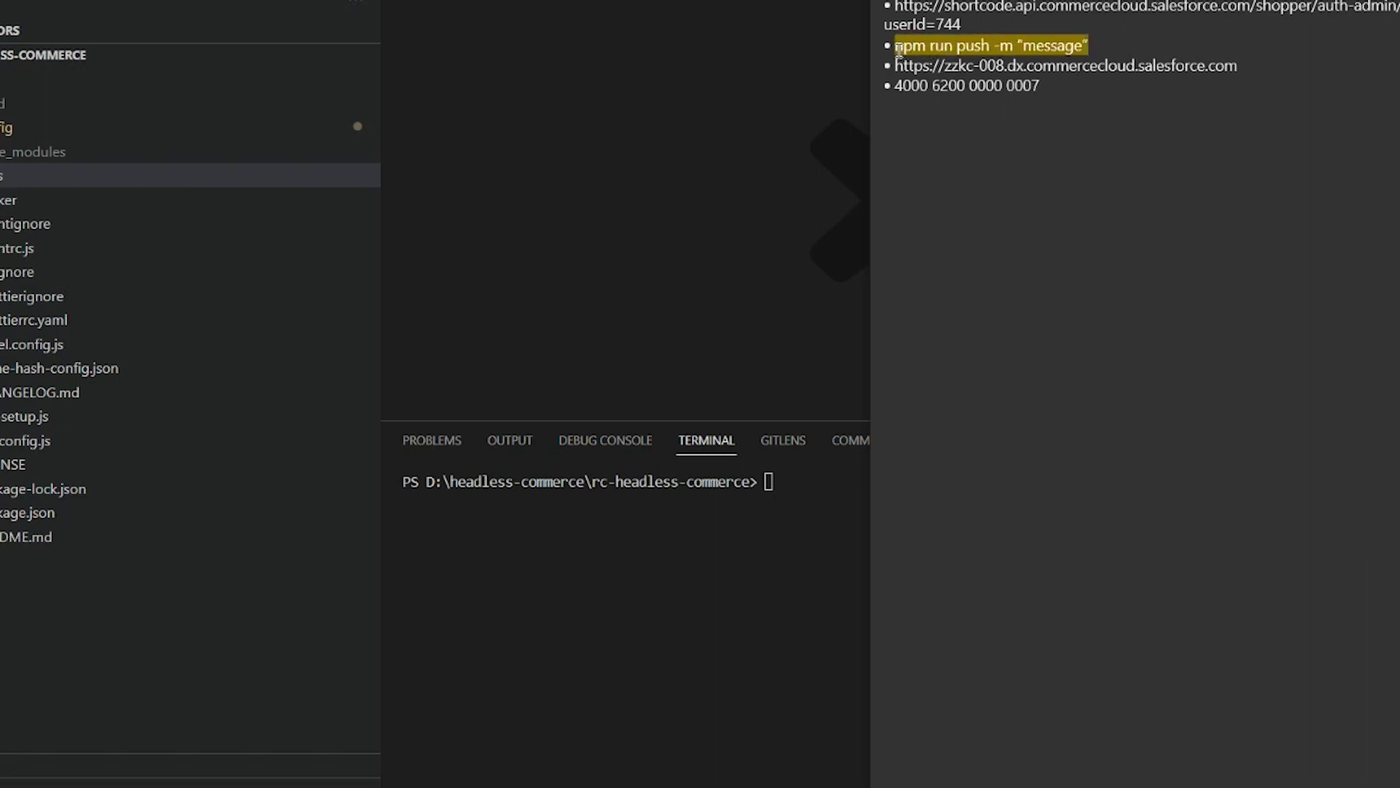
pyautogui.click(672, 255)
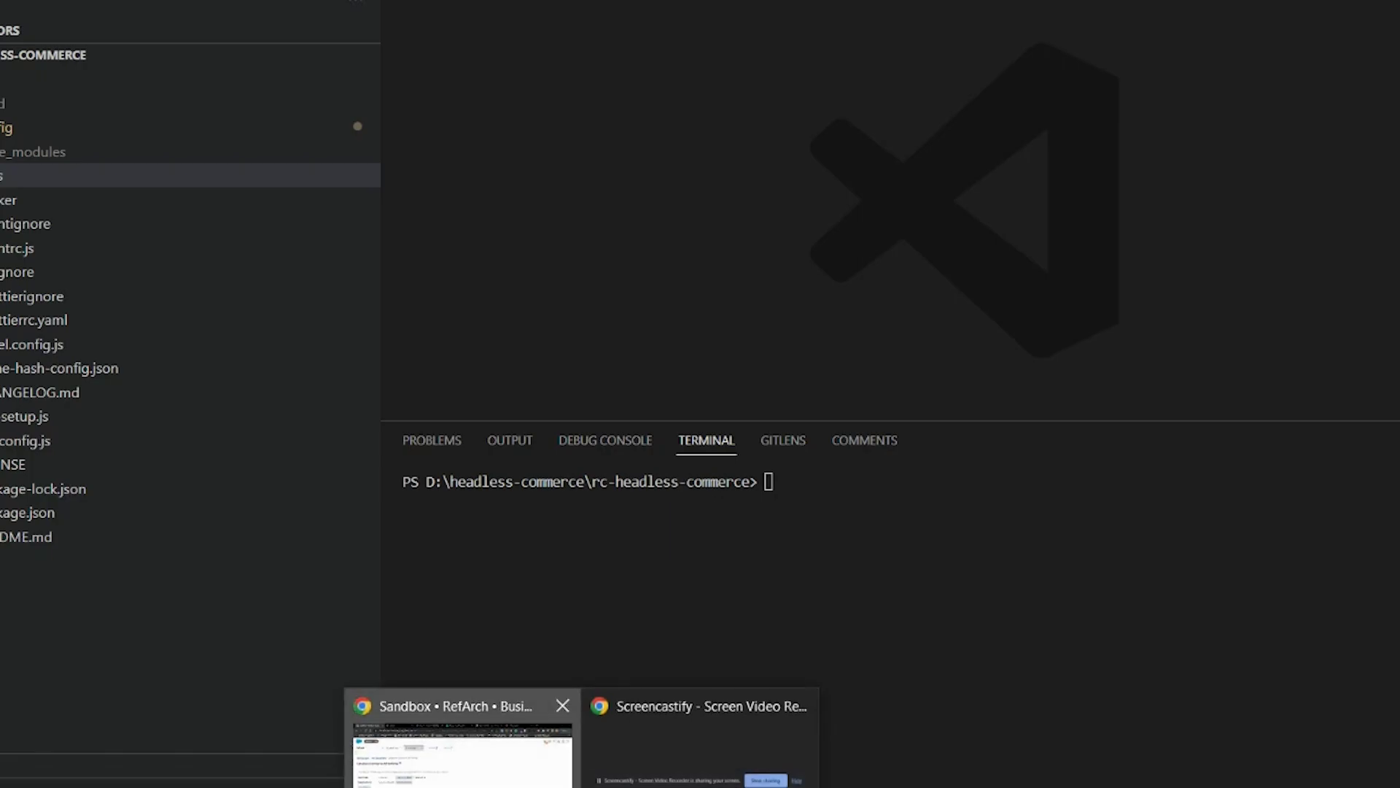
# Step: Sign in to Managed Runtime Admin and open the rc-headless-commerce Production environment
pyautogui.click(462, 748)
pyautogui.hotkey('ctrl', 'Tab')
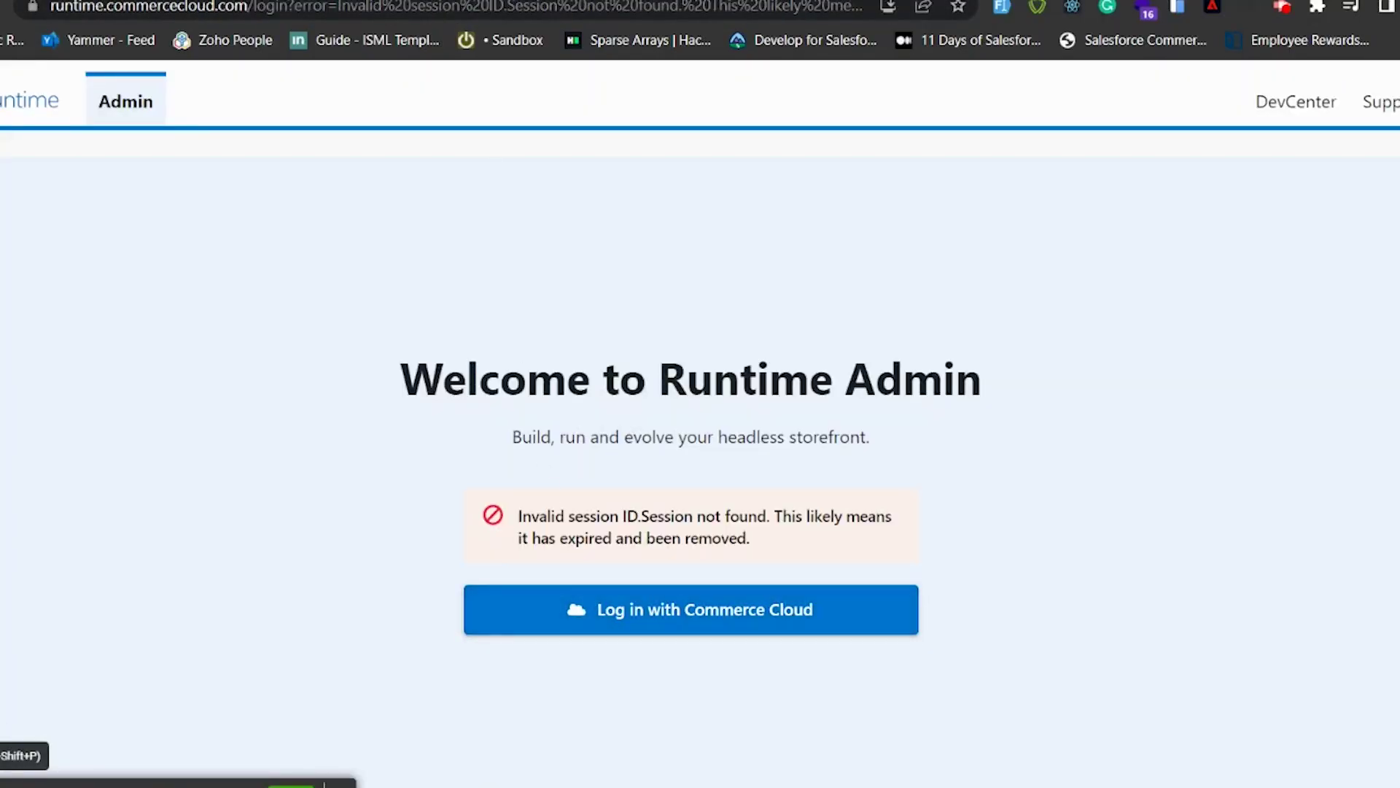
pyautogui.hotkey('ctrl', 'Tab')
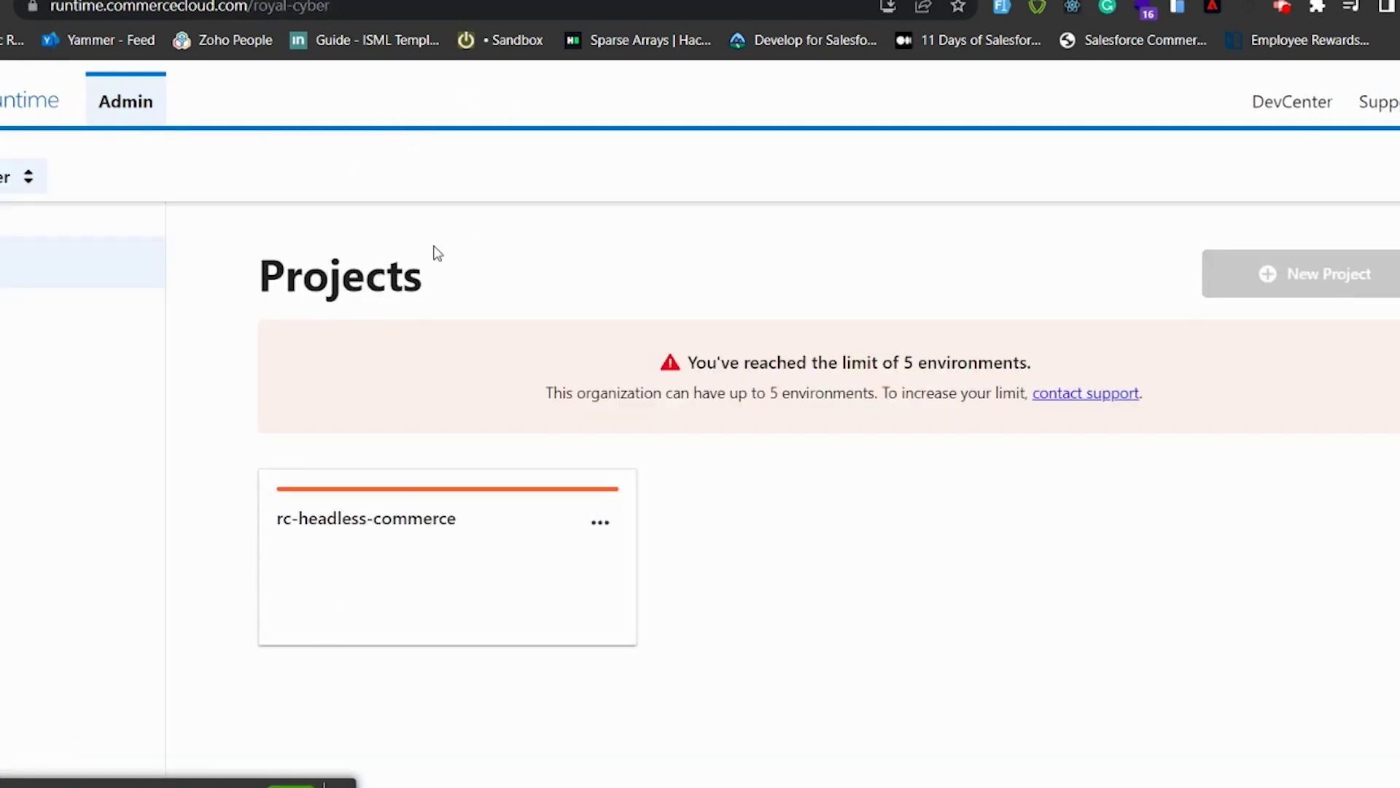
pyautogui.click(379, 539)
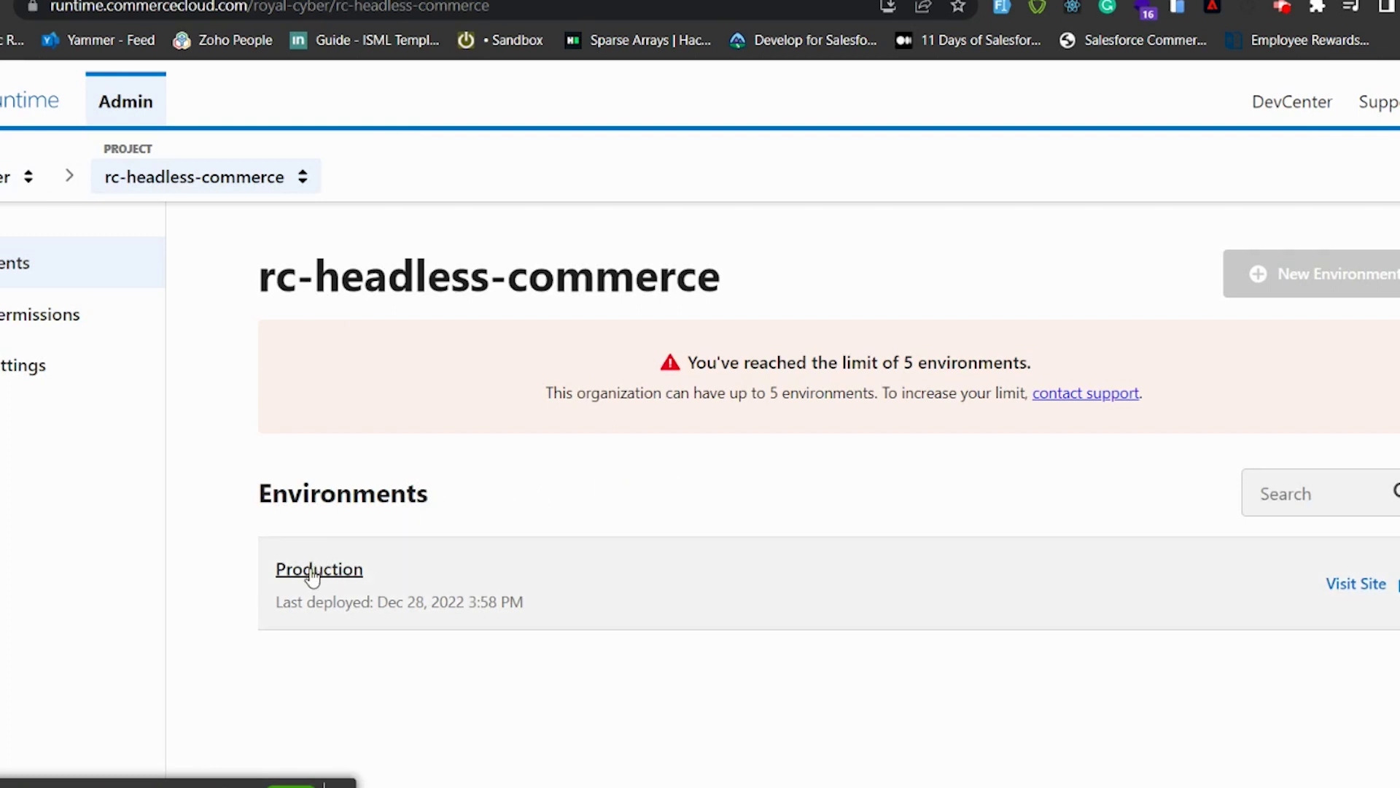
pyautogui.click(313, 571)
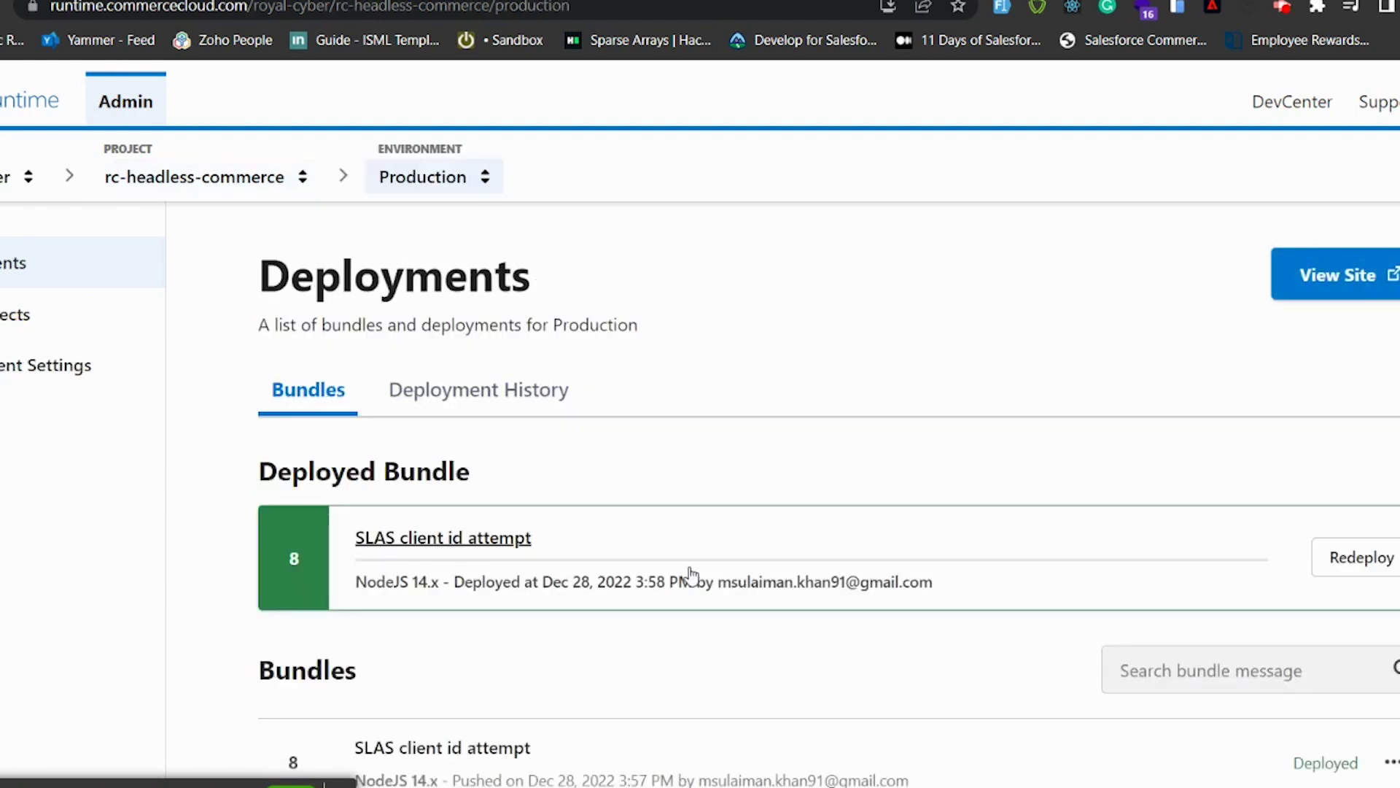
# Step: Check the deployment history showing bundle 8 as latest, then open the Production storefront
pyautogui.scroll(-1, 693, 576)
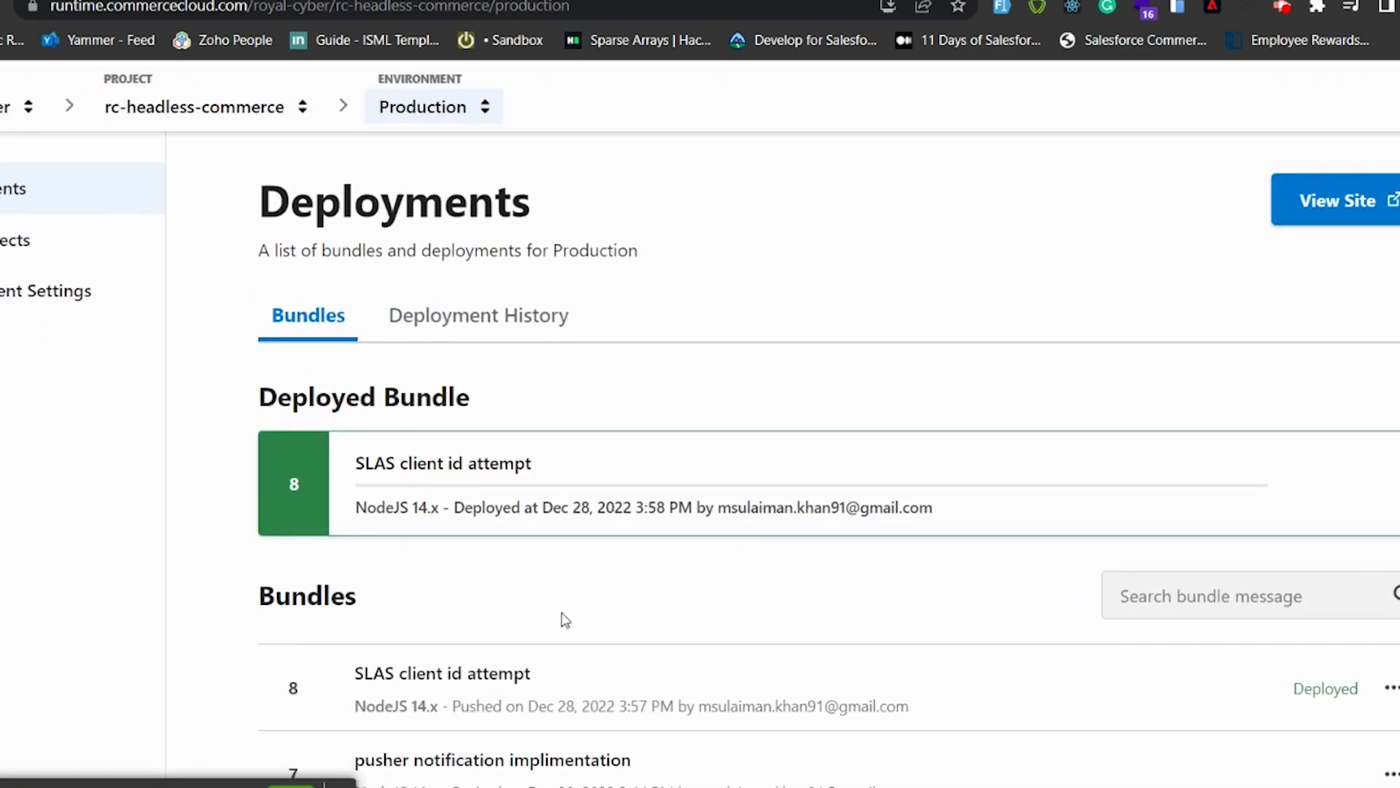
pyautogui.scroll(-2, 562, 619)
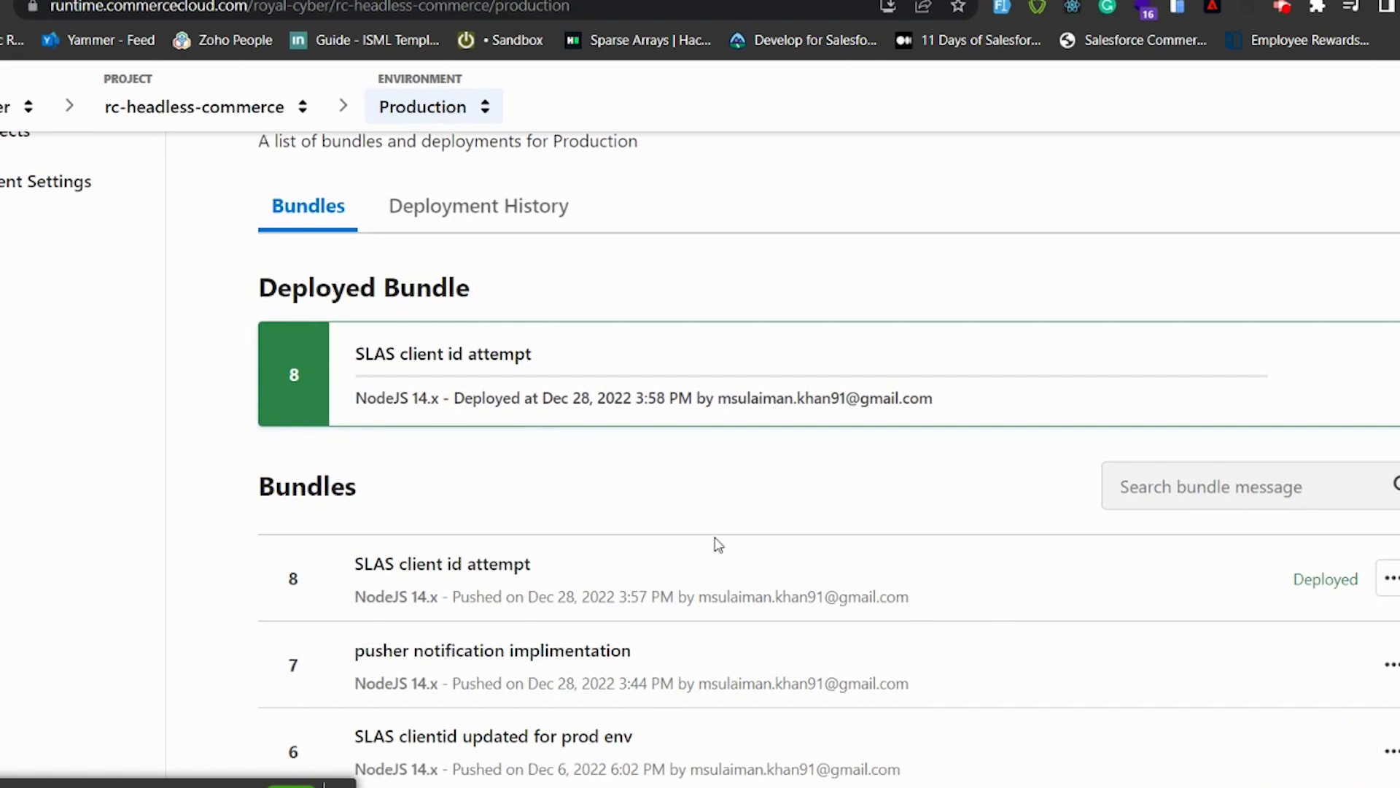
pyautogui.scroll(1, 718, 544)
pyautogui.click(478, 262)
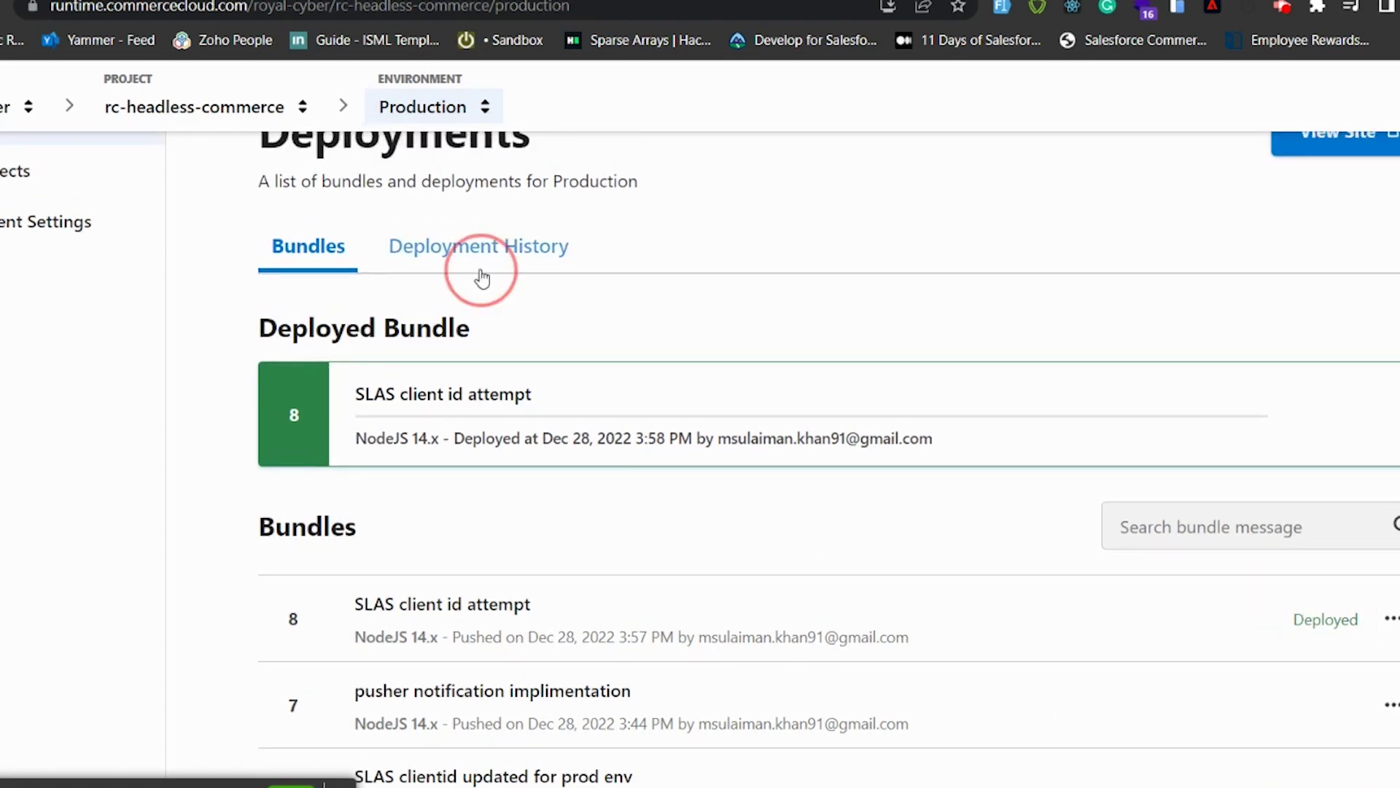
pyautogui.scroll(-1, 588, 444)
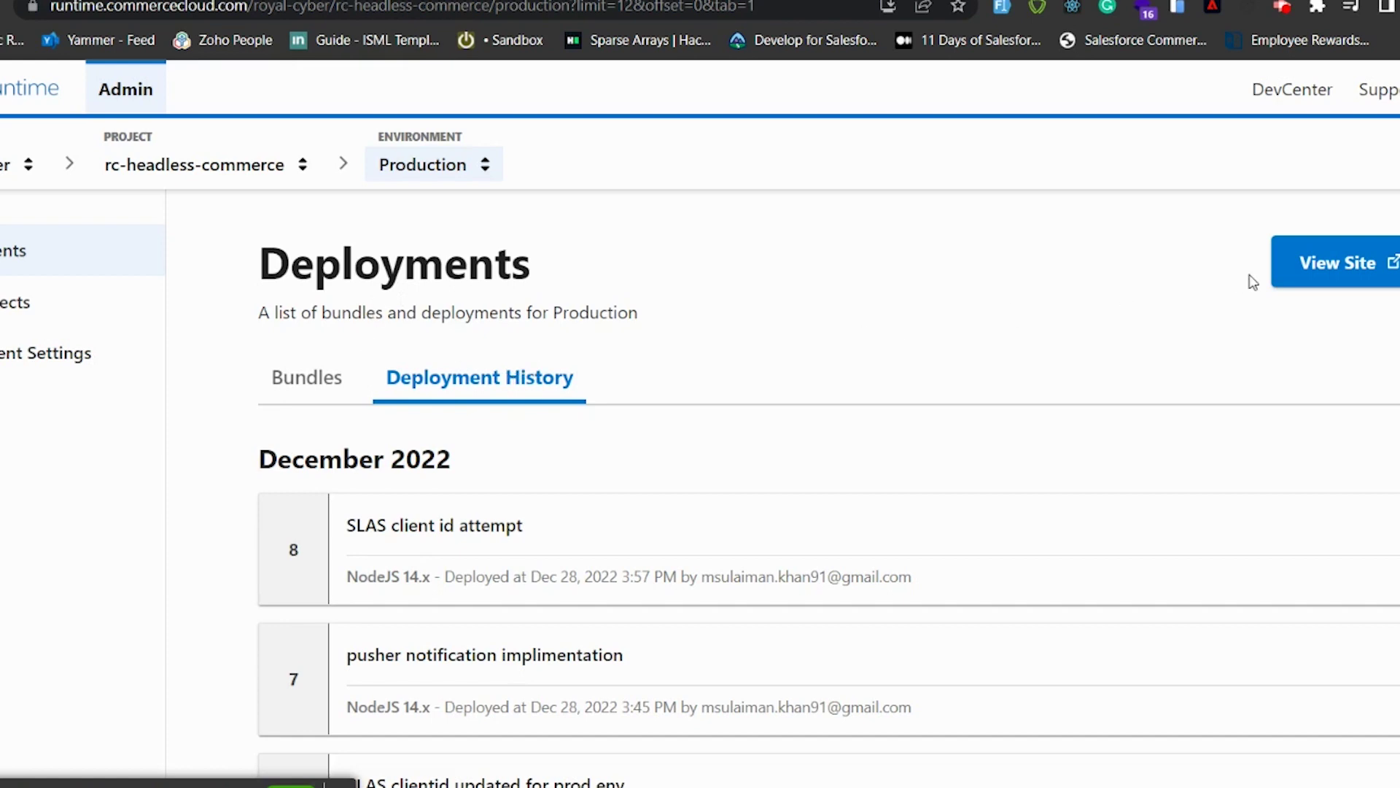
pyautogui.click(1363, 278)
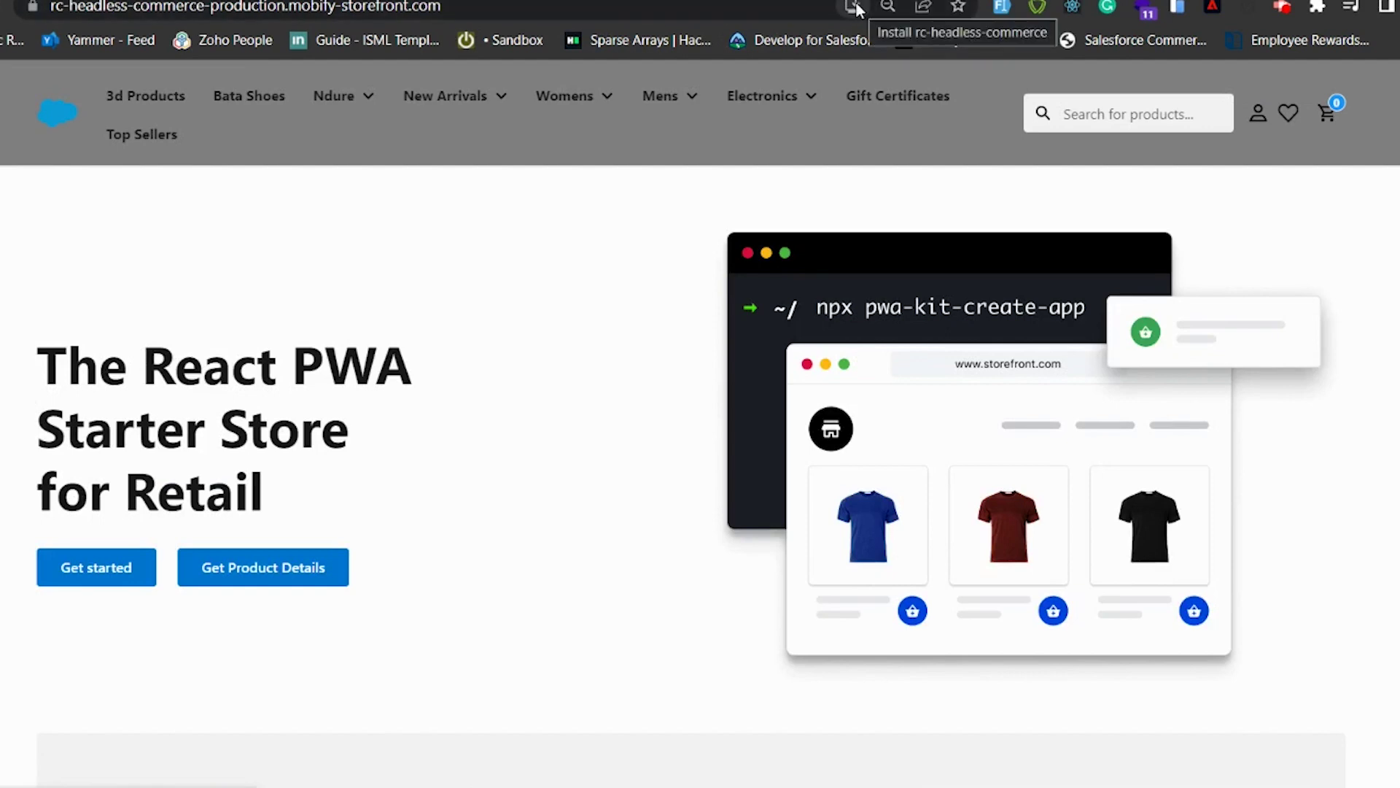
# Step: Install the storefront as a standalone app and reveal the New Arrivals Womens, Mens and Electronics links
pyautogui.click(853, 9)
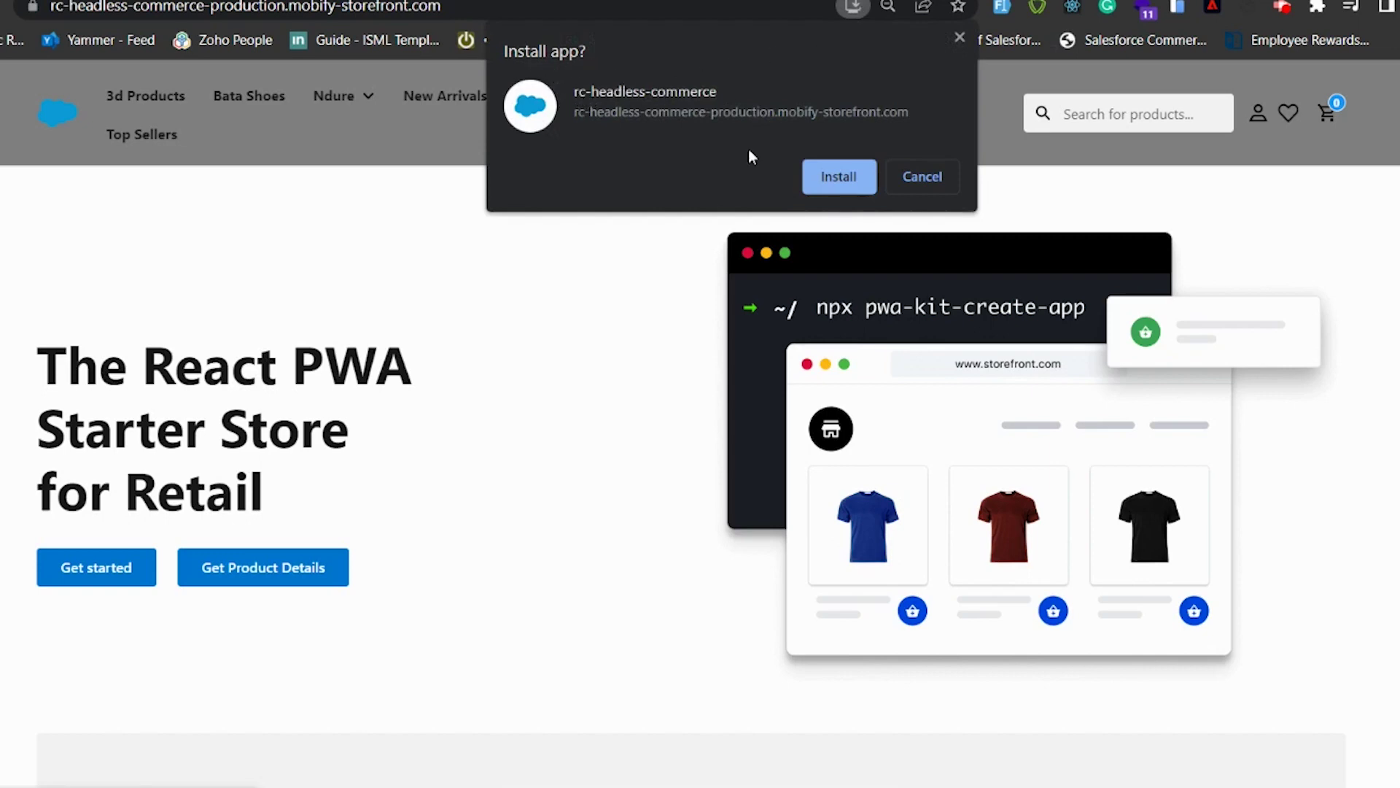
pyautogui.click(857, 186)
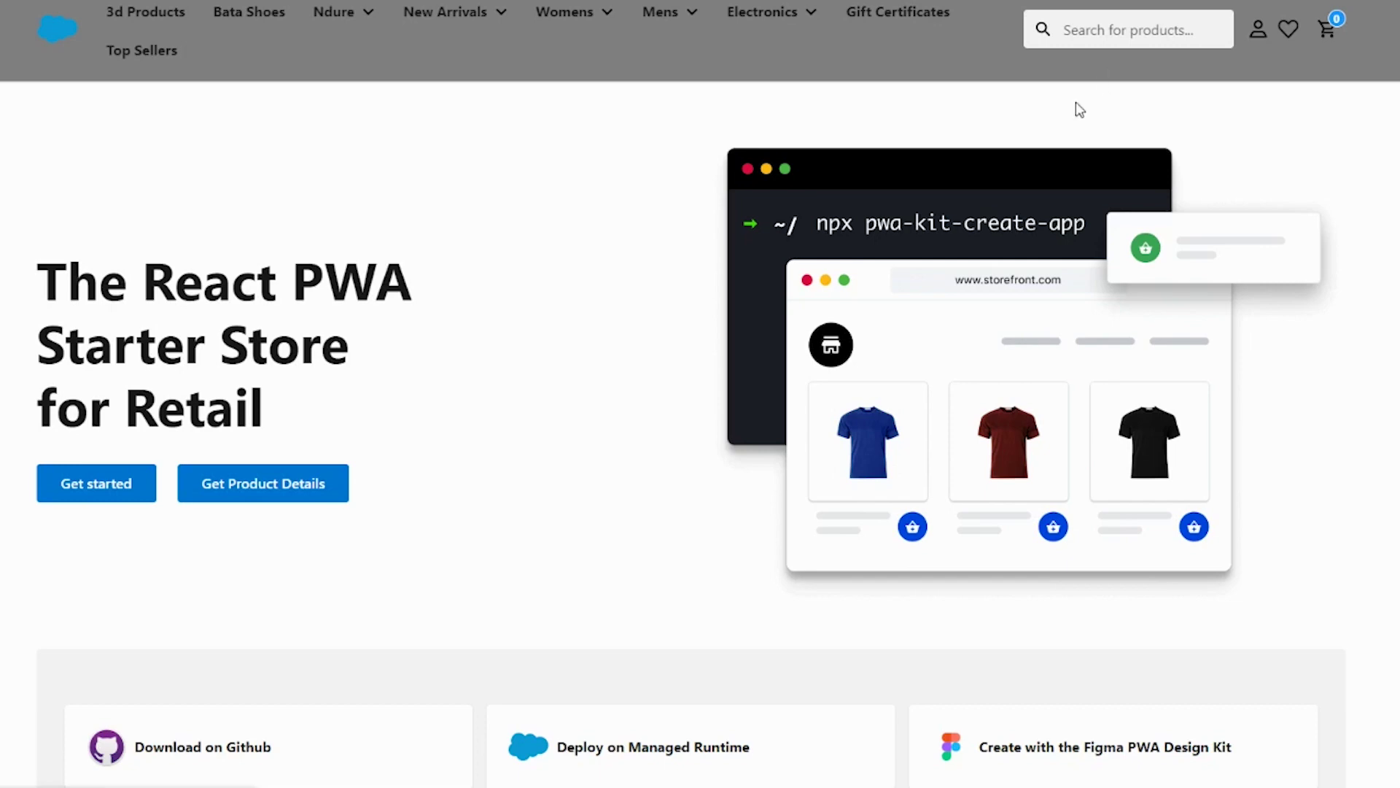
pyautogui.scroll(-4, 556, 599)
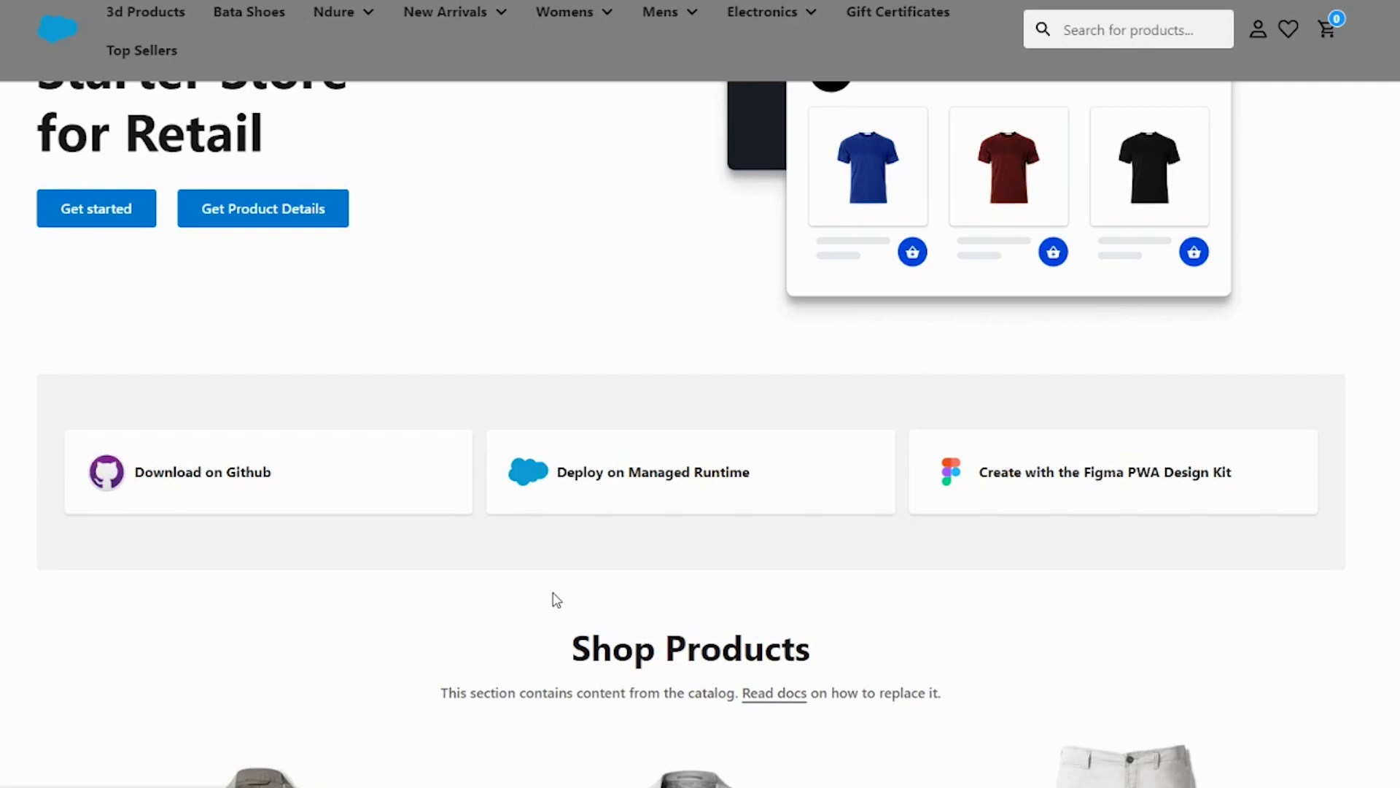
pyautogui.scroll(-3, 554, 600)
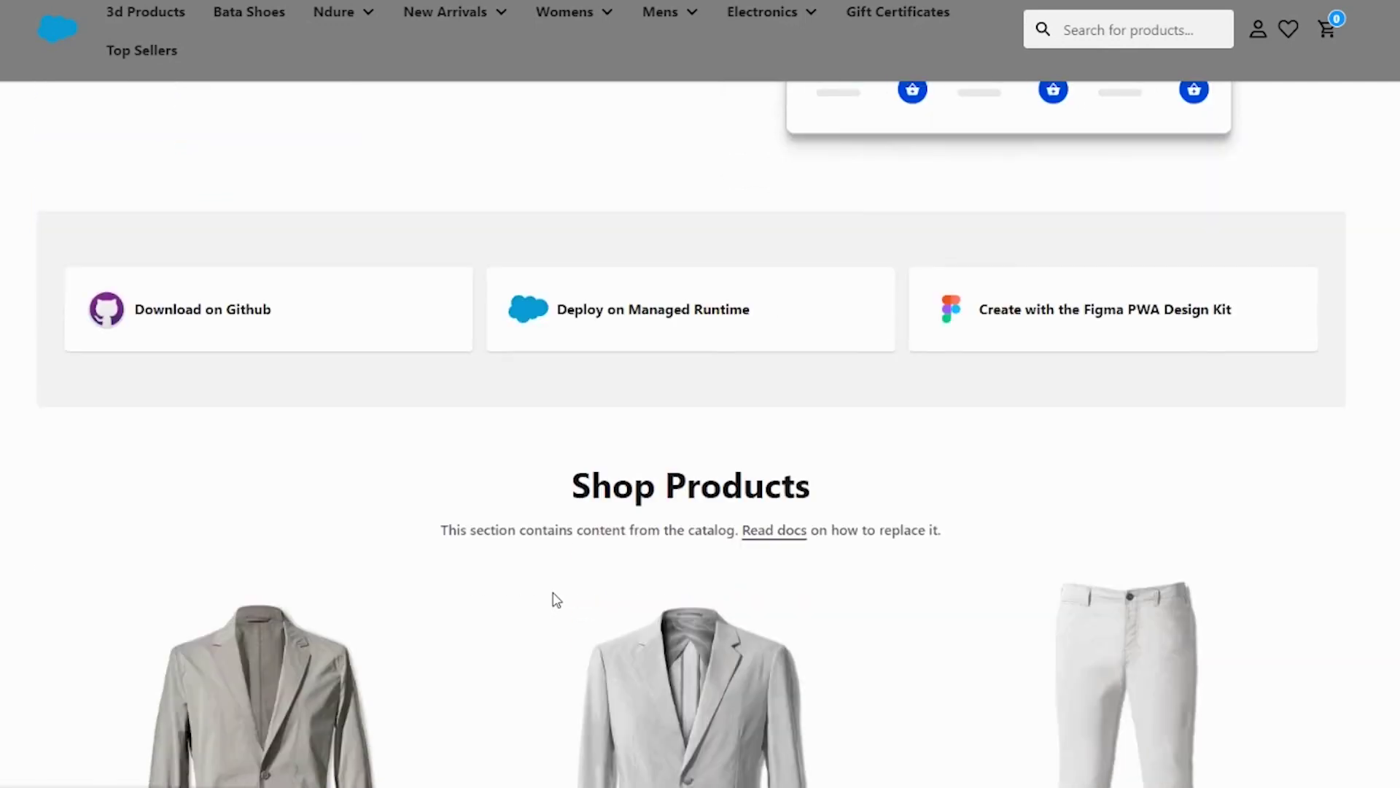
pyautogui.scroll(-2, 551, 600)
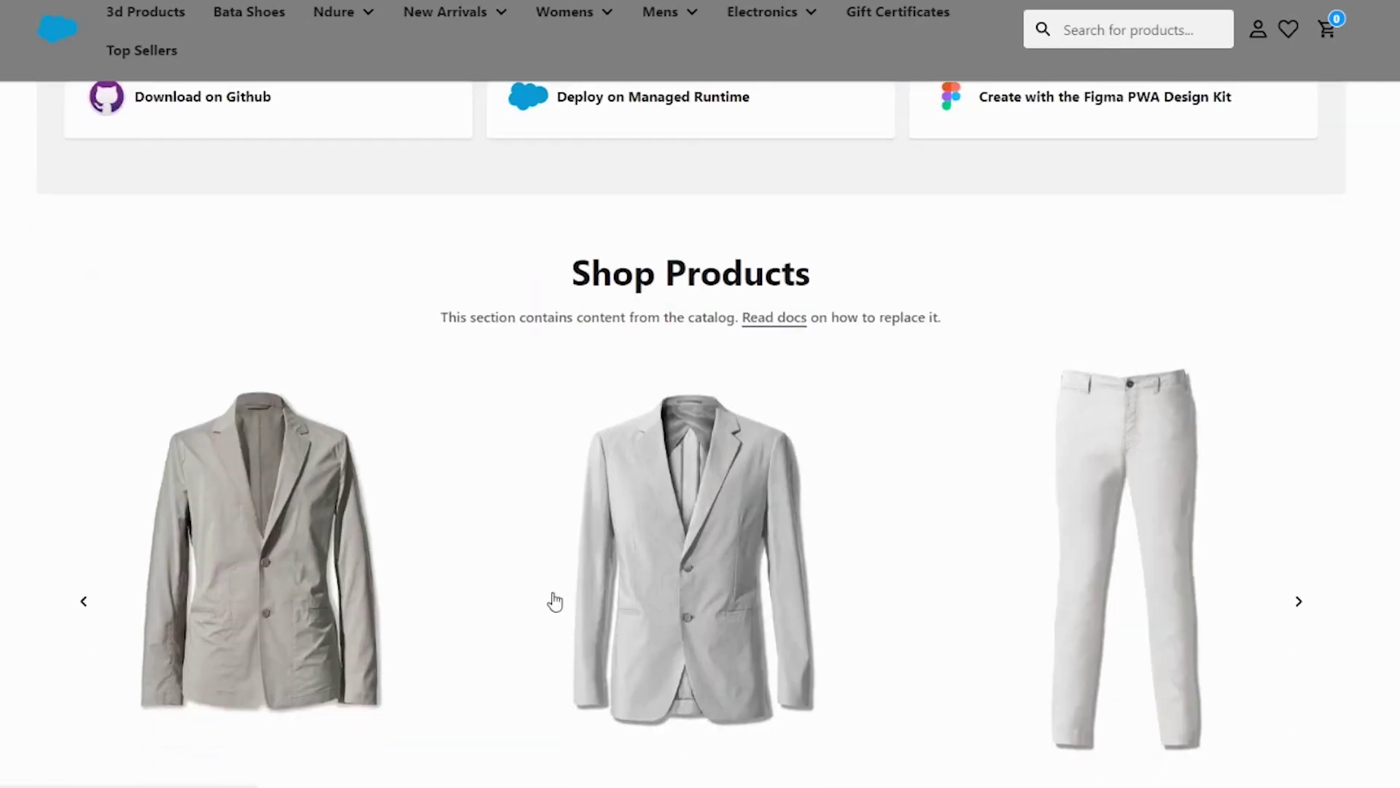
pyautogui.scroll(5, 550, 601)
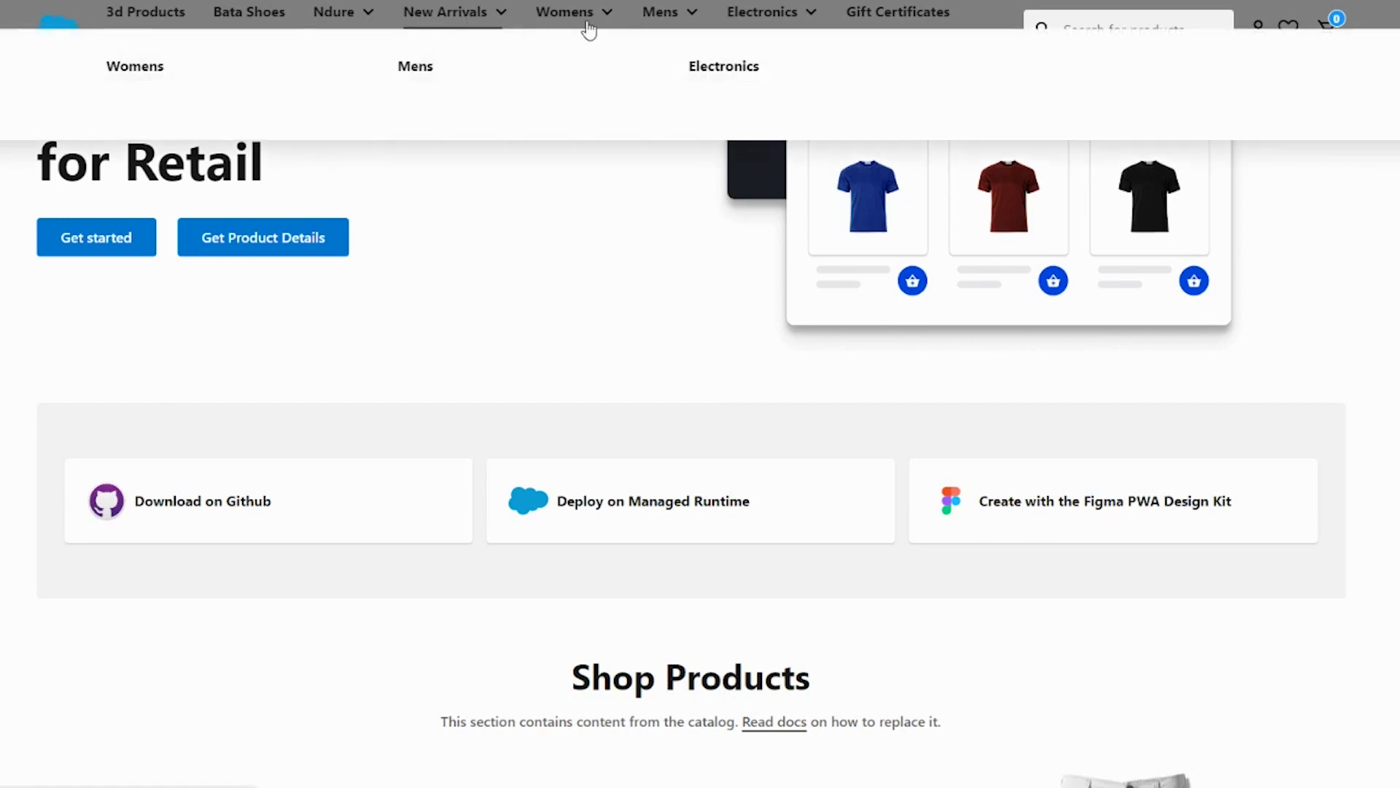
pyautogui.moveTo(584, 28)
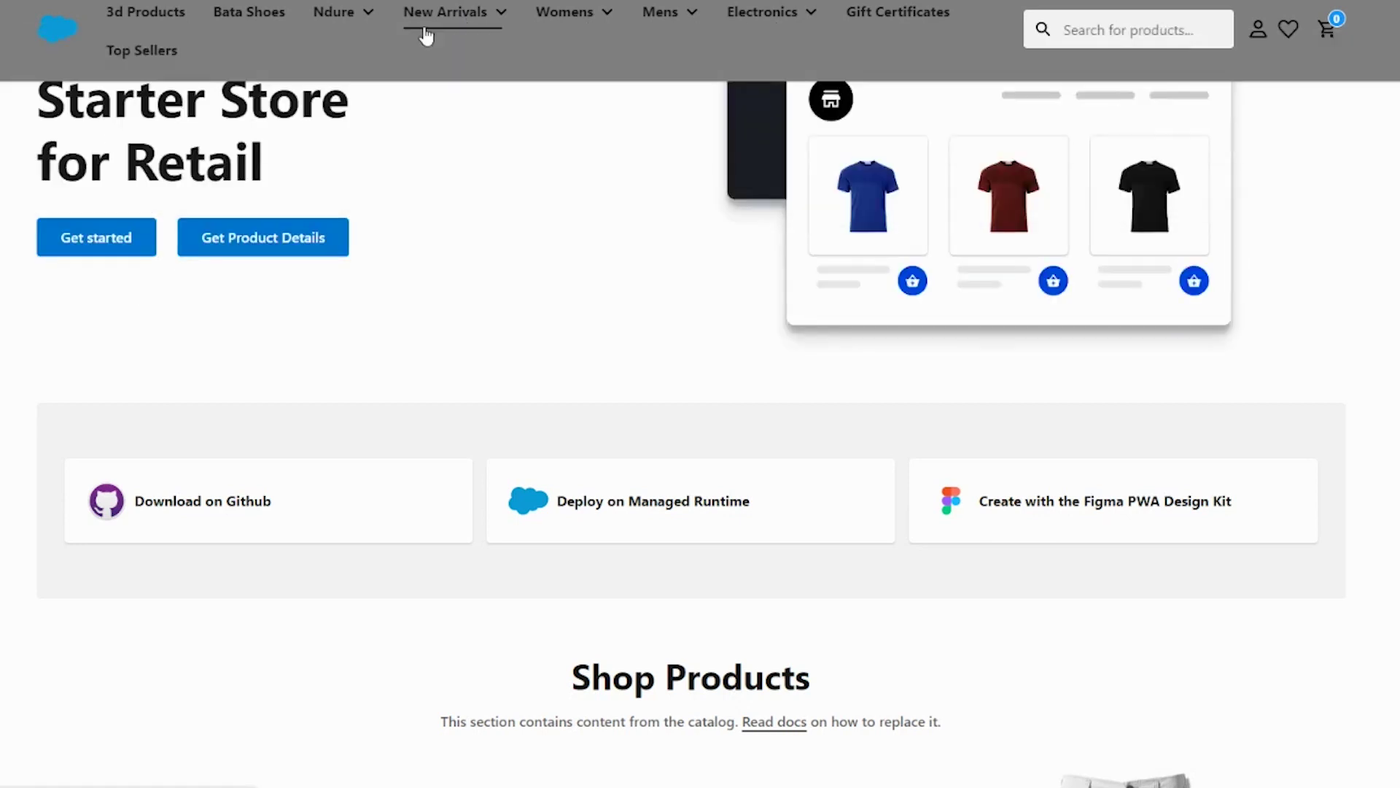
pyautogui.moveTo(431, 31)
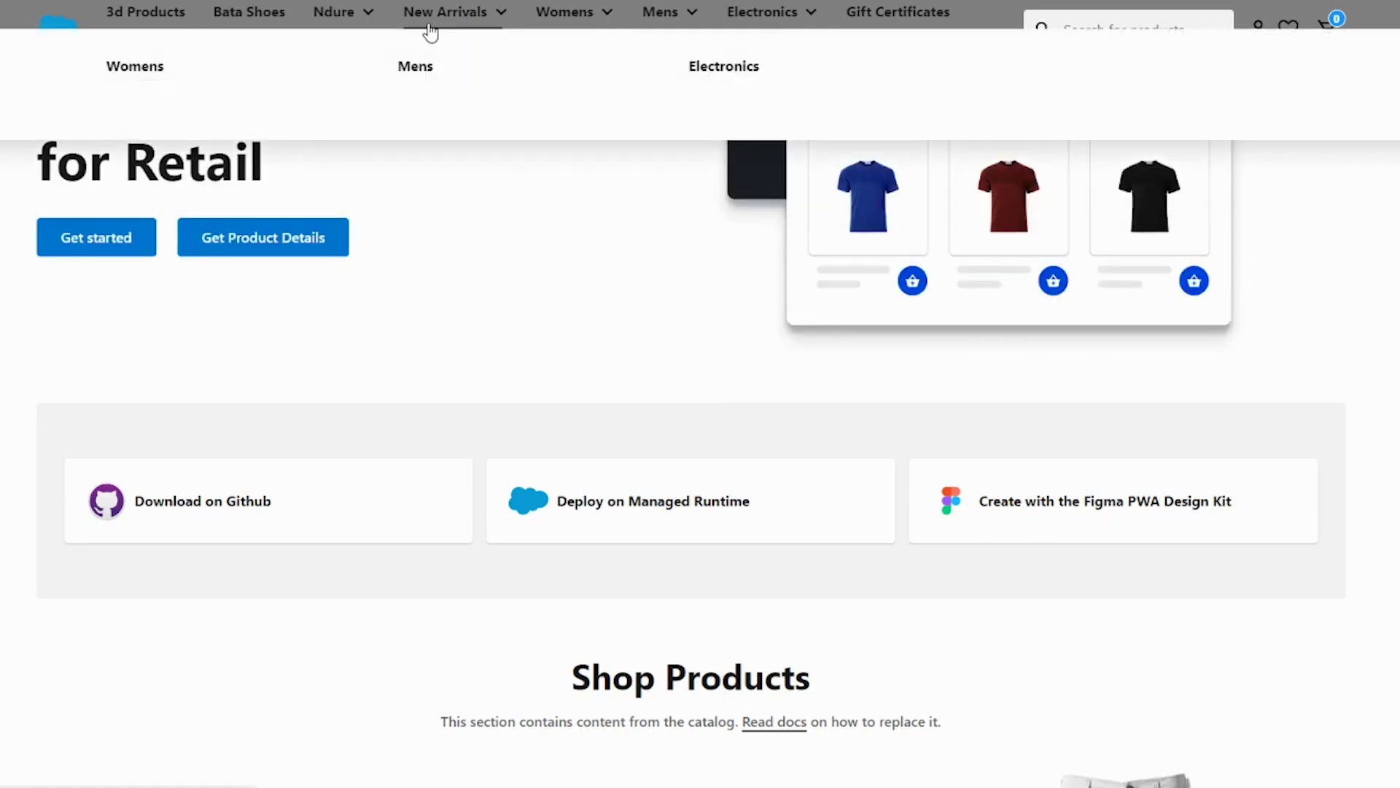
# Step: Open the Mens new arrivals category and browse its products and Color filter
pyautogui.click(419, 70)
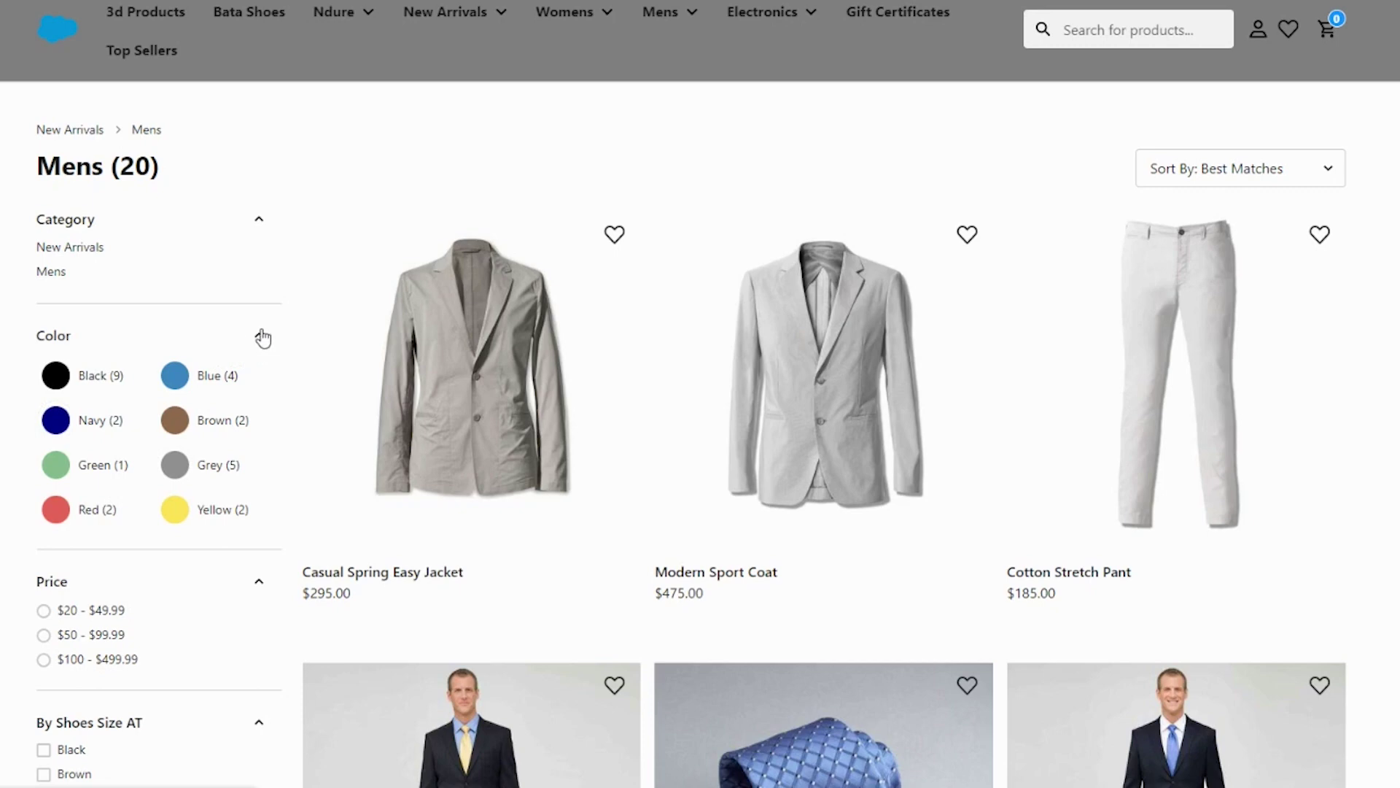
pyautogui.click(260, 336)
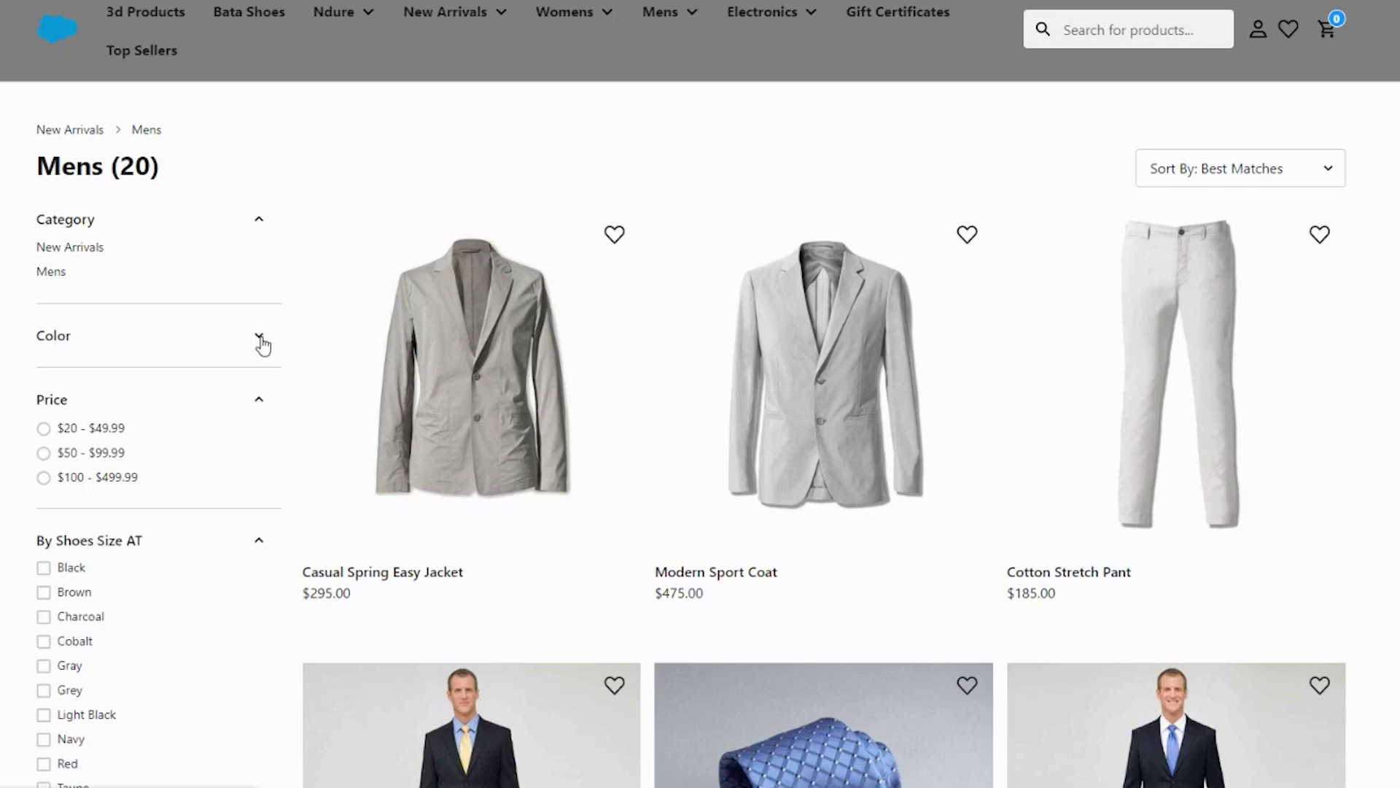
pyautogui.click(260, 337)
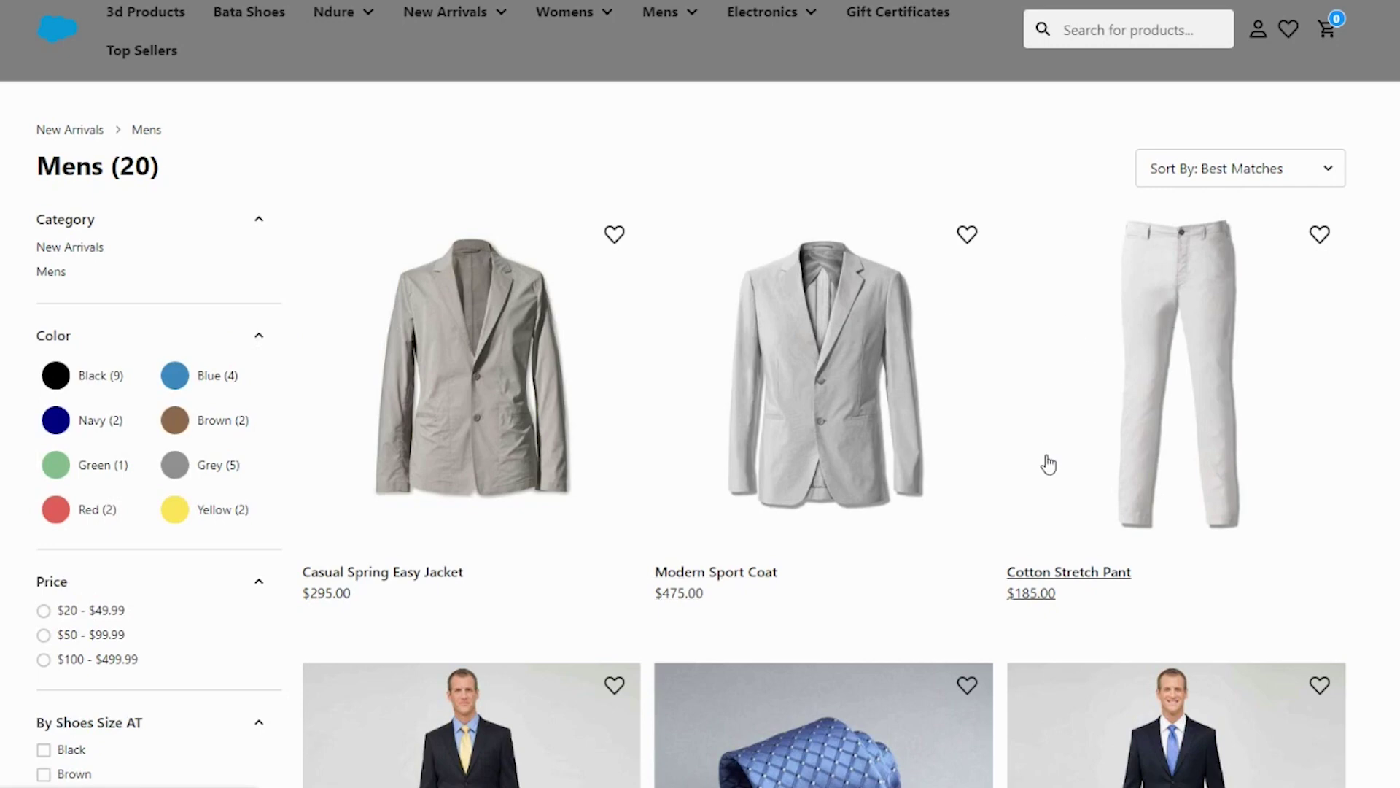
pyautogui.scroll(-3, 1048, 463)
pyautogui.scroll(-2, 792, 529)
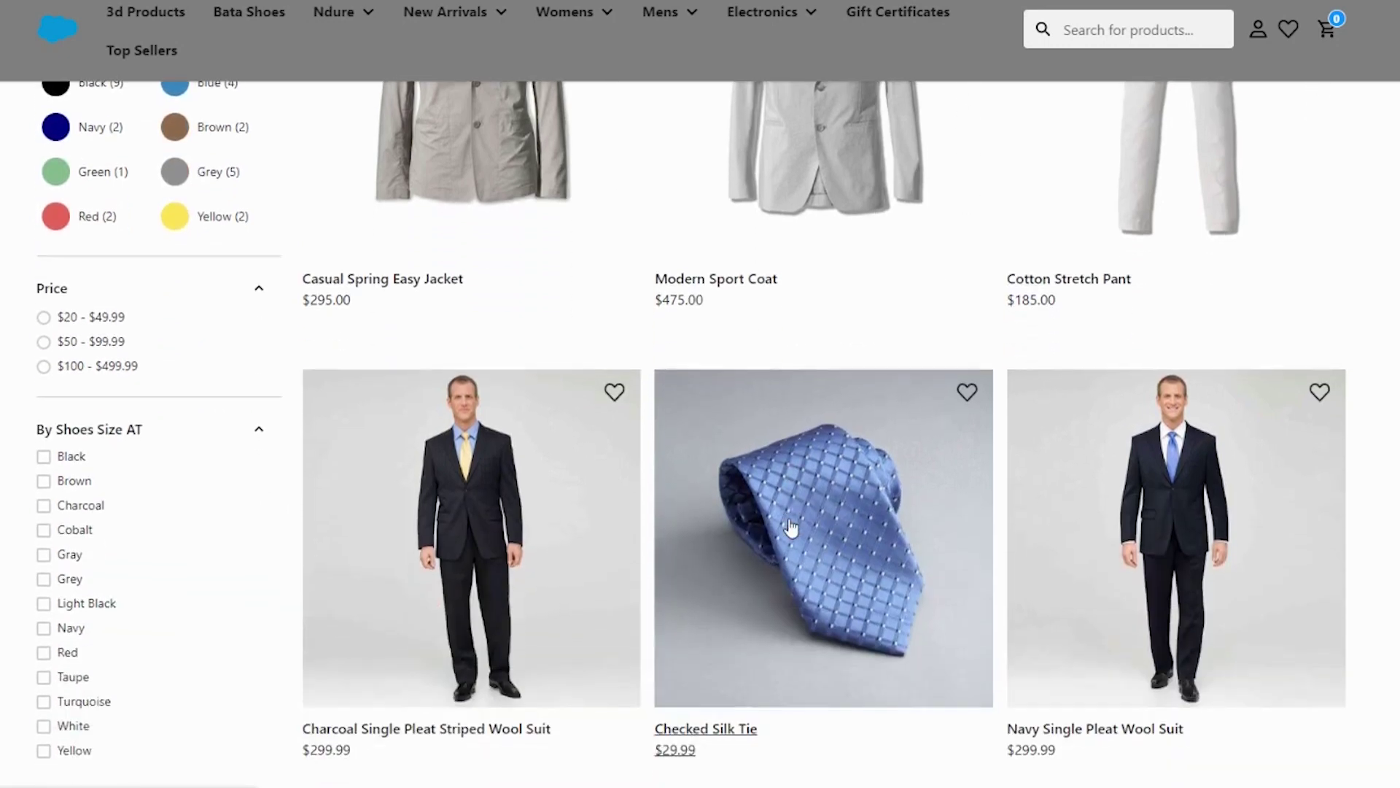
pyautogui.scroll(-10, 784, 459)
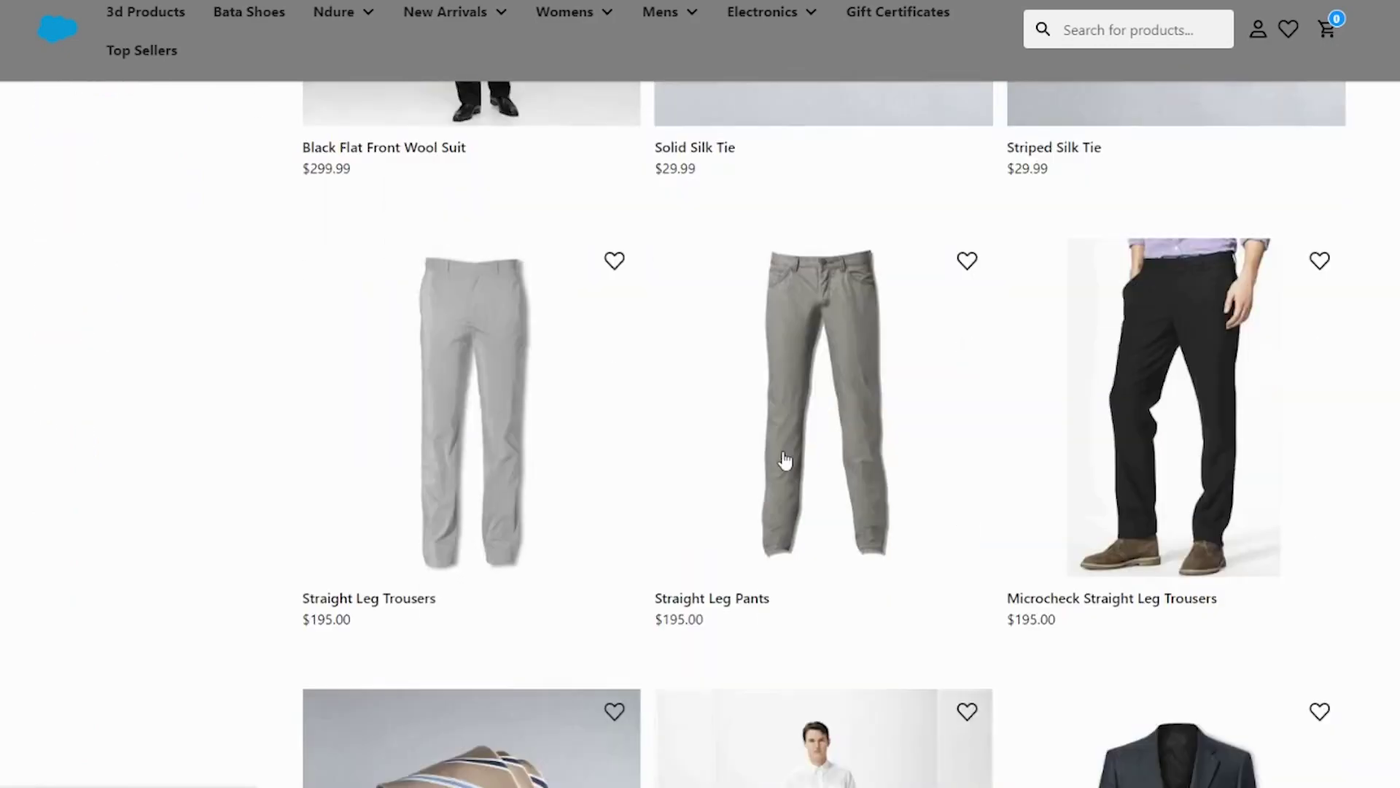
pyautogui.scroll(10, 784, 459)
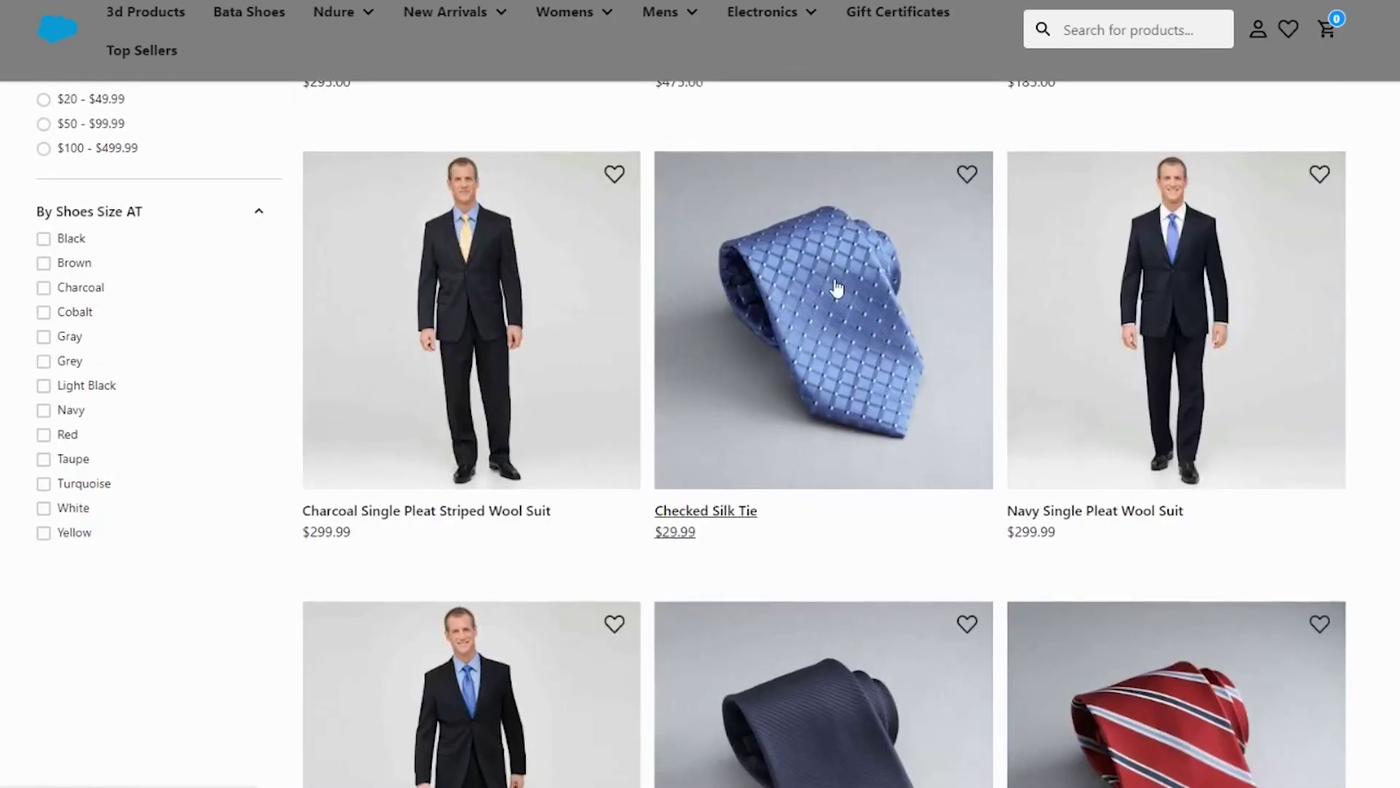
# Step: Open the Checked Silk Tie product page and show the tie's back view
pyautogui.click(805, 328)
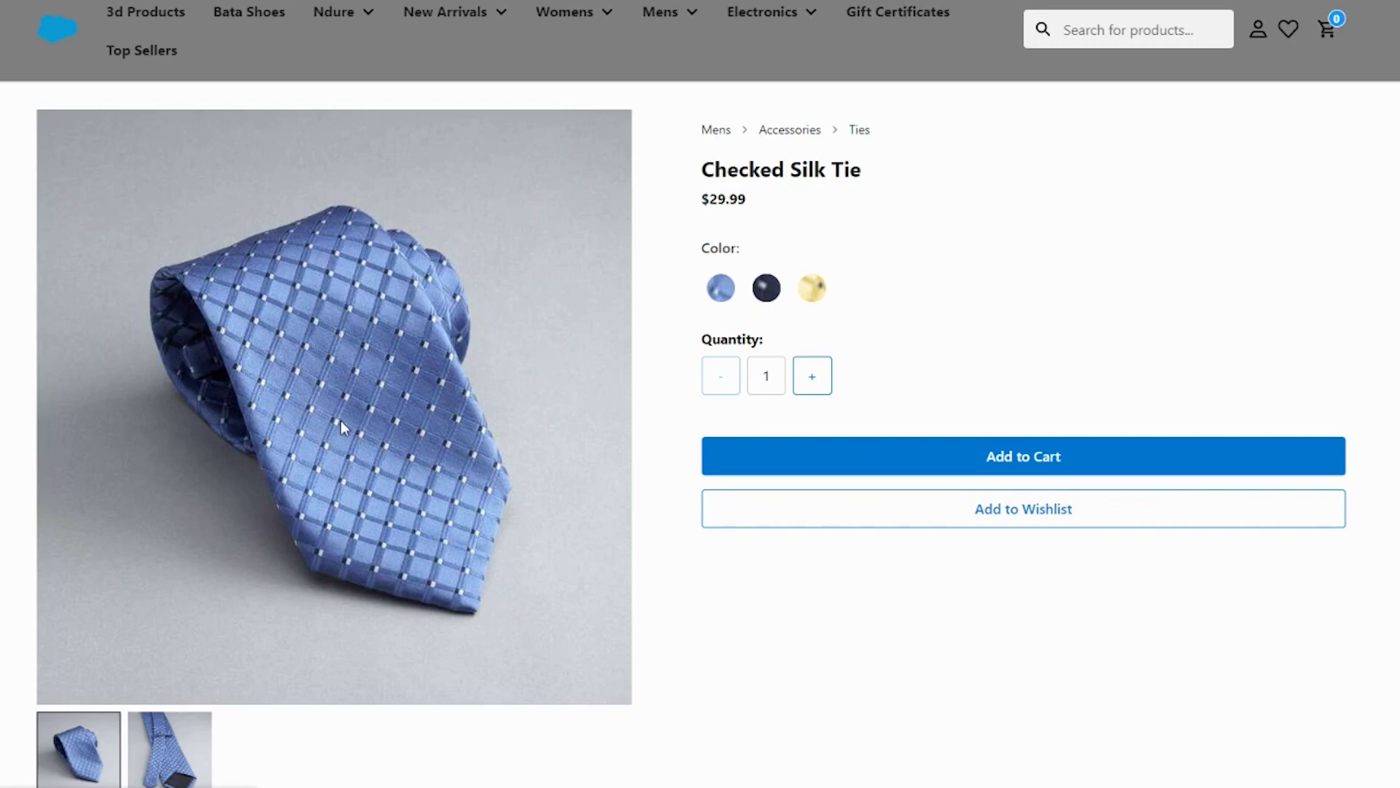
pyautogui.scroll(-1, 341, 427)
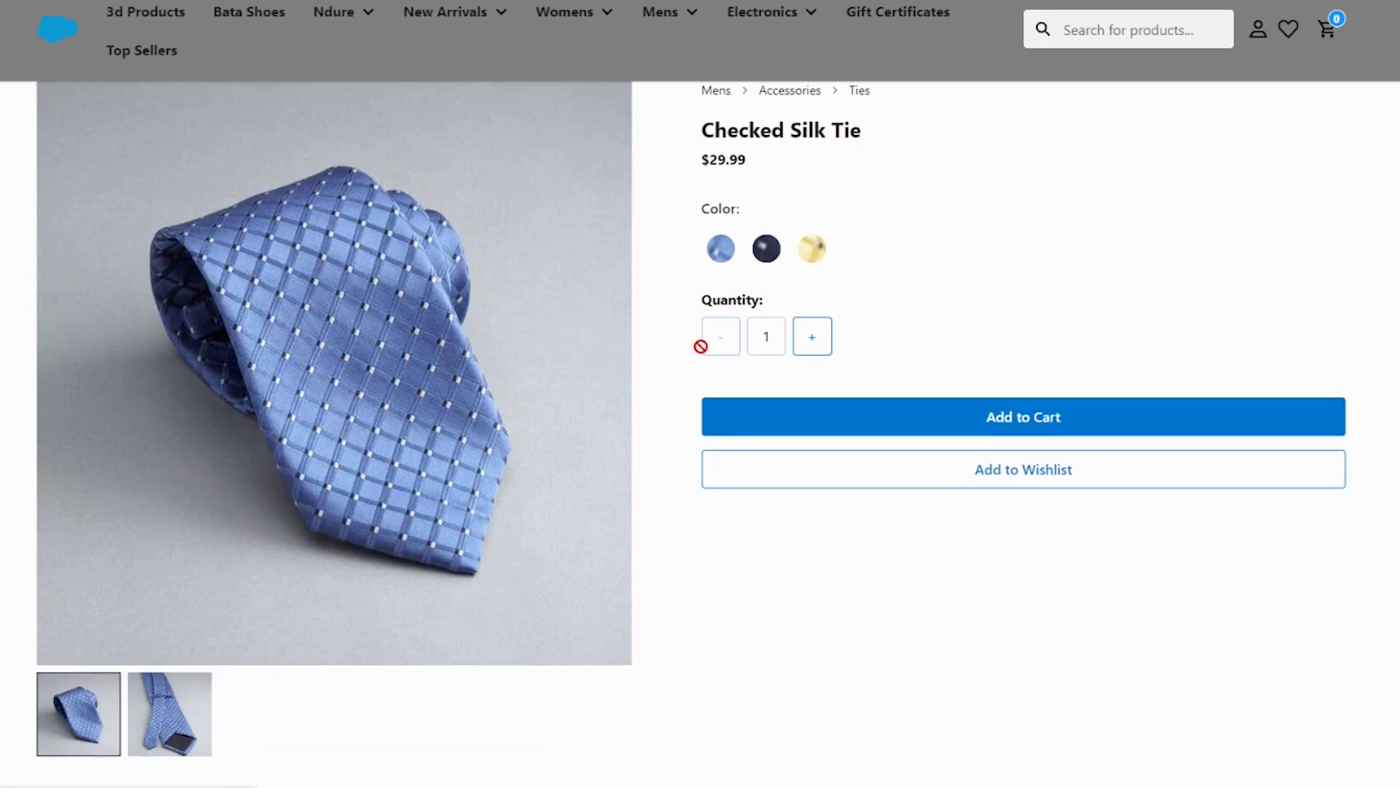
pyautogui.click(148, 739)
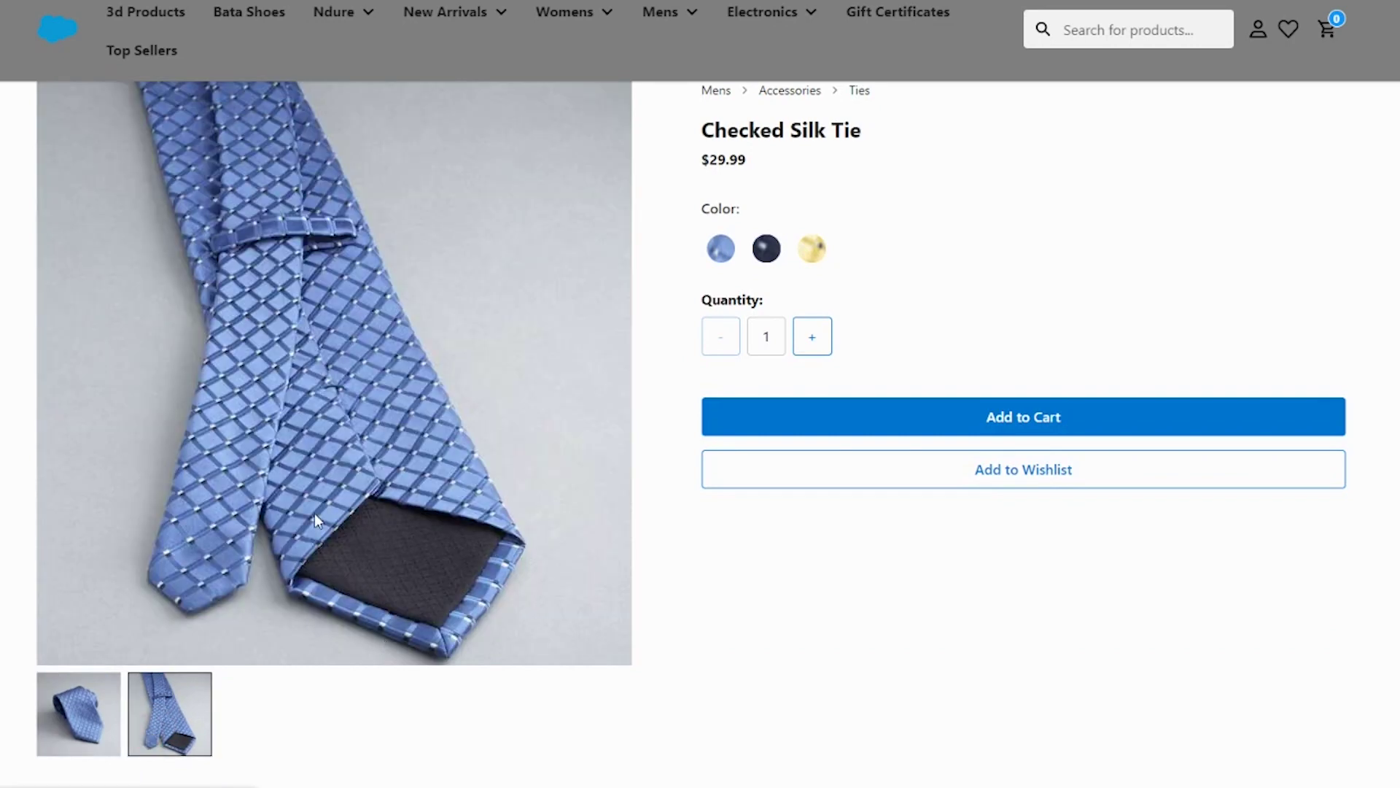
pyautogui.scroll(-1, 316, 519)
pyautogui.scroll(2, 316, 519)
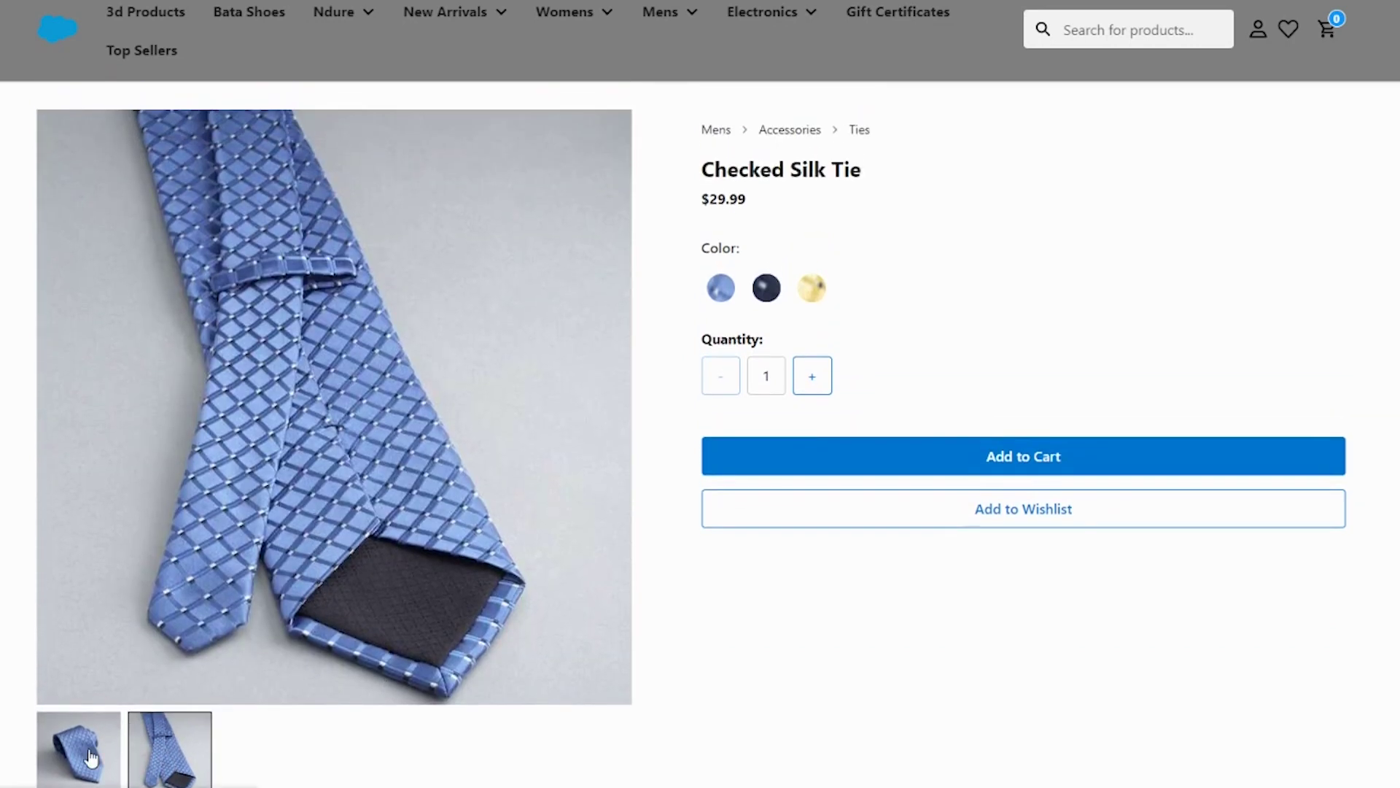
pyautogui.scroll(-6, 363, 618)
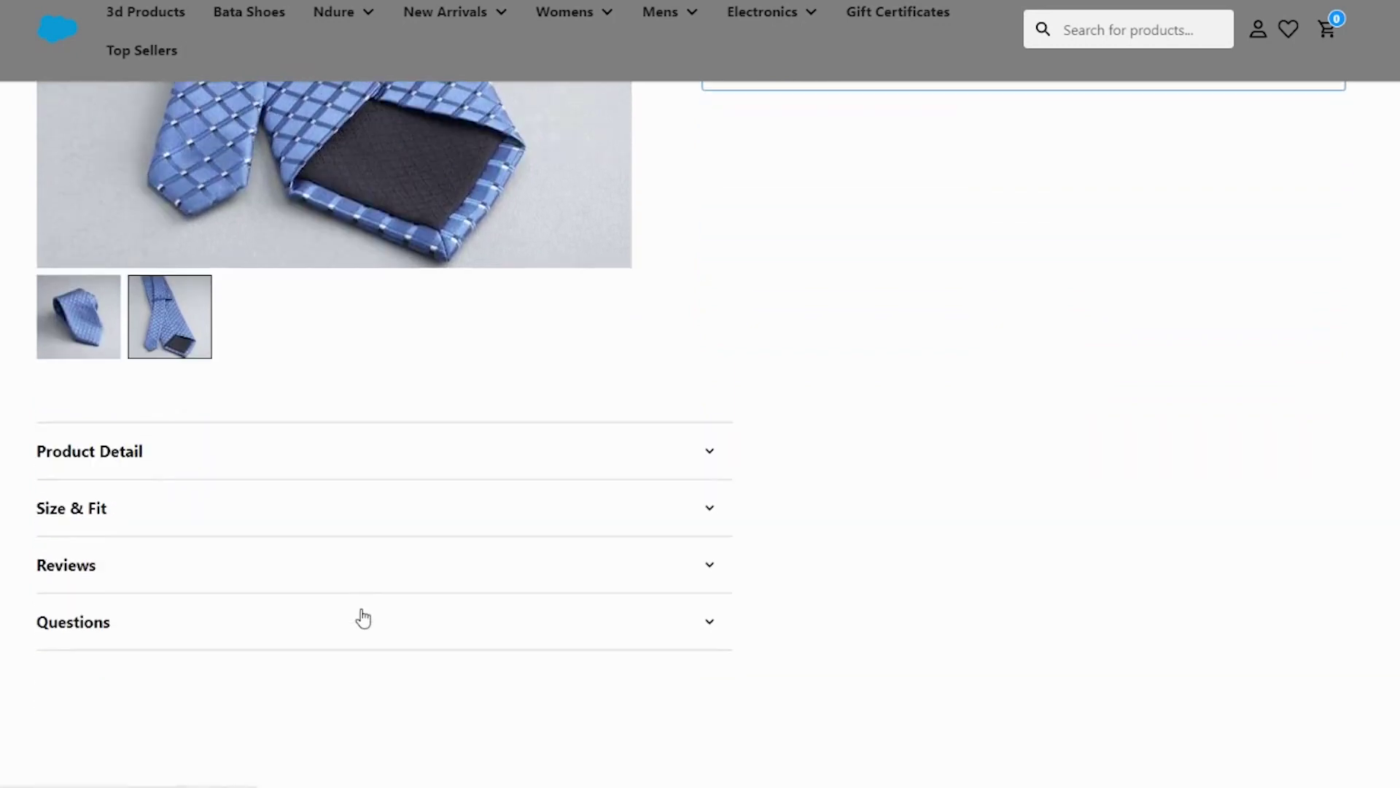
# Step: Expand the Product Detail, Size & Fit and Reviews sections
pyautogui.click(334, 452)
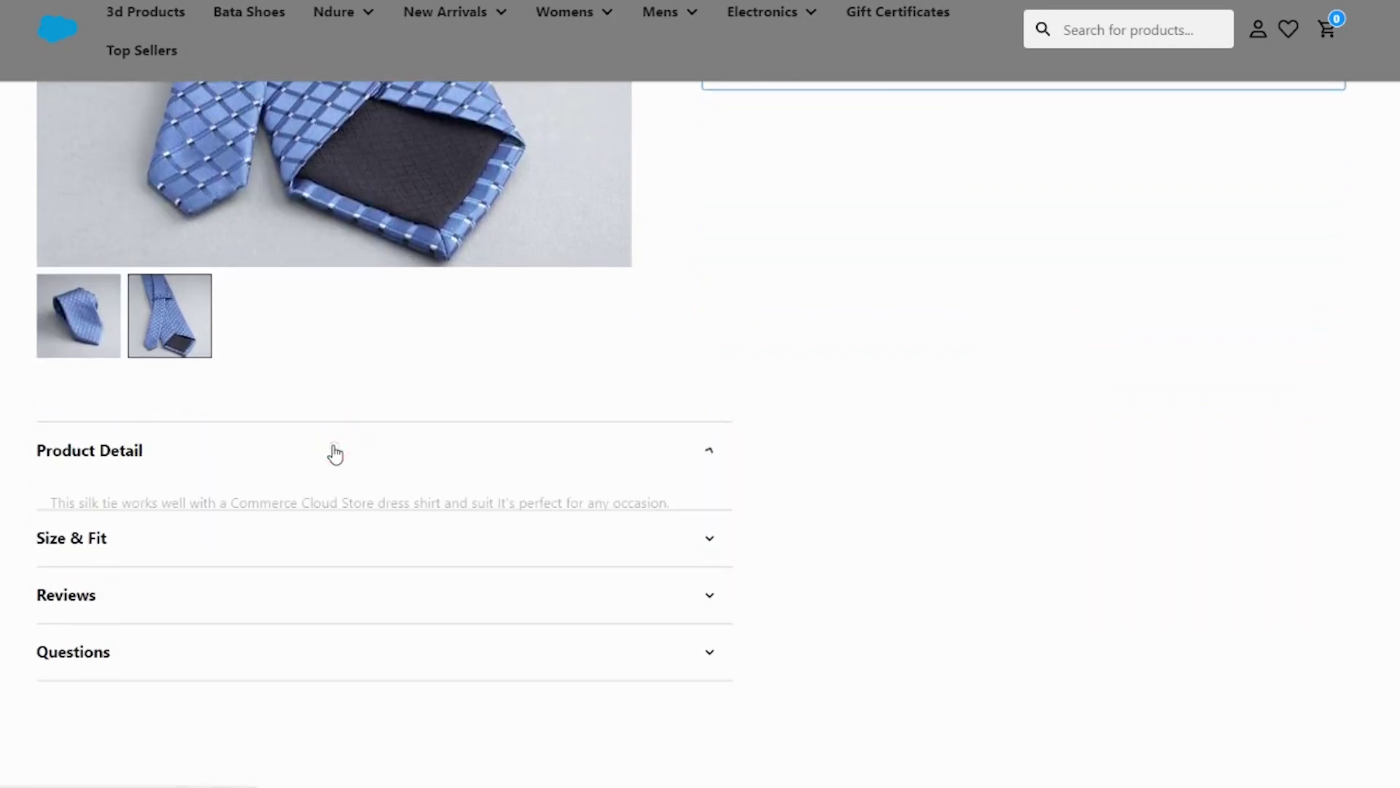
pyautogui.click(290, 571)
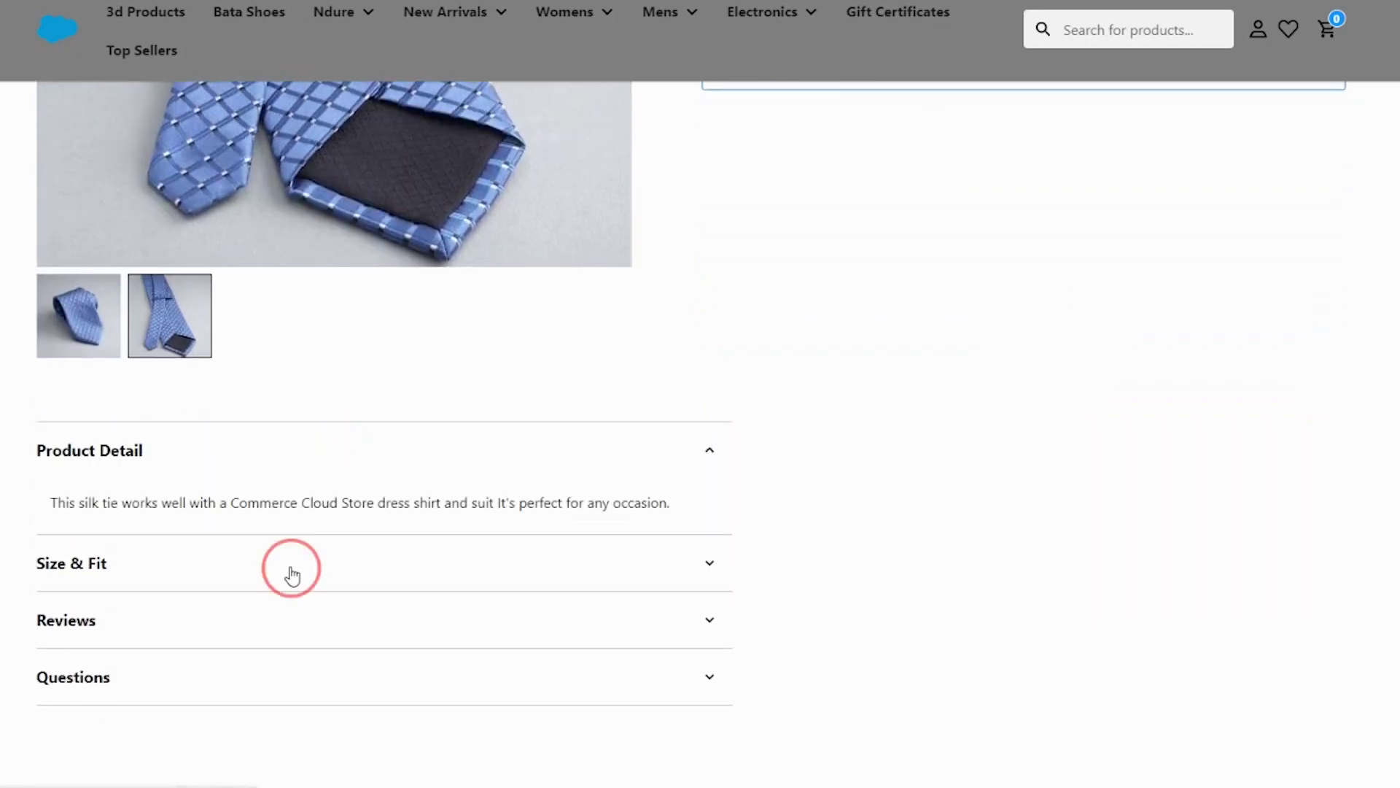
pyautogui.click(338, 682)
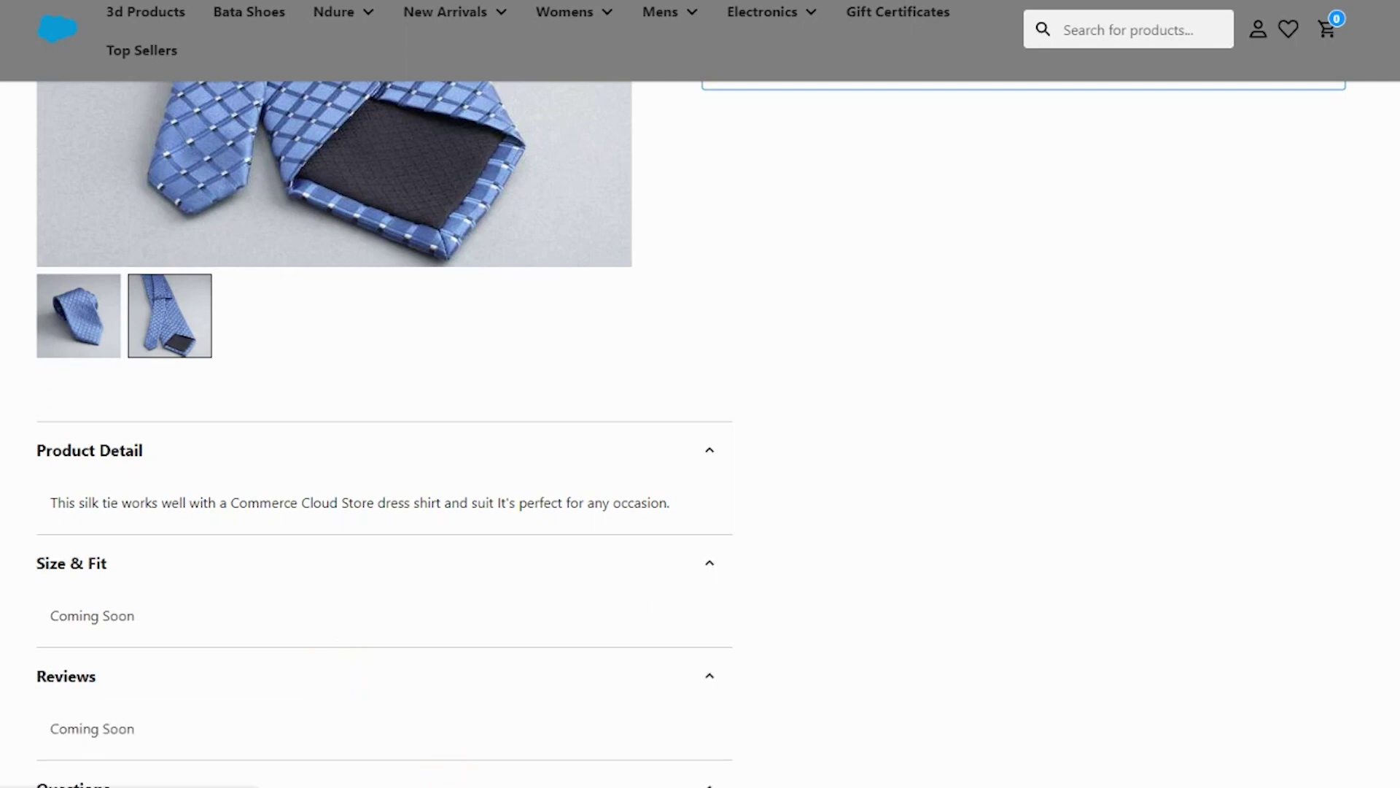
pyautogui.scroll(6, 453, 631)
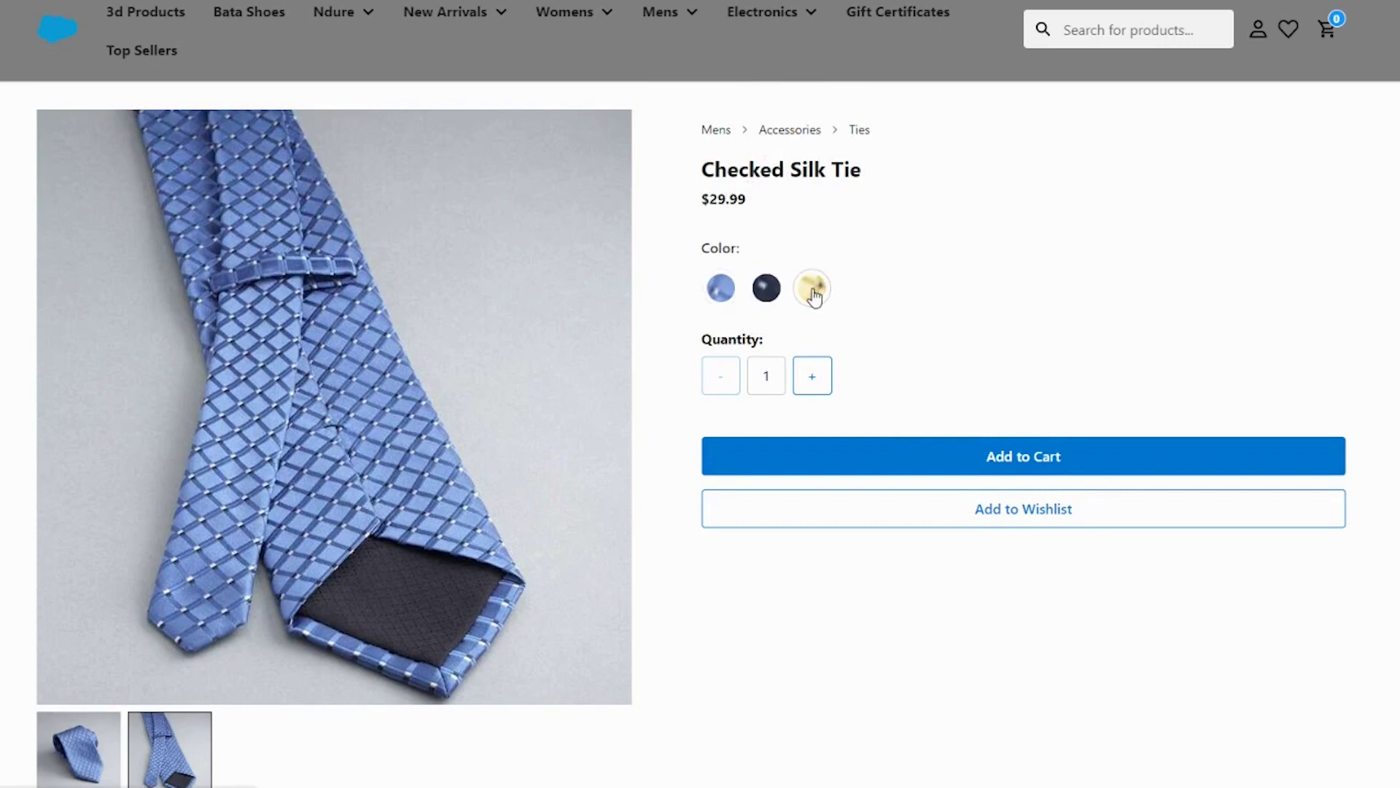
# Step: Add three Navy Checked Silk Ties to the cart for an $89.97 subtotal
pyautogui.click(770, 293)
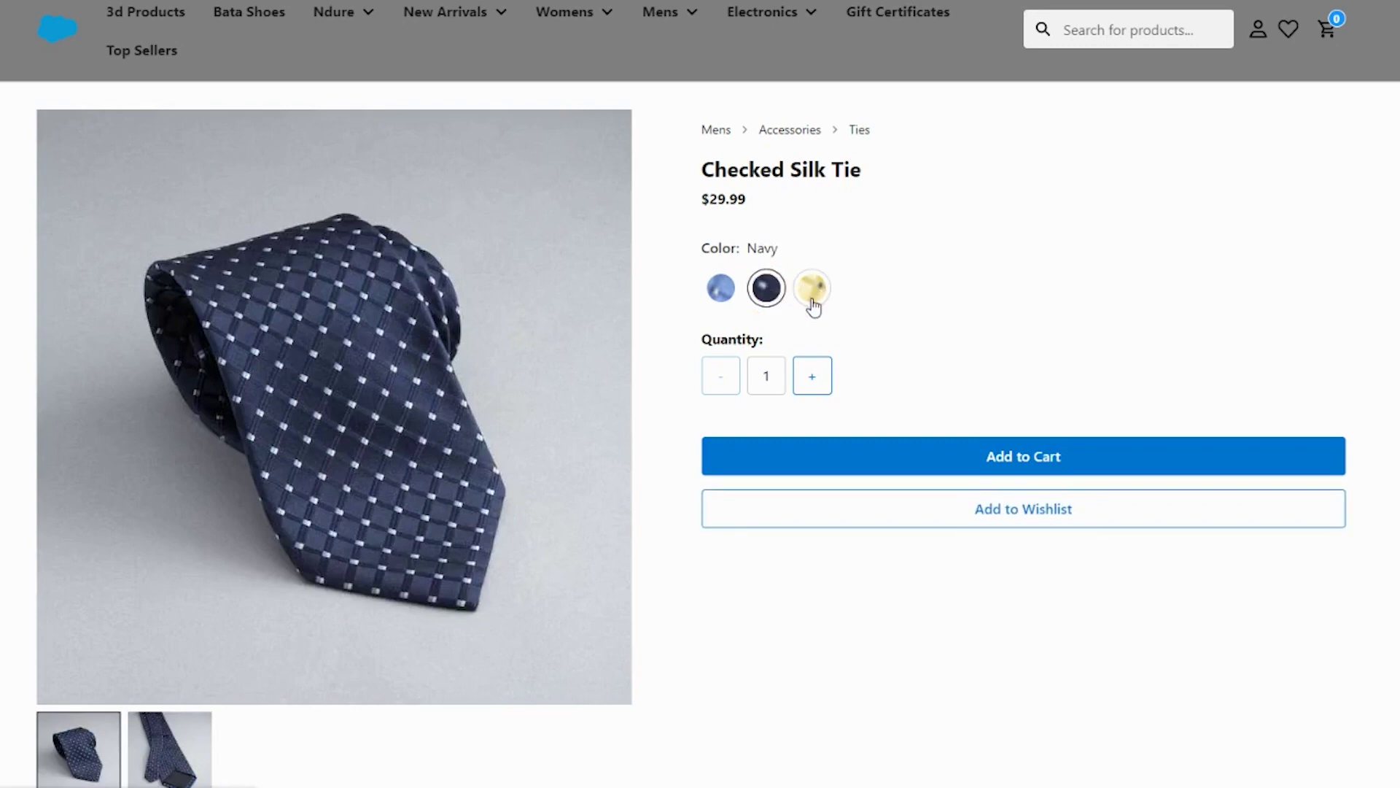
pyautogui.click(804, 388)
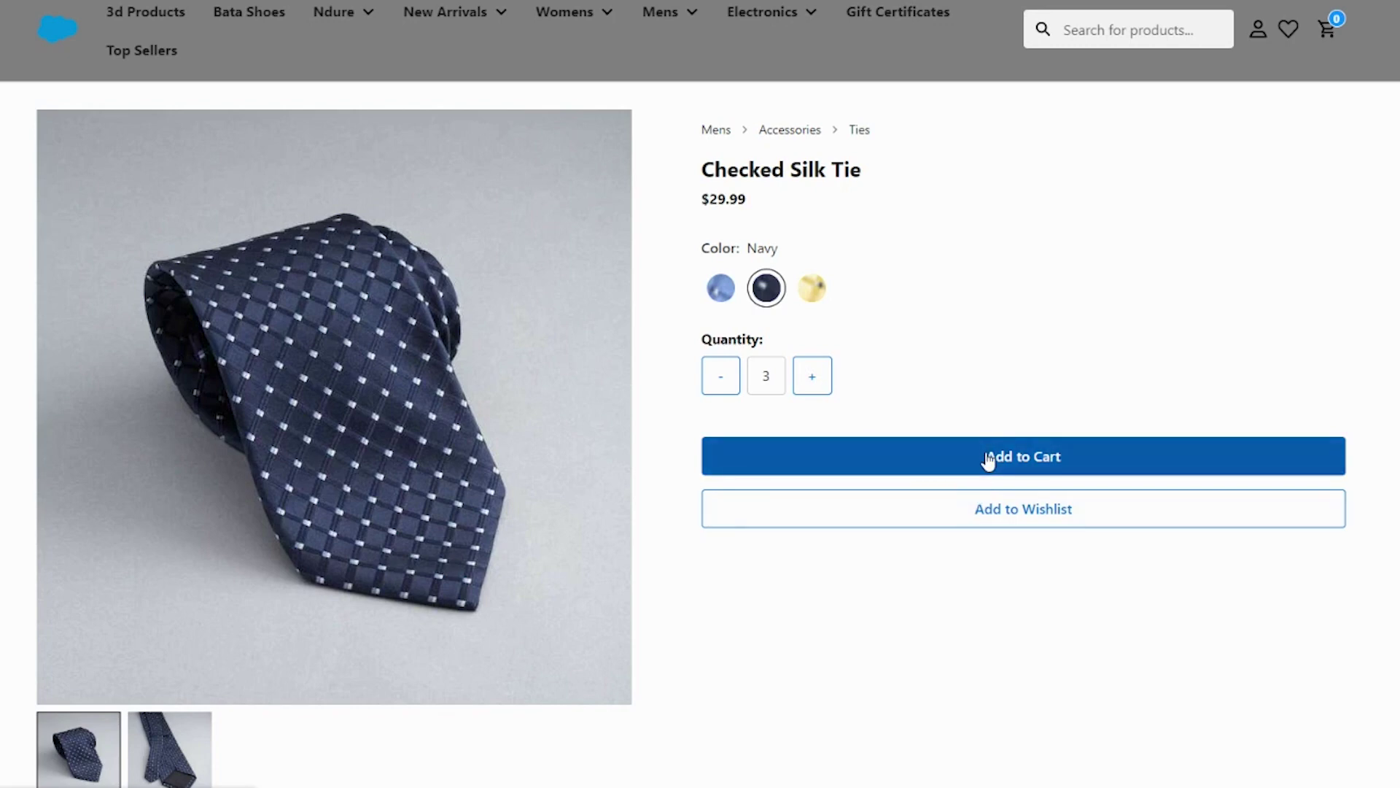
pyautogui.click(989, 459)
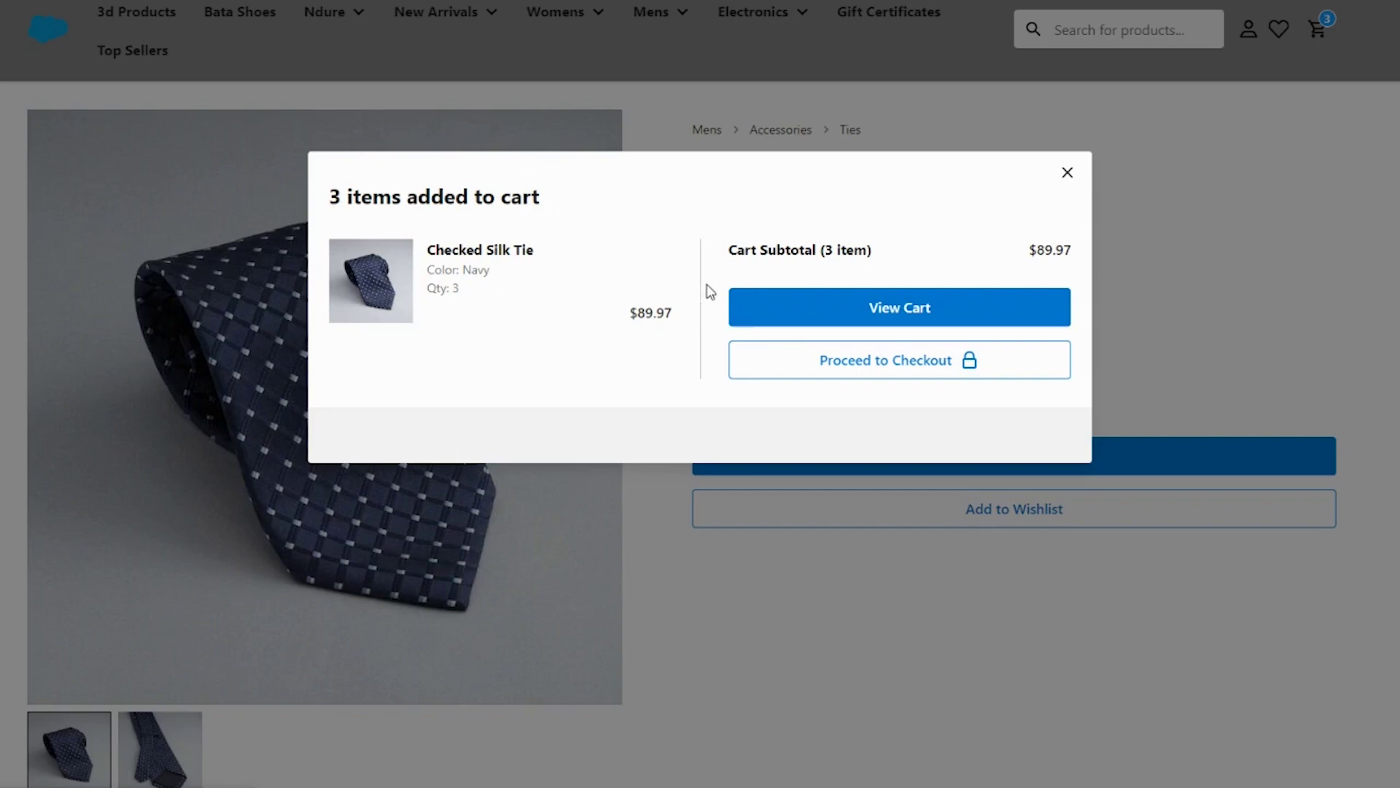
# Step: Proceed to checkout, fill the contact e-mail from autofill, and continue as a guest
pyautogui.click(903, 368)
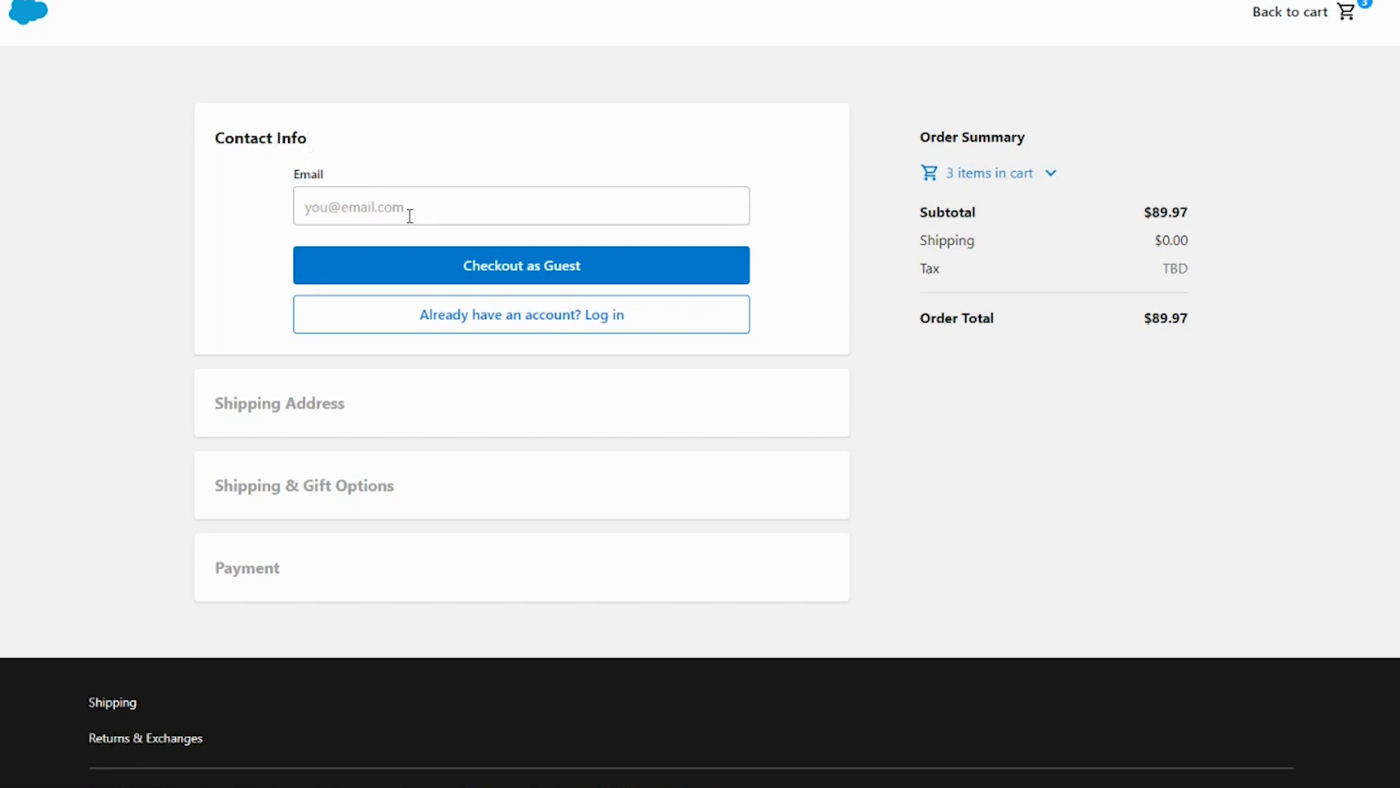
pyautogui.click(409, 213)
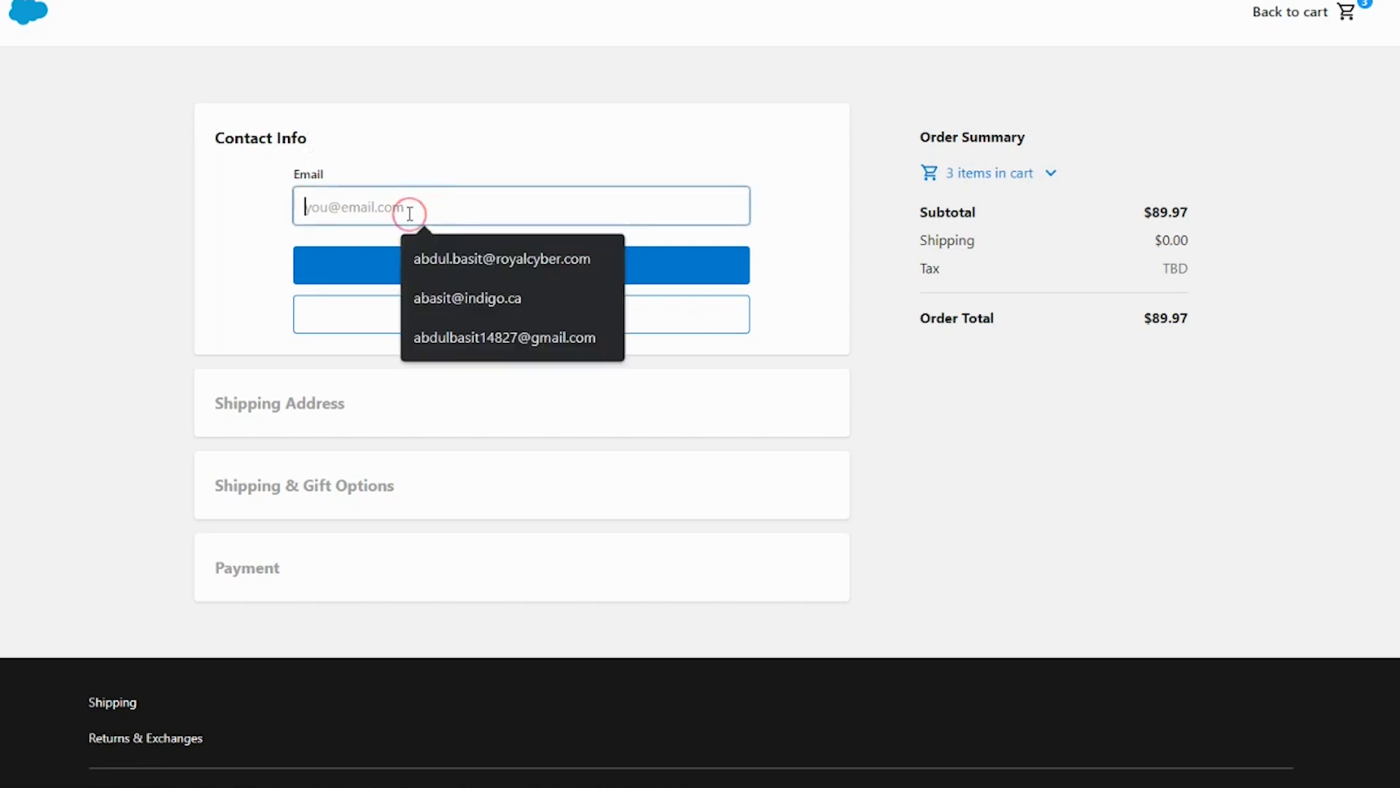
pyautogui.click(419, 248)
pyautogui.click(411, 268)
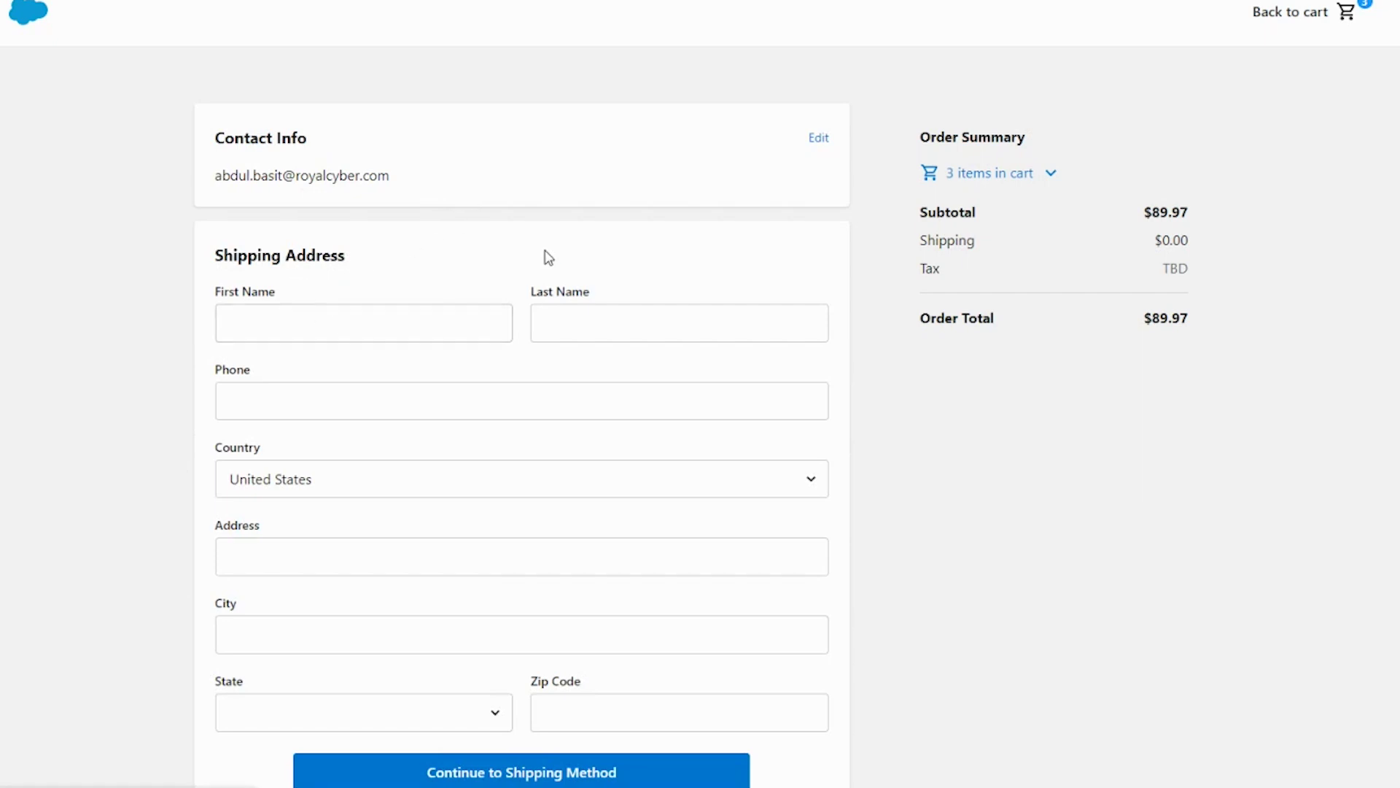
# Step: Fill the customer's first name, last name and phone number from saved suggestions
pyautogui.click(461, 308)
pyautogui.click(370, 363)
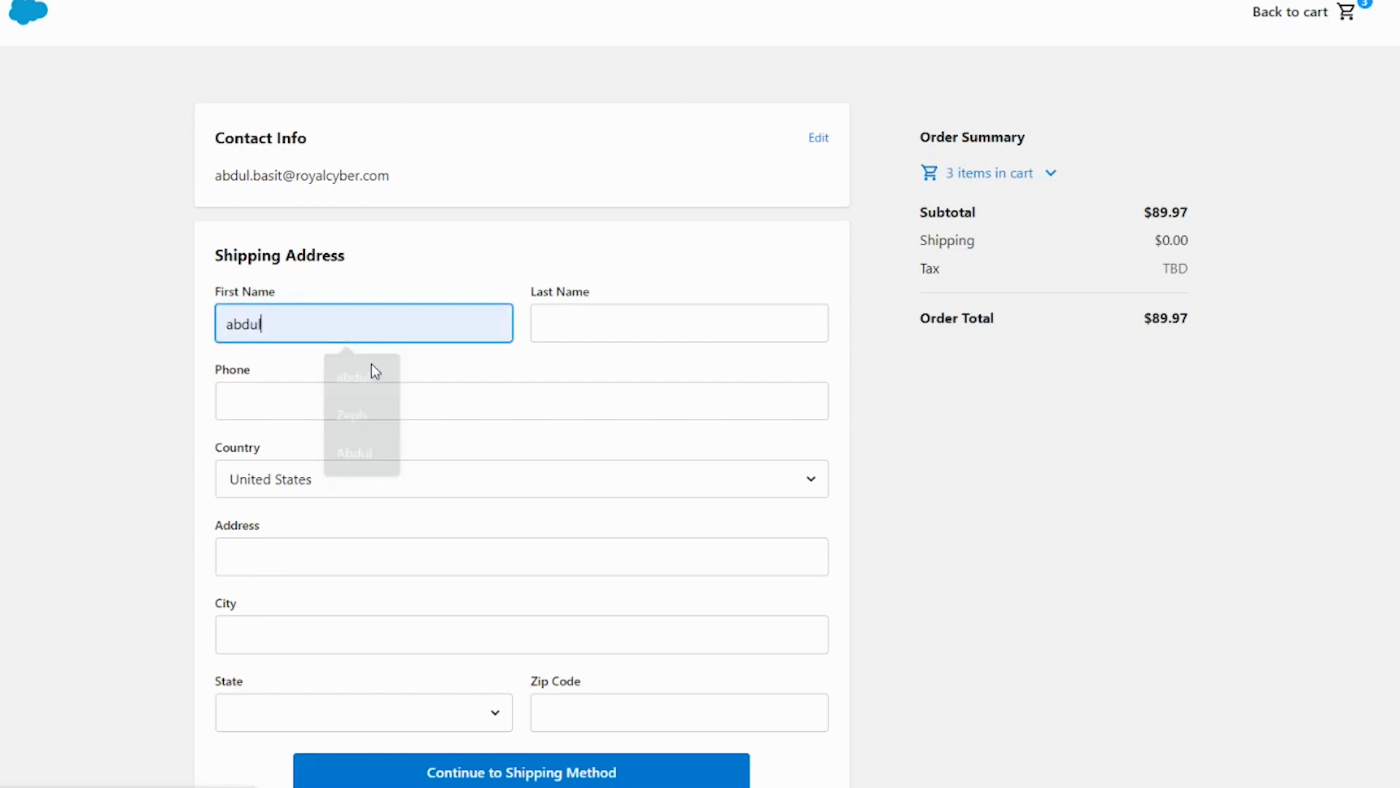
pyautogui.click(683, 322)
pyautogui.click(676, 364)
pyautogui.click(608, 400)
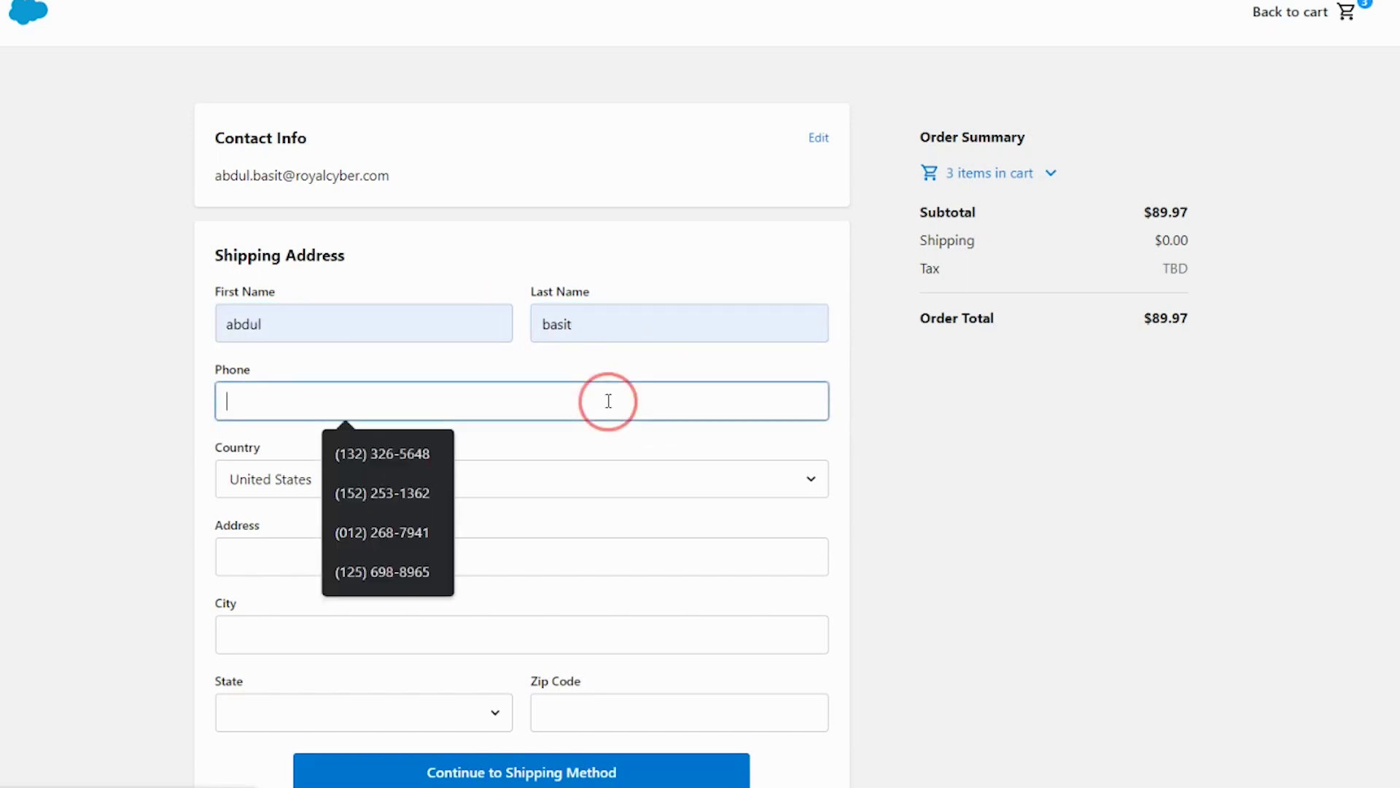
pyautogui.write('33')
pyautogui.press('BackSpace')
pyautogui.press('BackSpace')
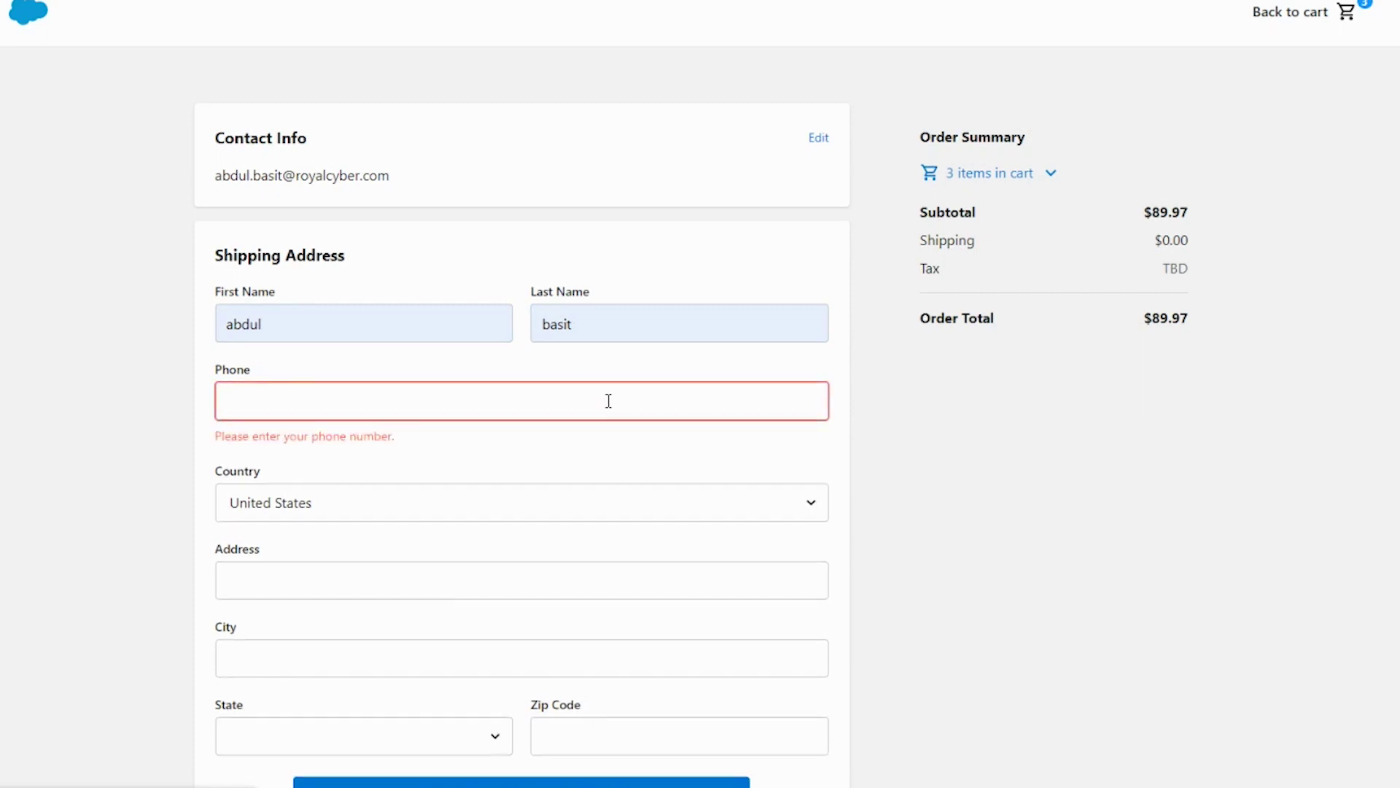
pyautogui.click(608, 401)
pyautogui.click(397, 456)
# Step: Set the country to Canada and fill the street address and city from suggestions
pyautogui.click(400, 485)
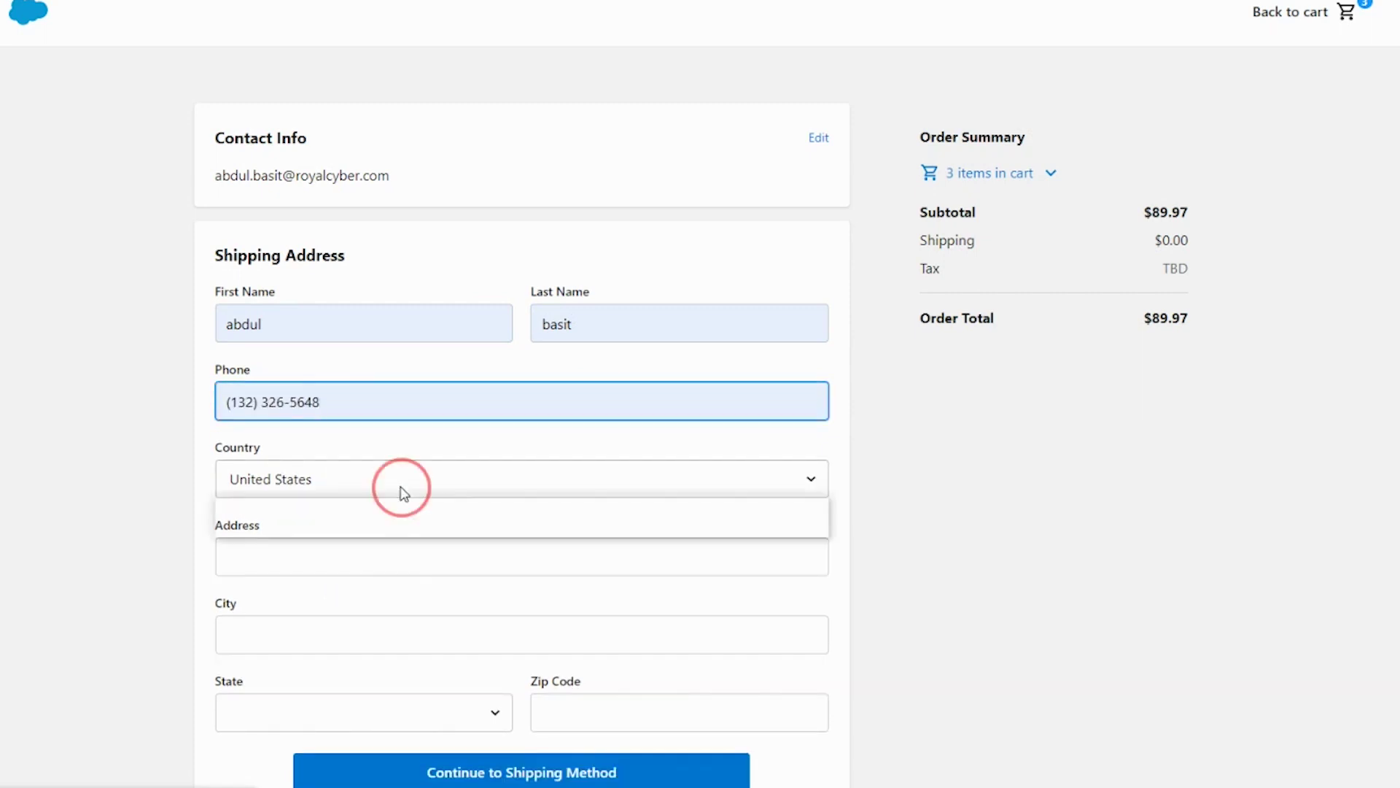
pyautogui.click(369, 508)
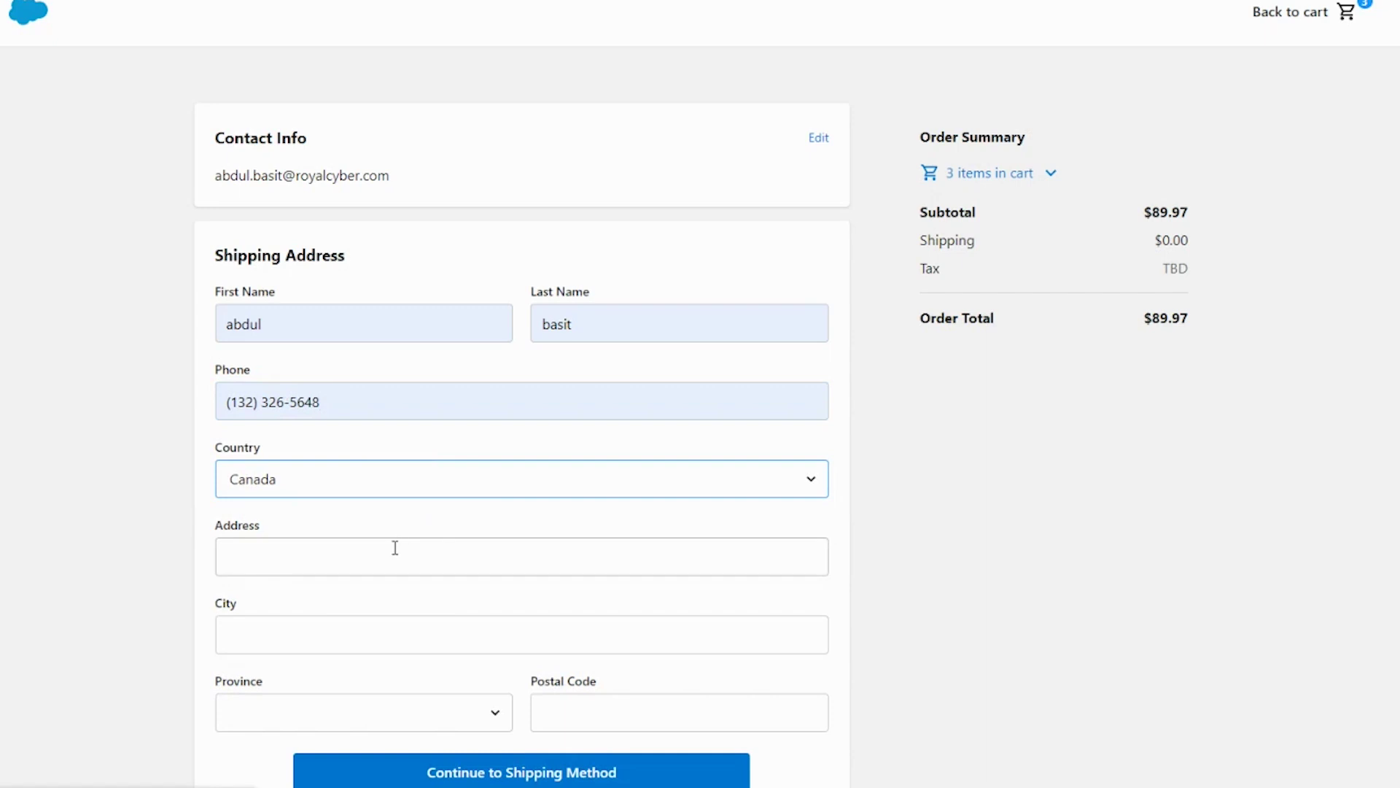
pyautogui.click(394, 547)
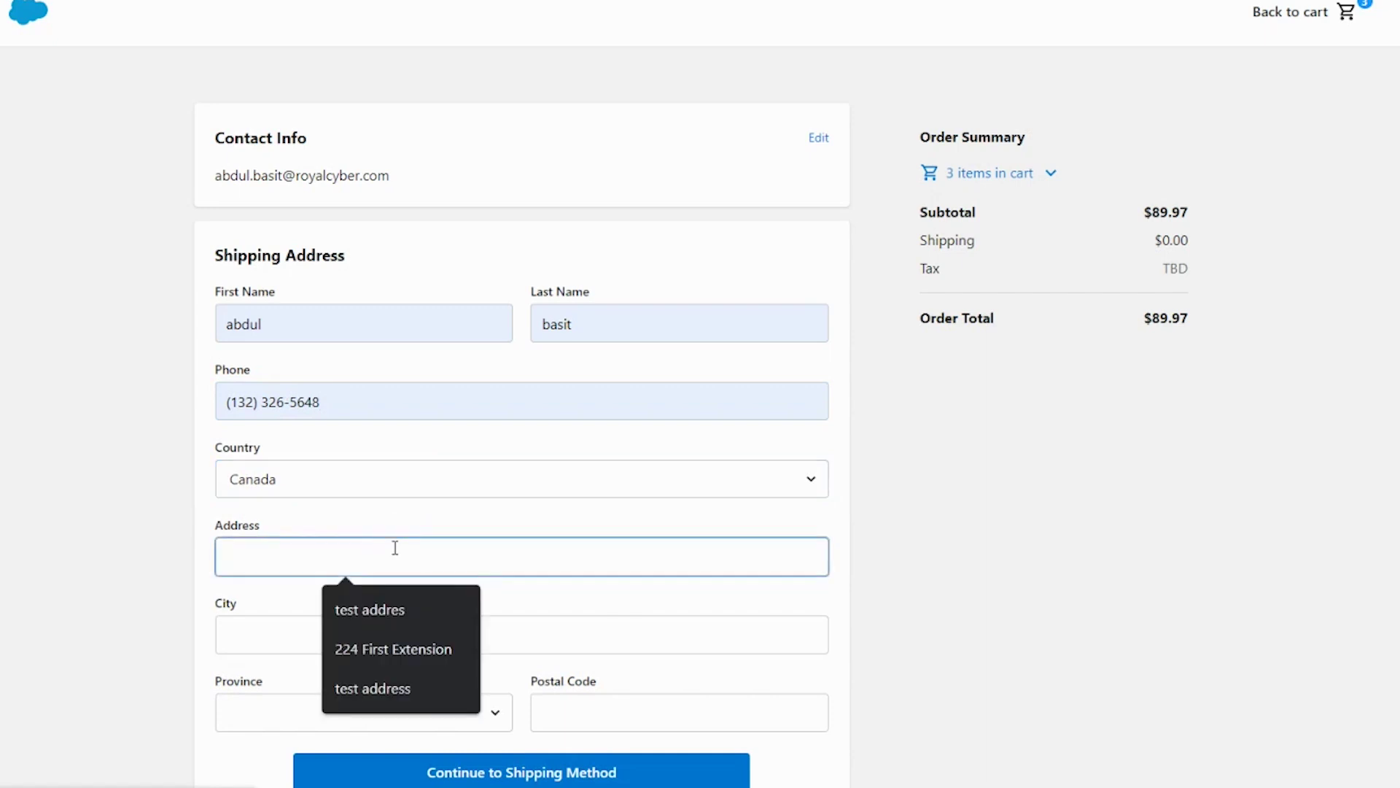
pyautogui.write('test')
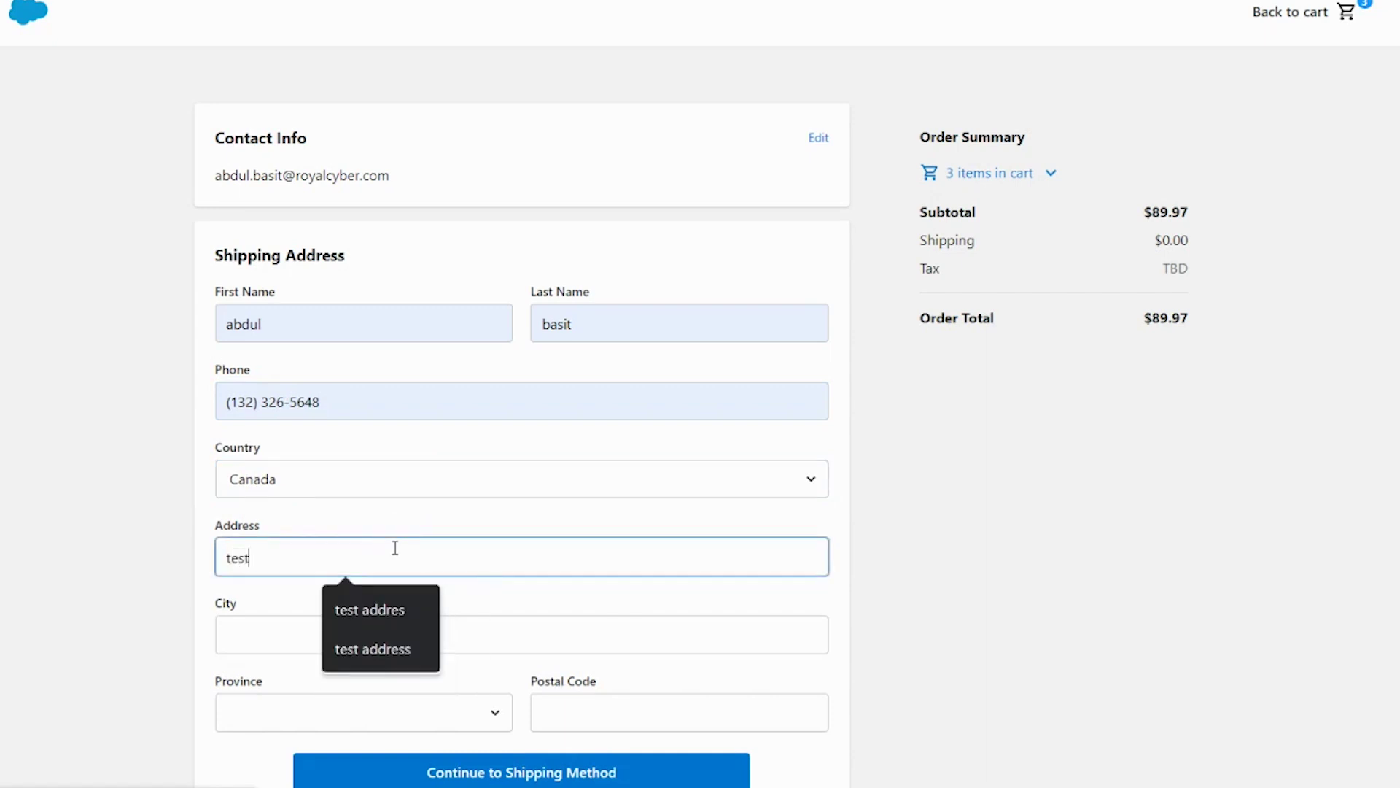
pyautogui.press('Down')
pyautogui.press('Return')
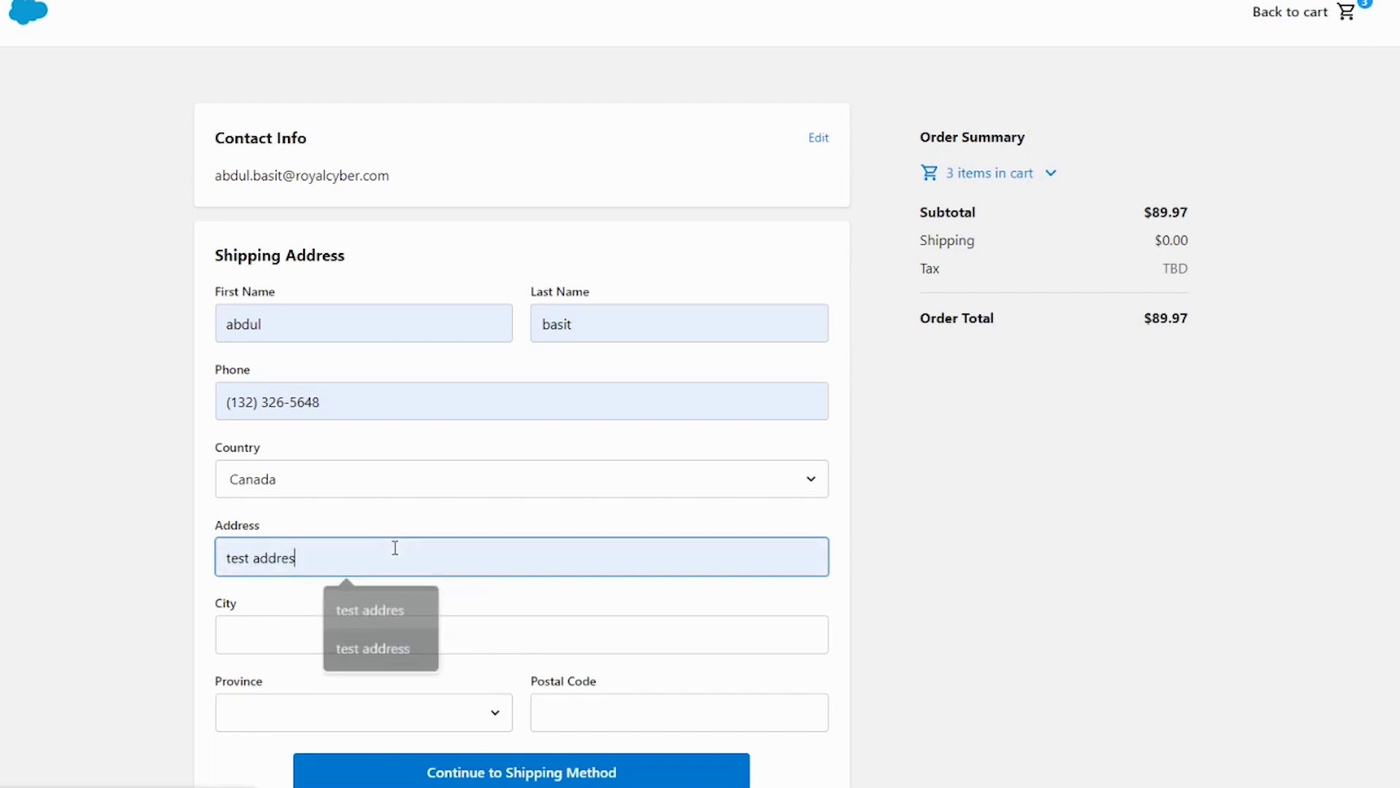
pyautogui.write('s')
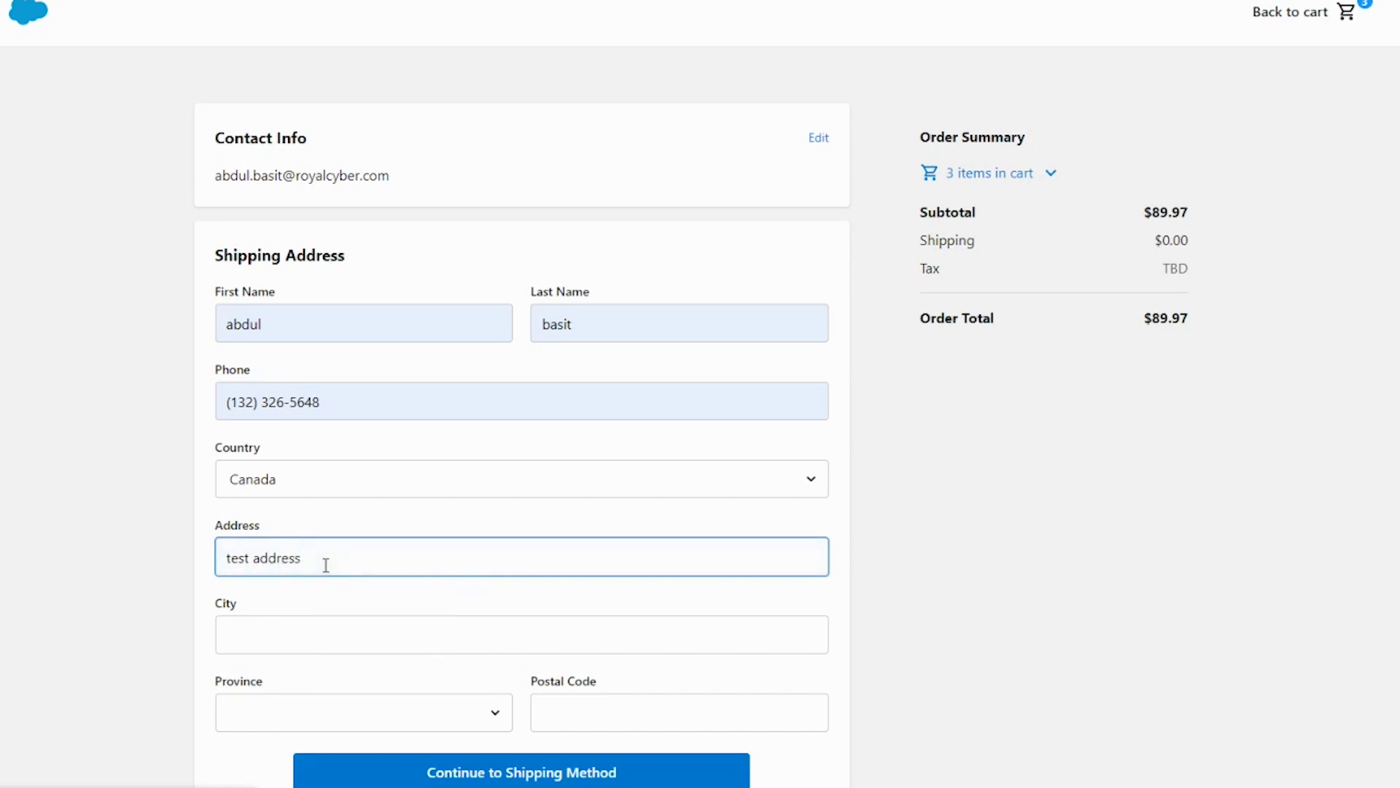
pyautogui.press('Tab')
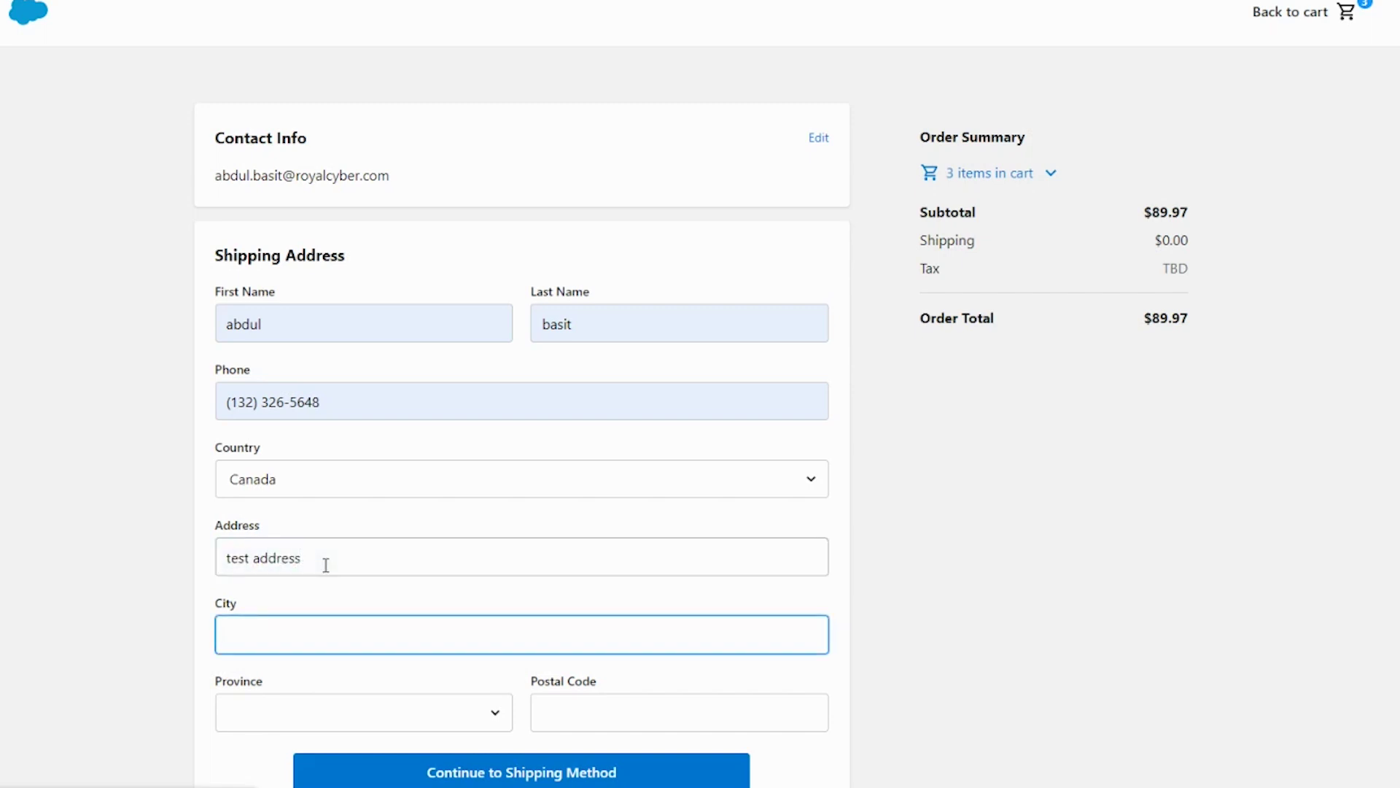
pyautogui.write('misssuga')
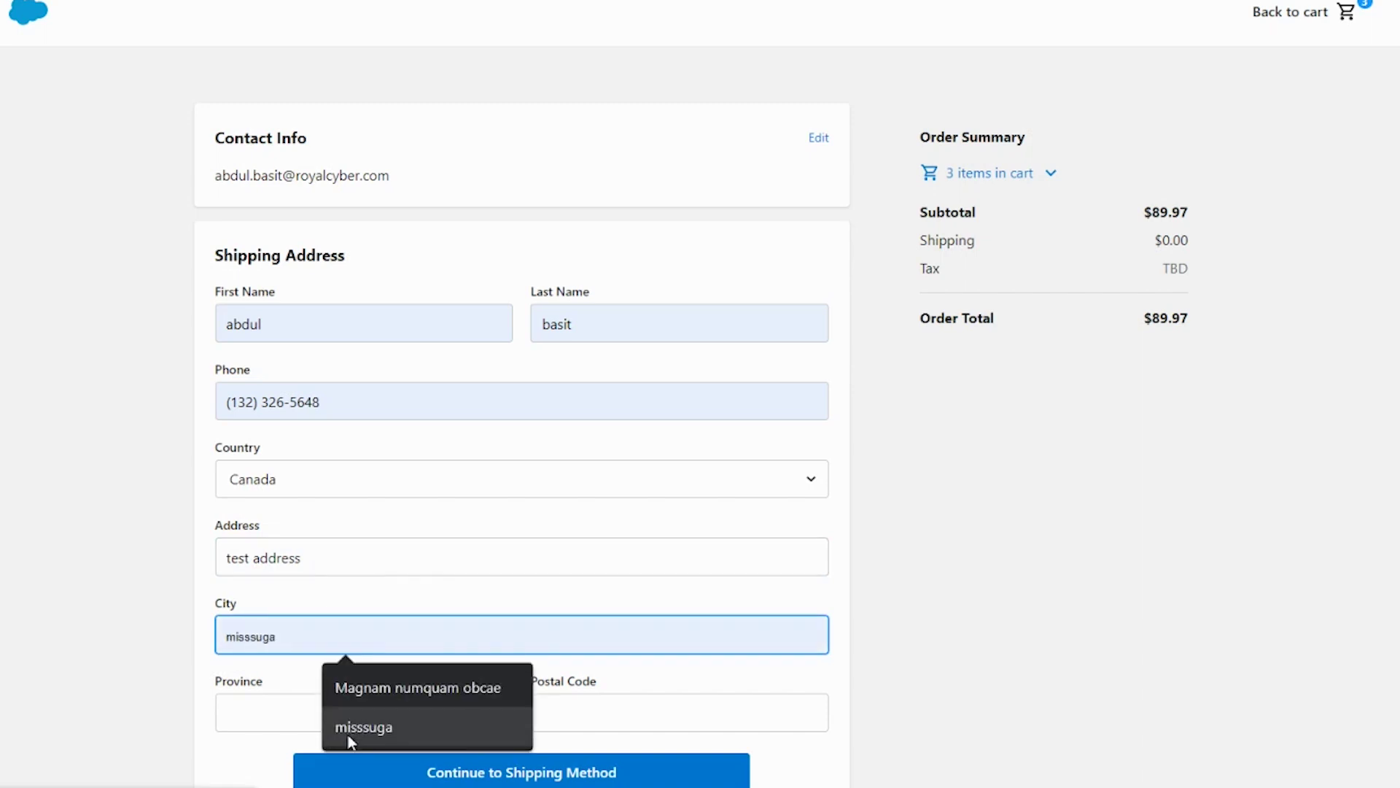
pyautogui.click(349, 738)
# Step: Set the province to Ontario, enter the postal code, and save the shipping address
pyautogui.click(307, 717)
pyautogui.click(343, 548)
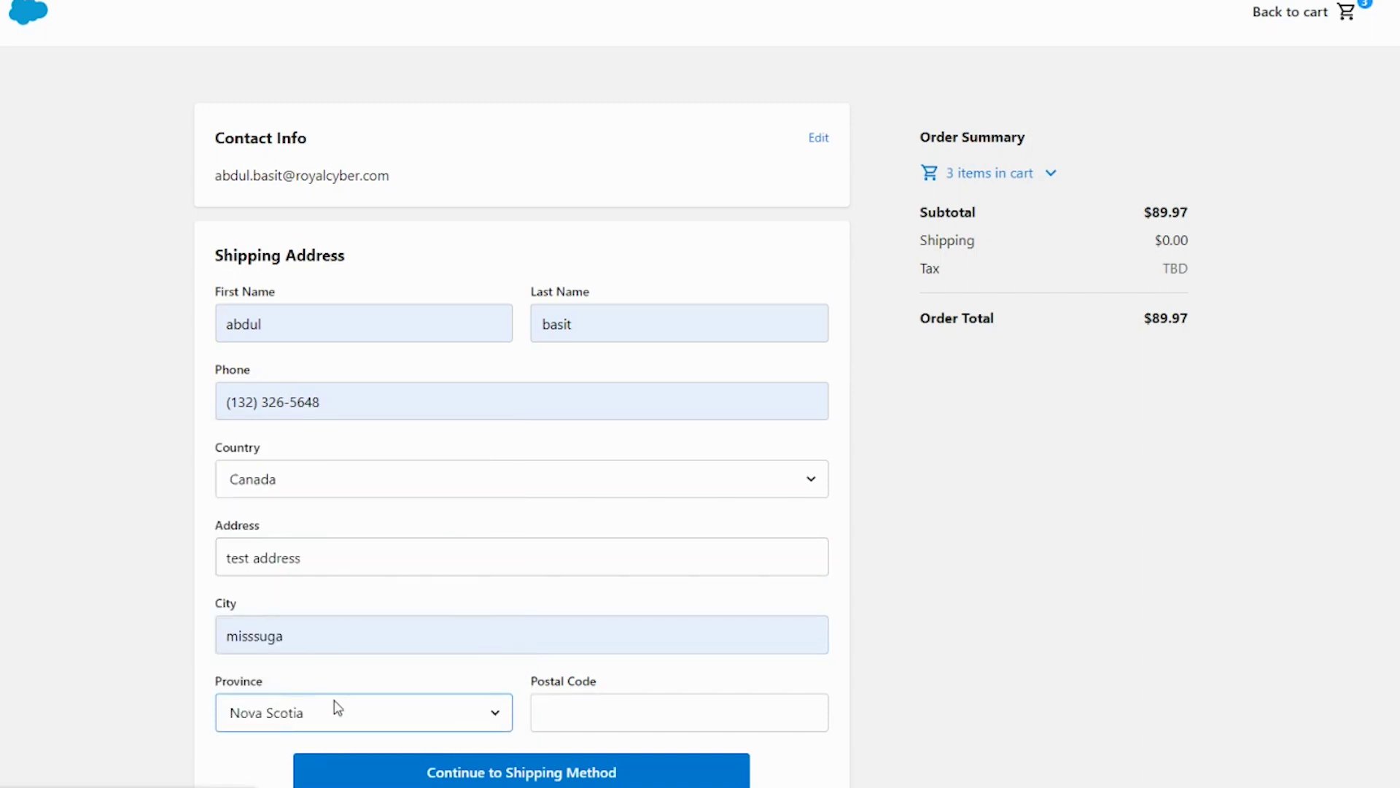
pyautogui.click(336, 711)
pyautogui.click(318, 569)
pyautogui.click(587, 708)
pyautogui.write('548415')
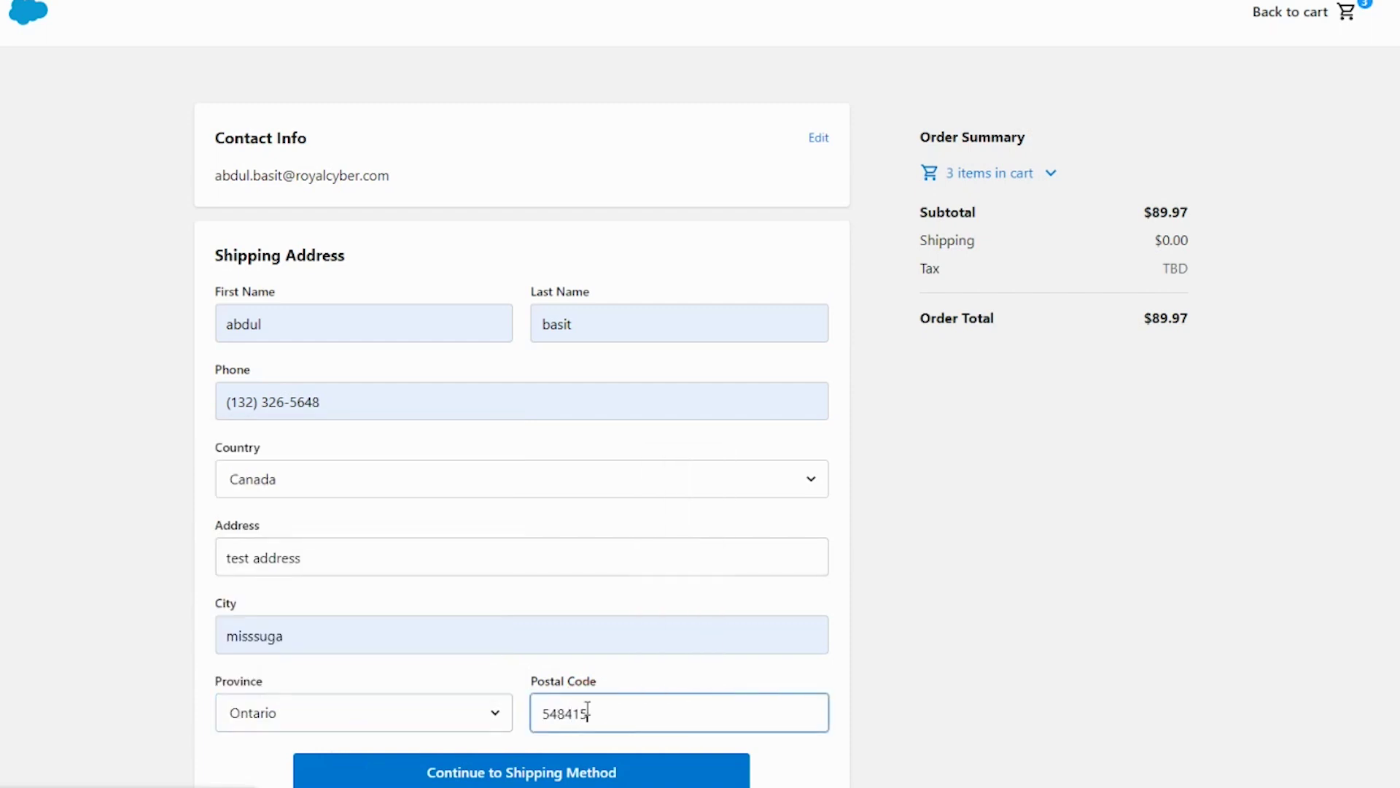
pyautogui.scroll(-2, 587, 708)
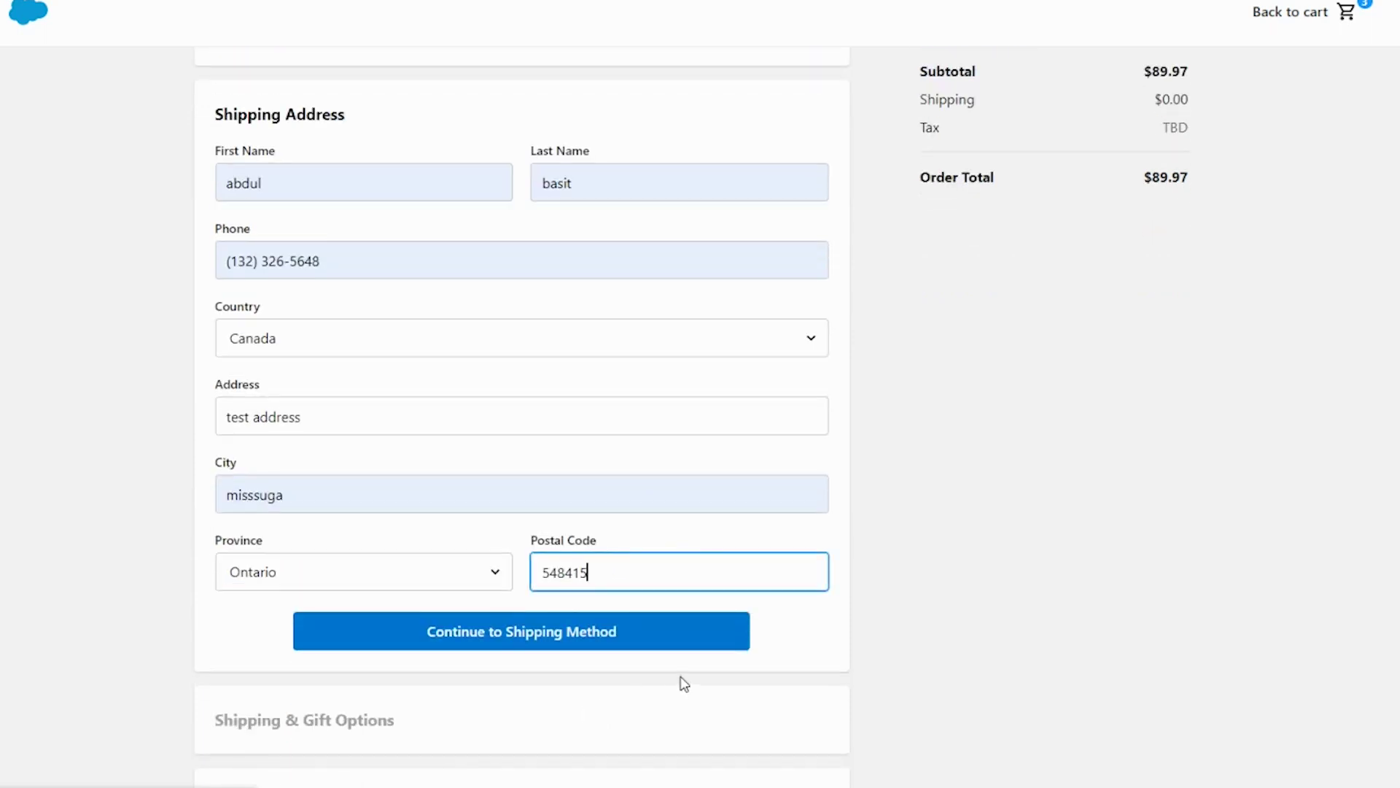
pyautogui.click(526, 646)
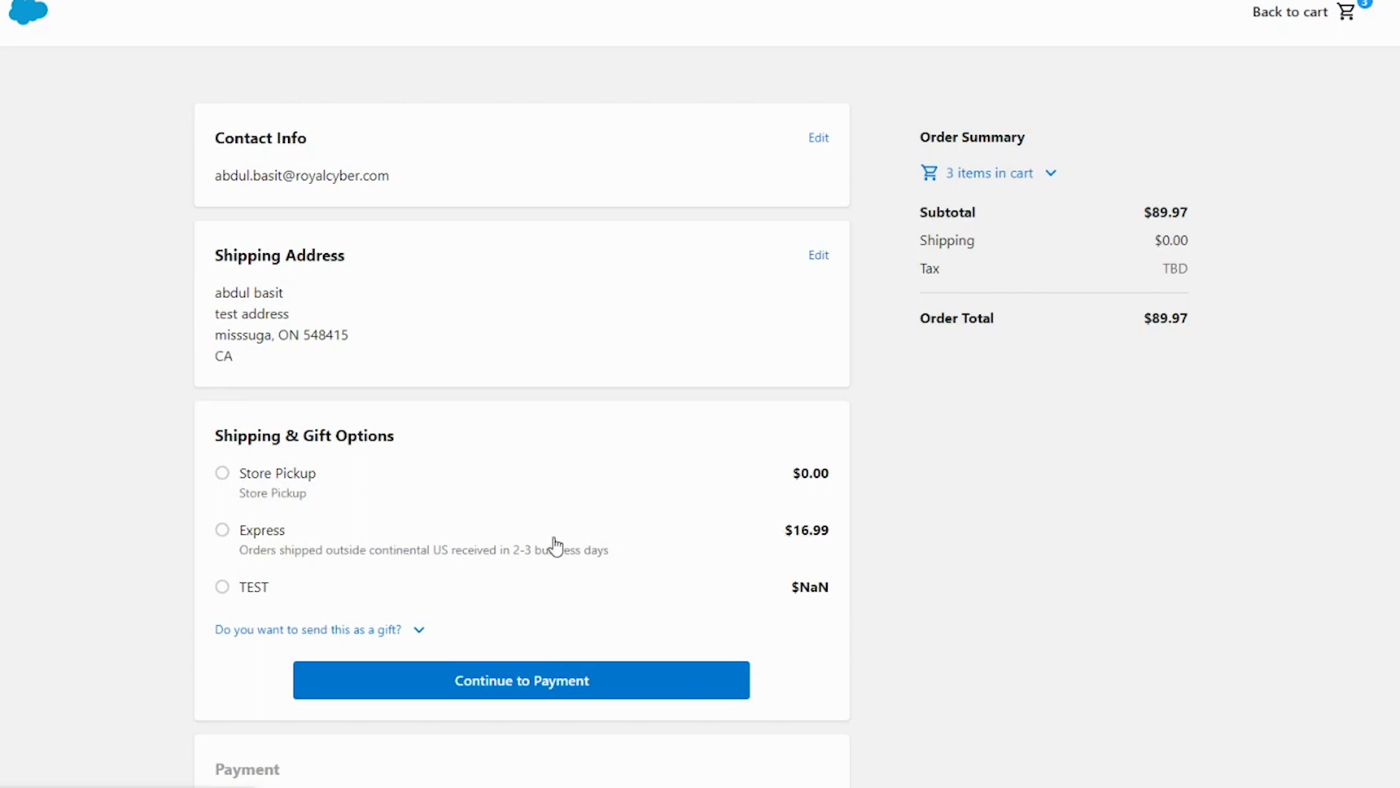
# Step: Choose Express shipping at $16.99 and continue to payment, making the total $120.87
pyautogui.click(222, 530)
pyautogui.click(456, 681)
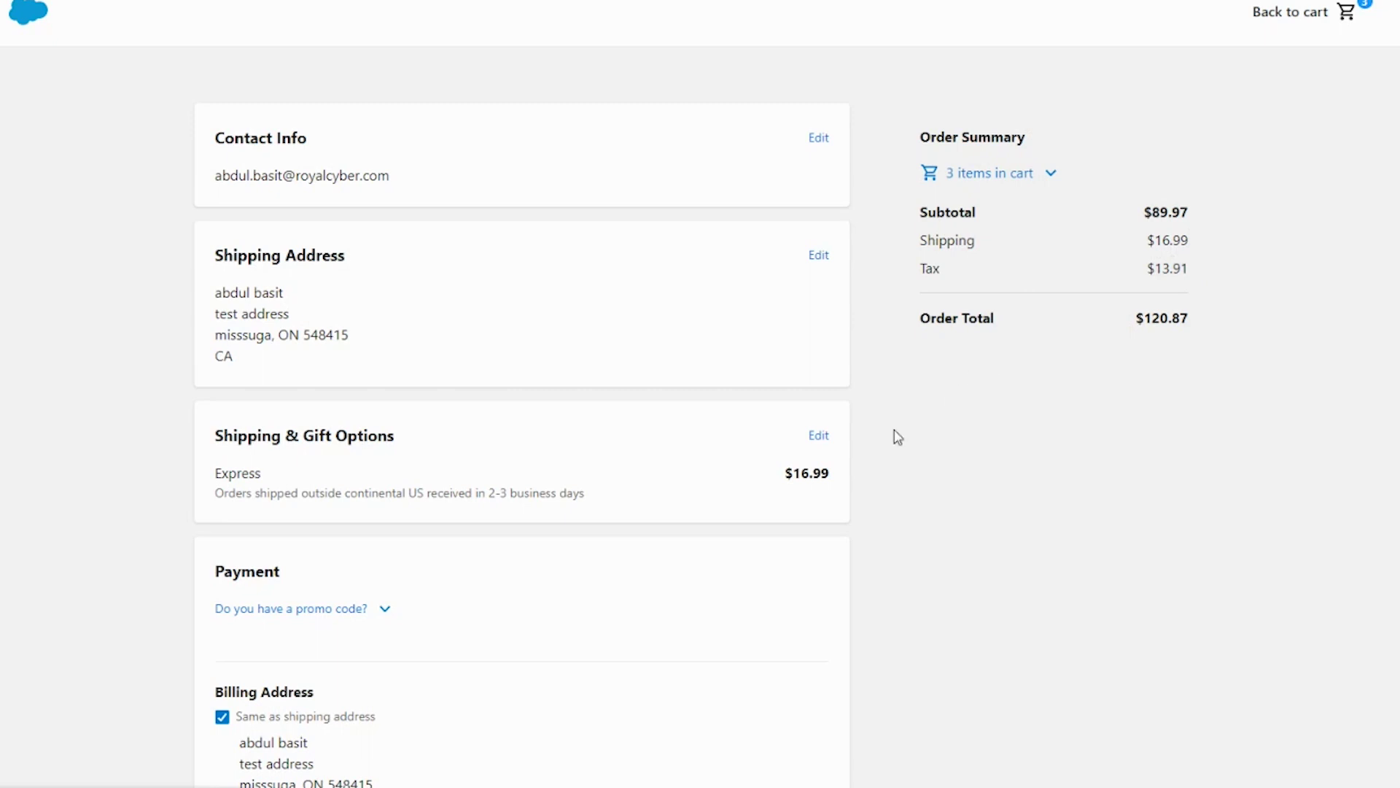
pyautogui.scroll(-1, 766, 540)
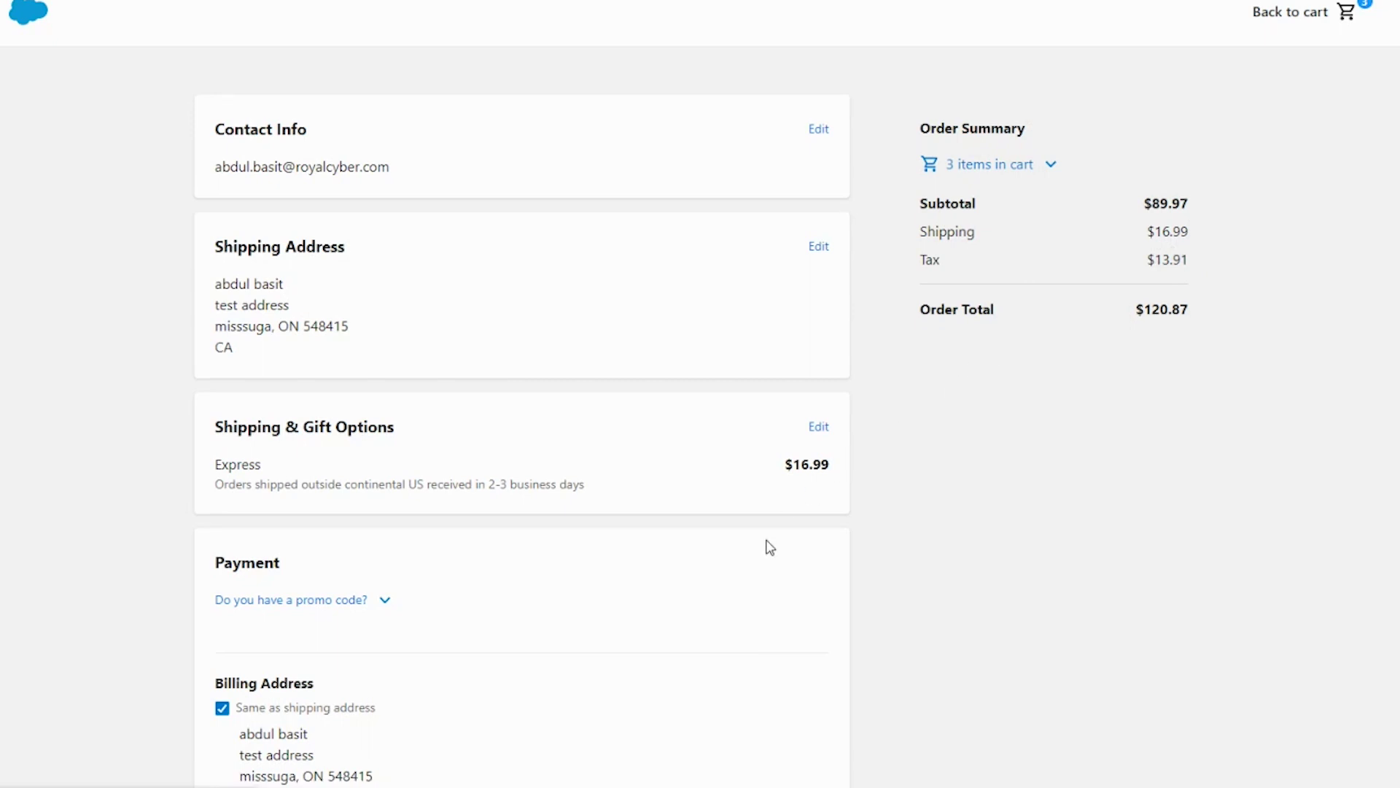
# Step: Copy the test card number from the notes and paste it into Card number
pyautogui.scroll(-1, 554, 482)
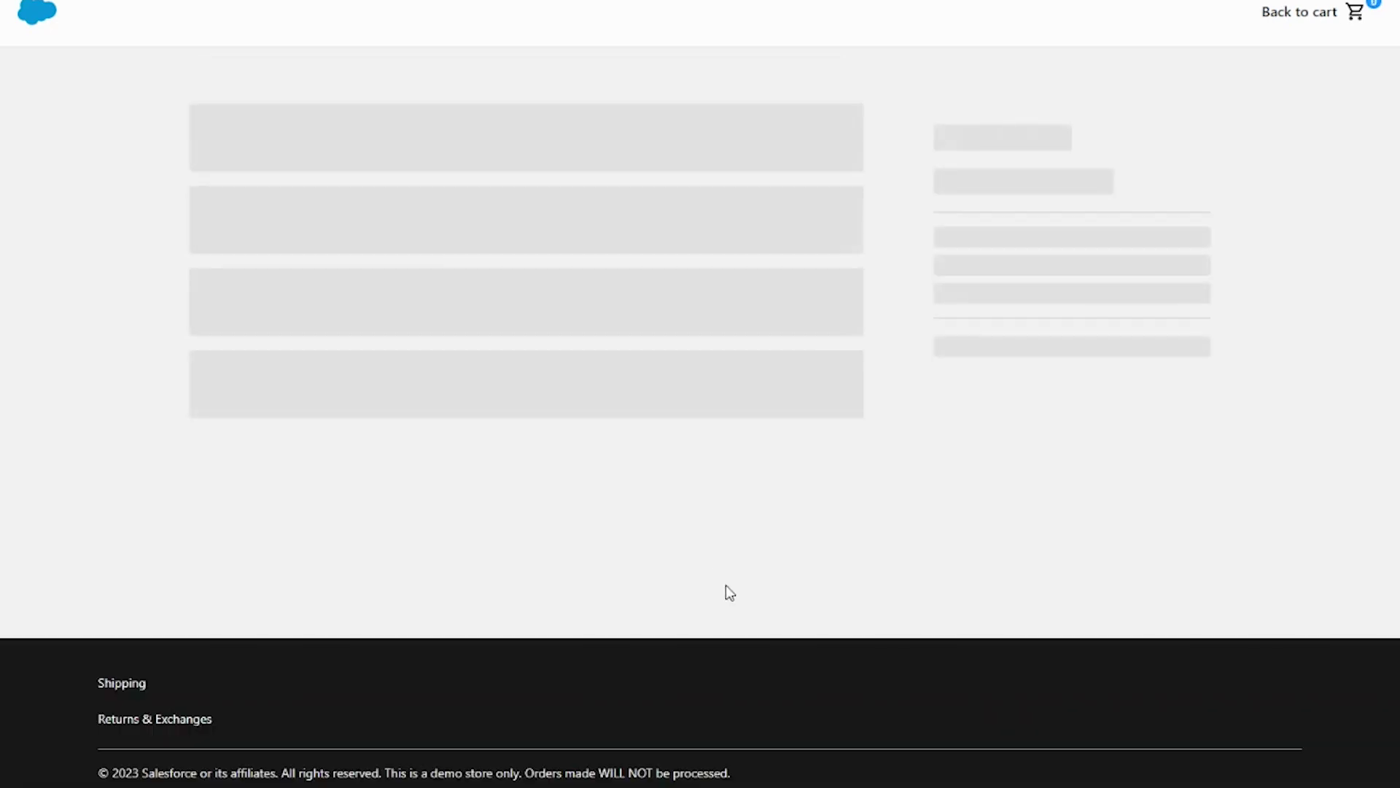
pyautogui.scroll(-3, 647, 525)
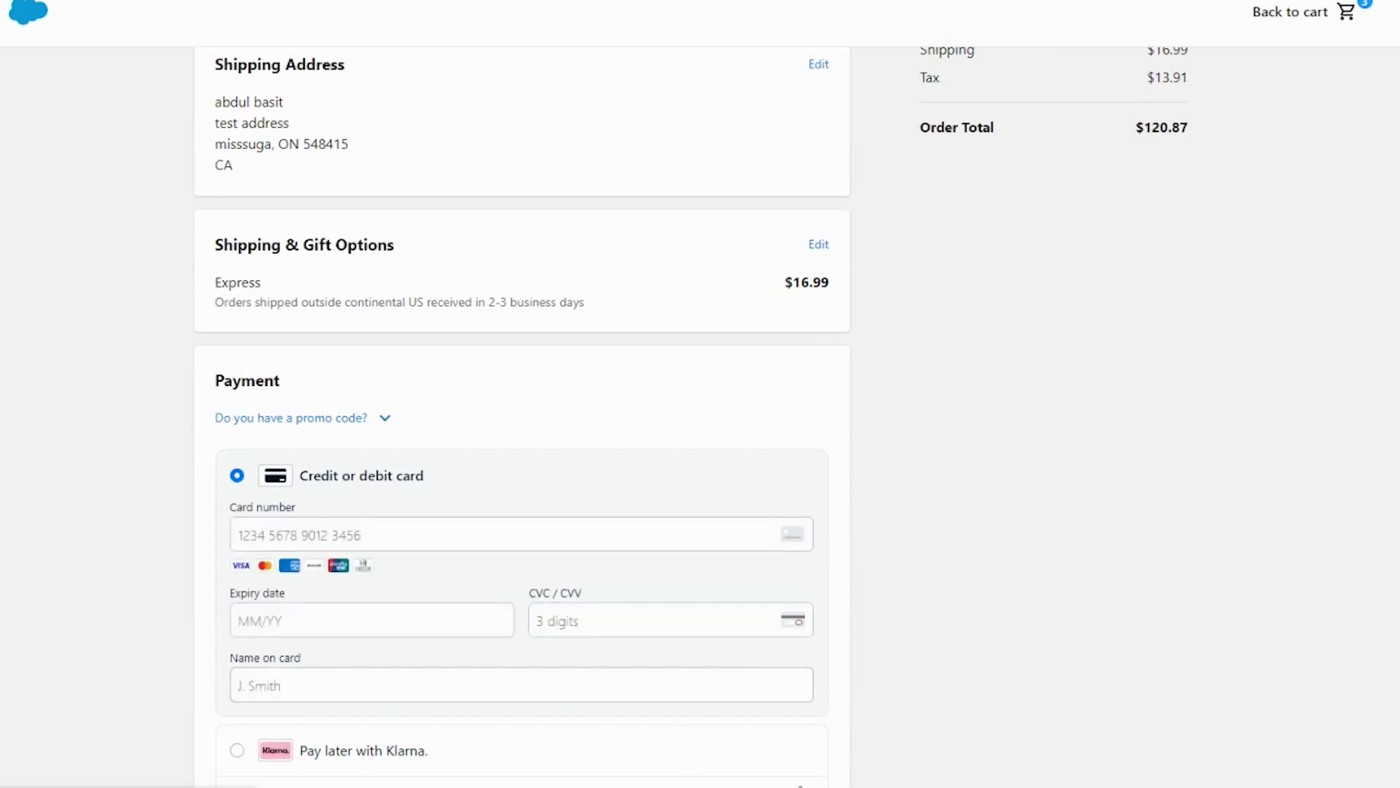
pyautogui.moveTo(912, 780)
pyautogui.click(913, 740)
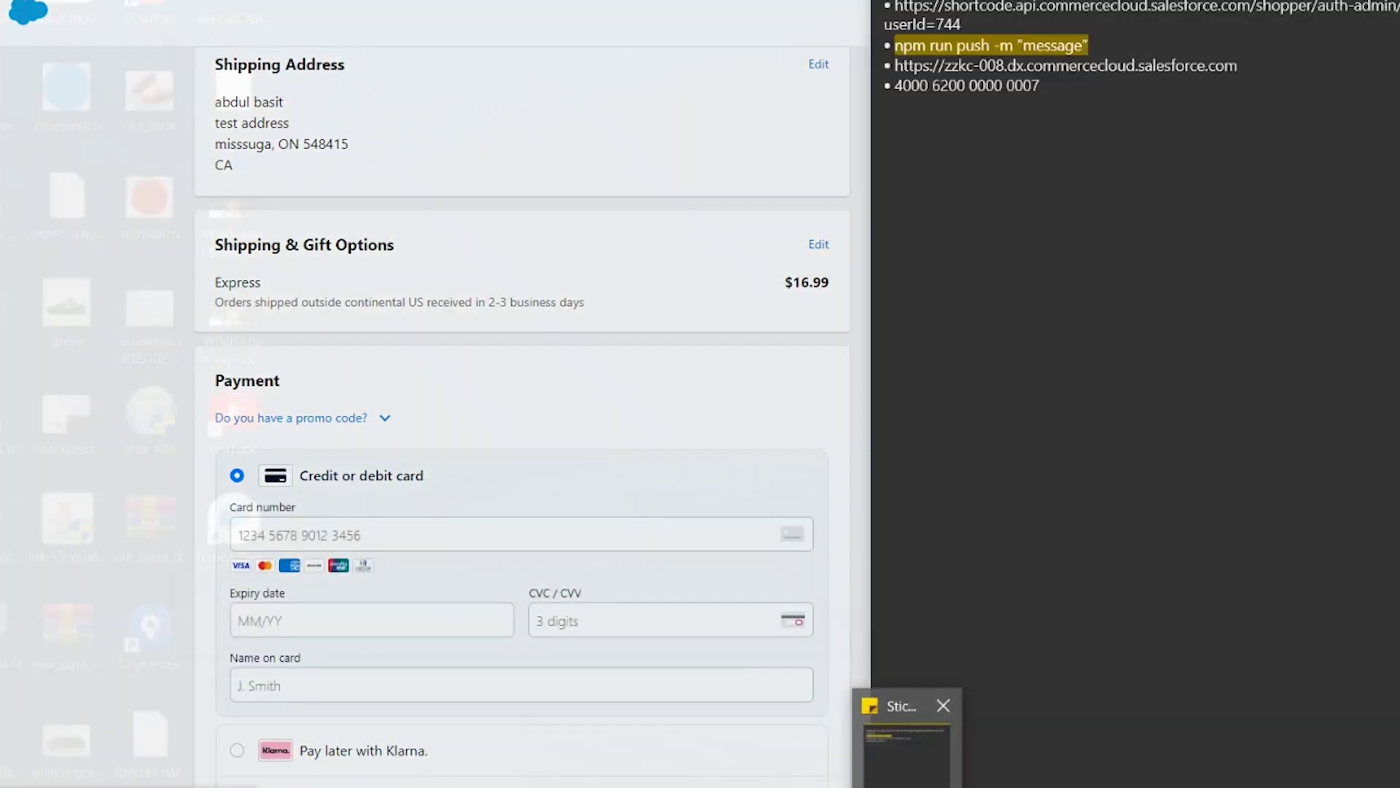
pyautogui.tripleClick(990, 84)
pyautogui.hotkey('ctrl', 'c')
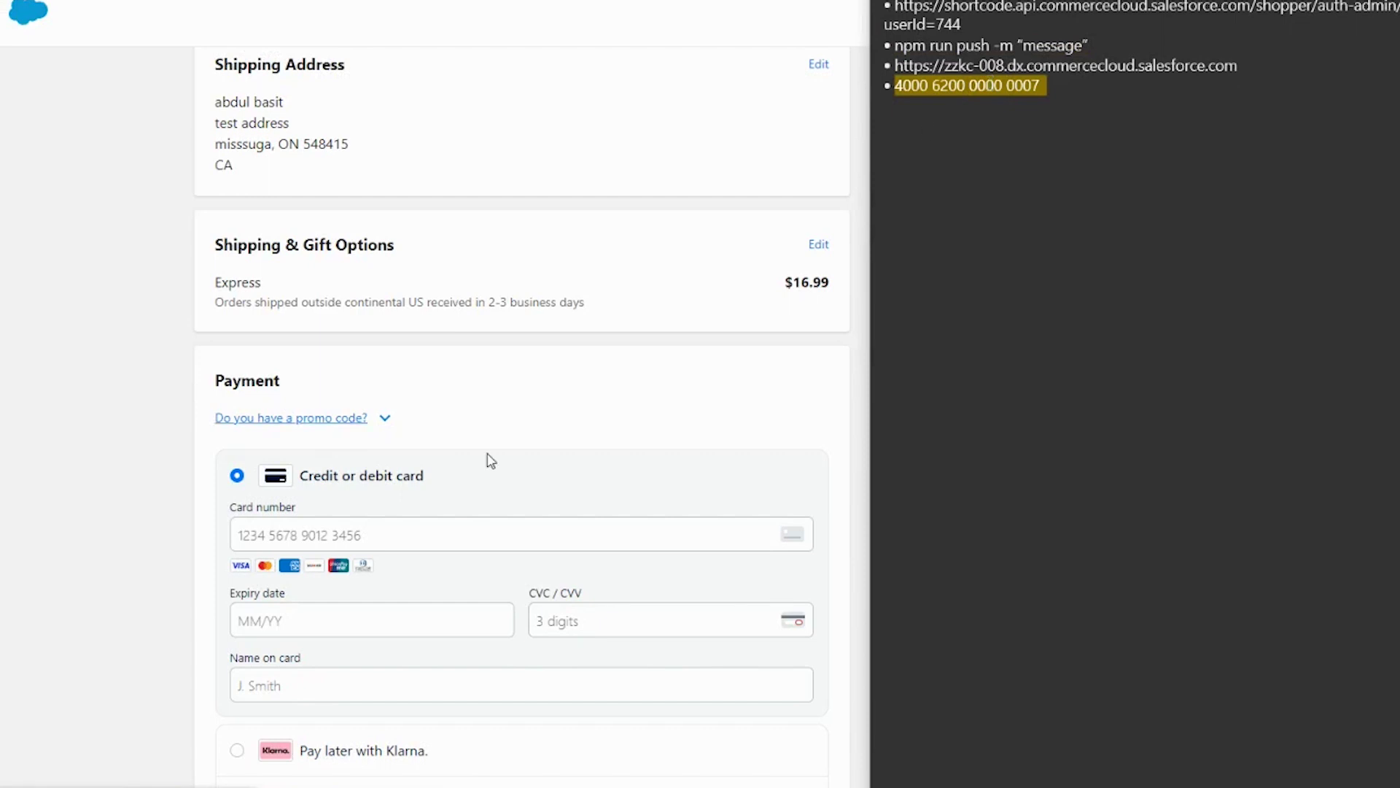
pyautogui.click(392, 531)
pyautogui.hotkey('ctrl', 'v')
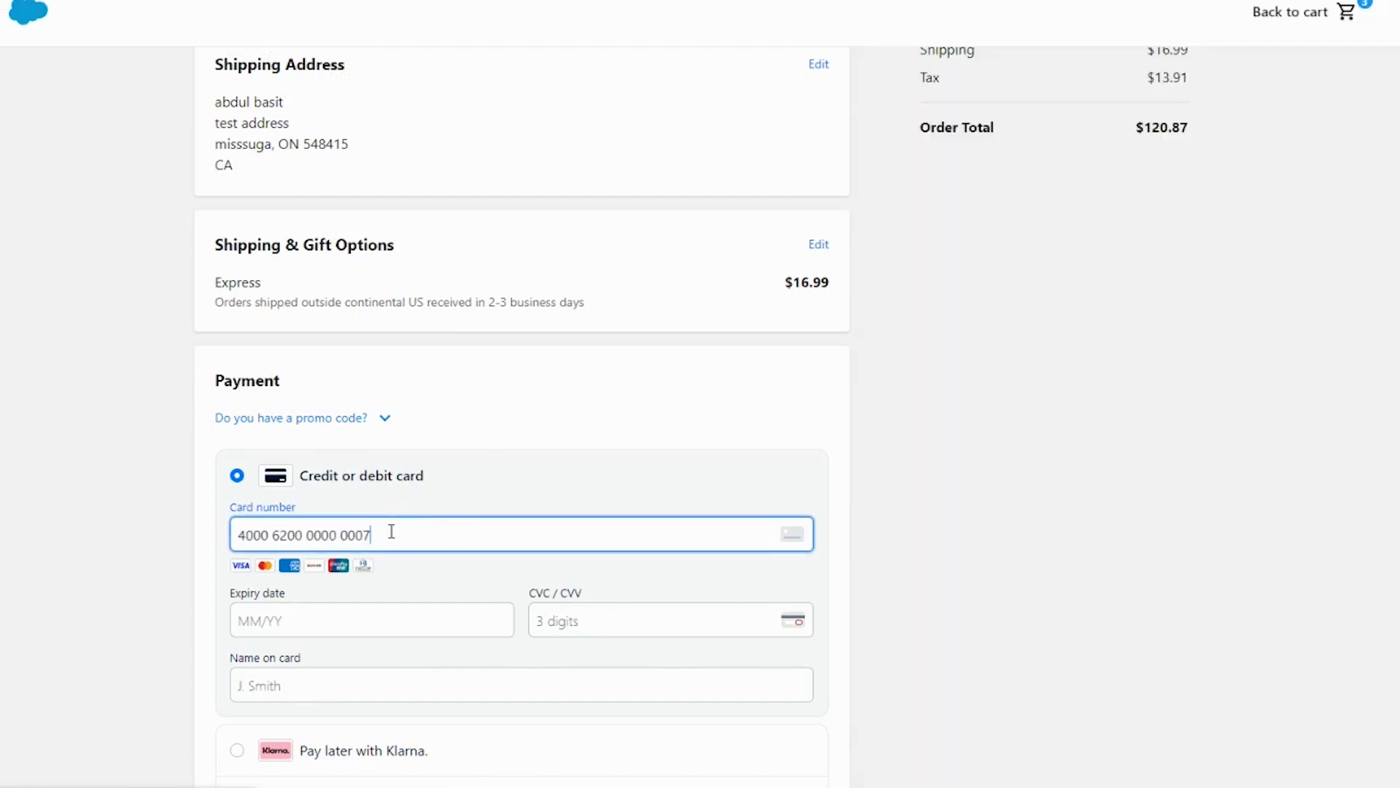
# Step: Enter the card expiry date, CVC and the cardholder's name
pyautogui.click(369, 605)
pyautogui.click(369, 605)
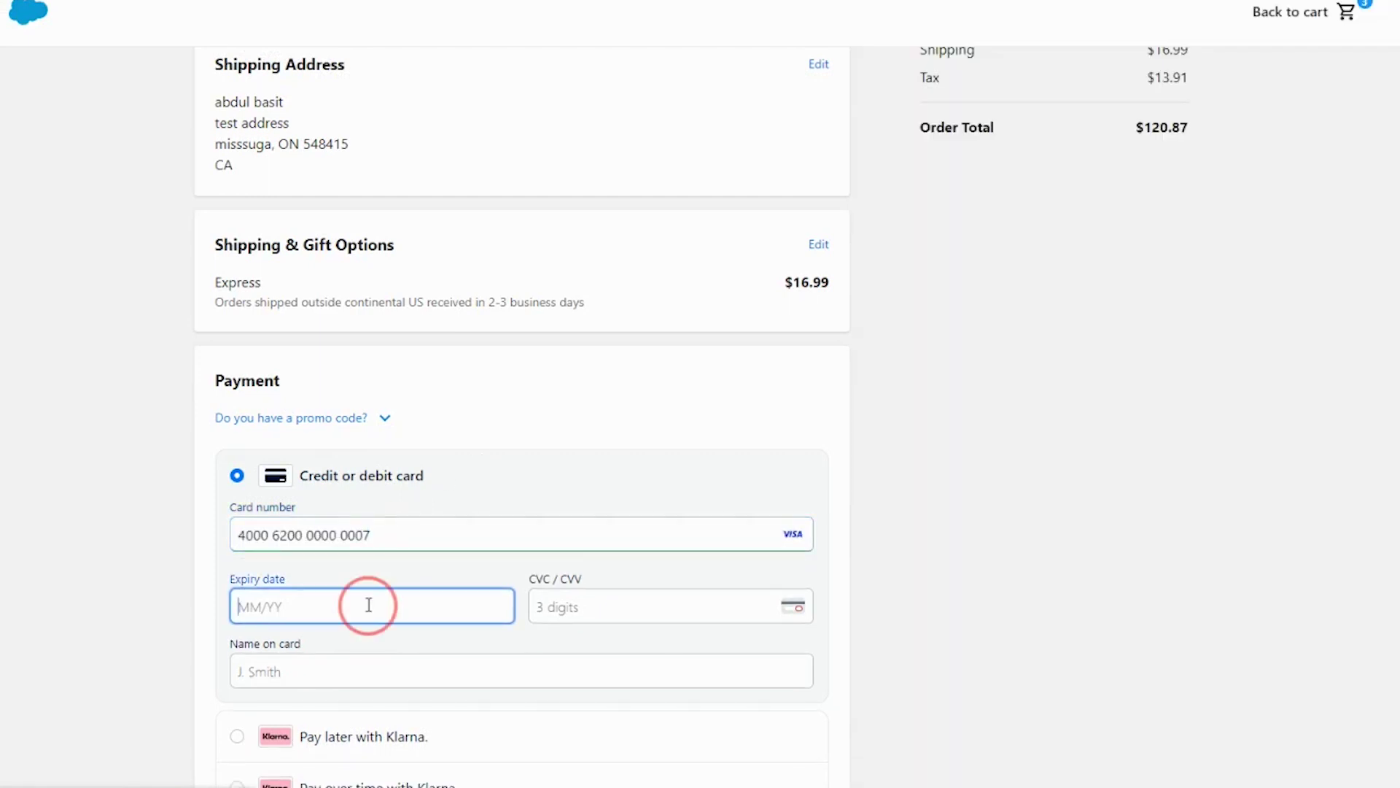
pyautogui.write('03/30')
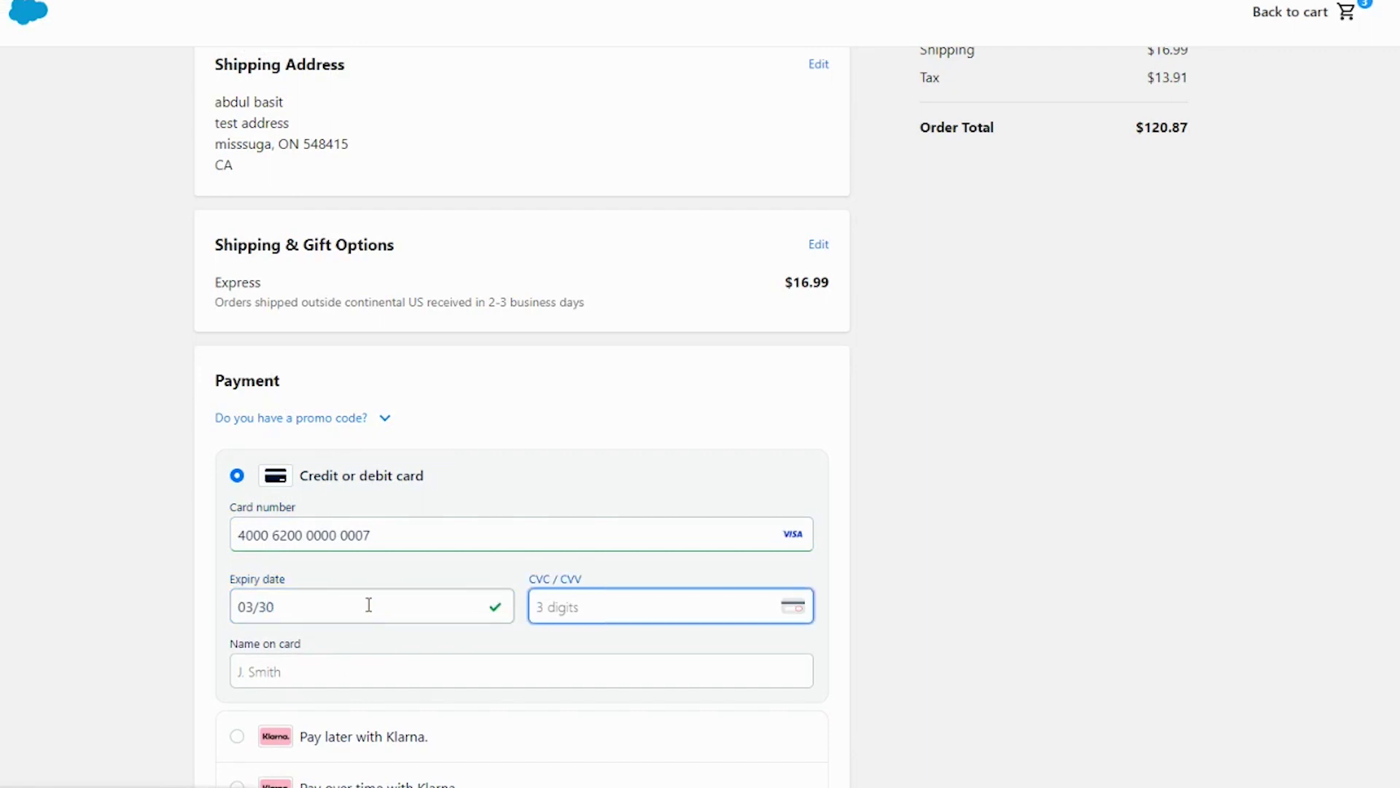
pyautogui.write('737')
pyautogui.press('Tab')
pyautogui.write('Abdu')
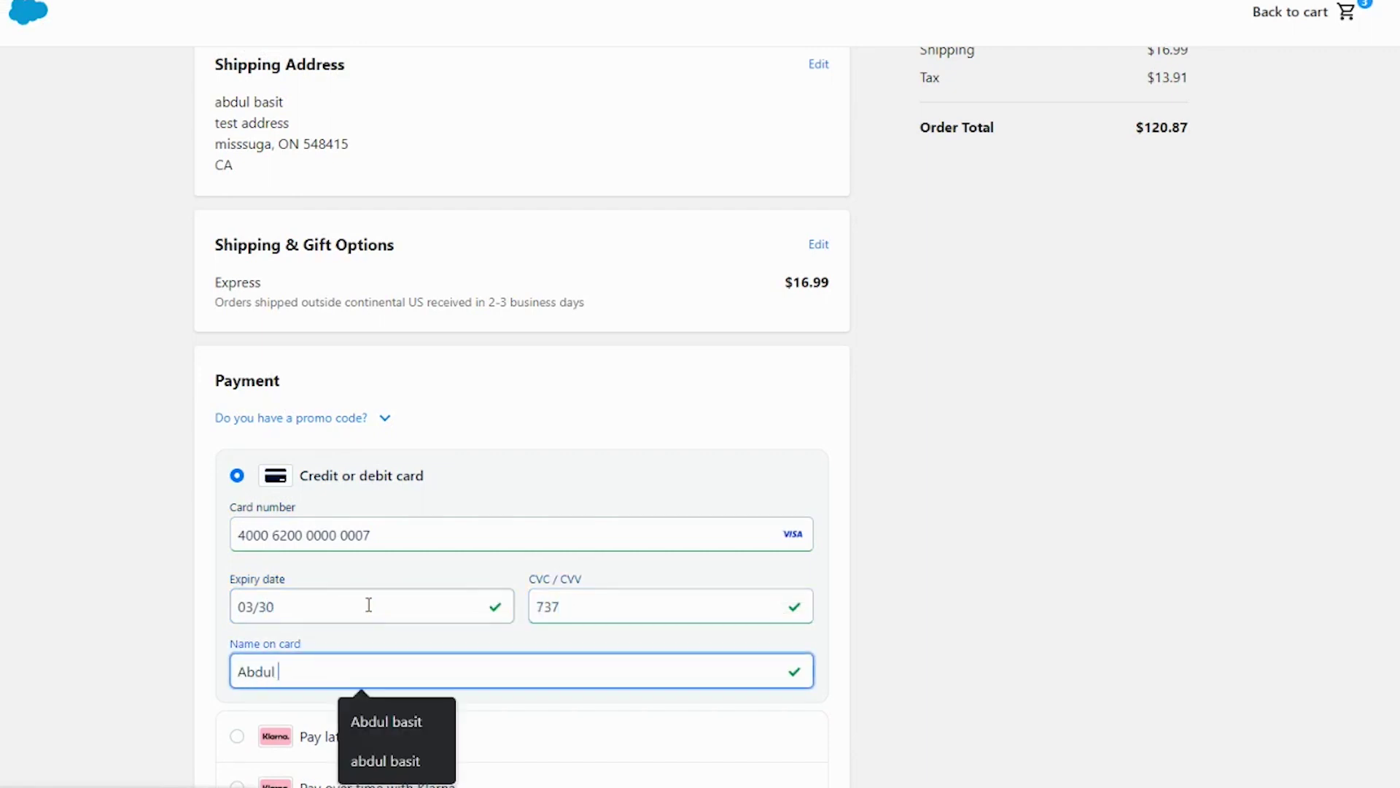
pyautogui.scroll(-3, 369, 605)
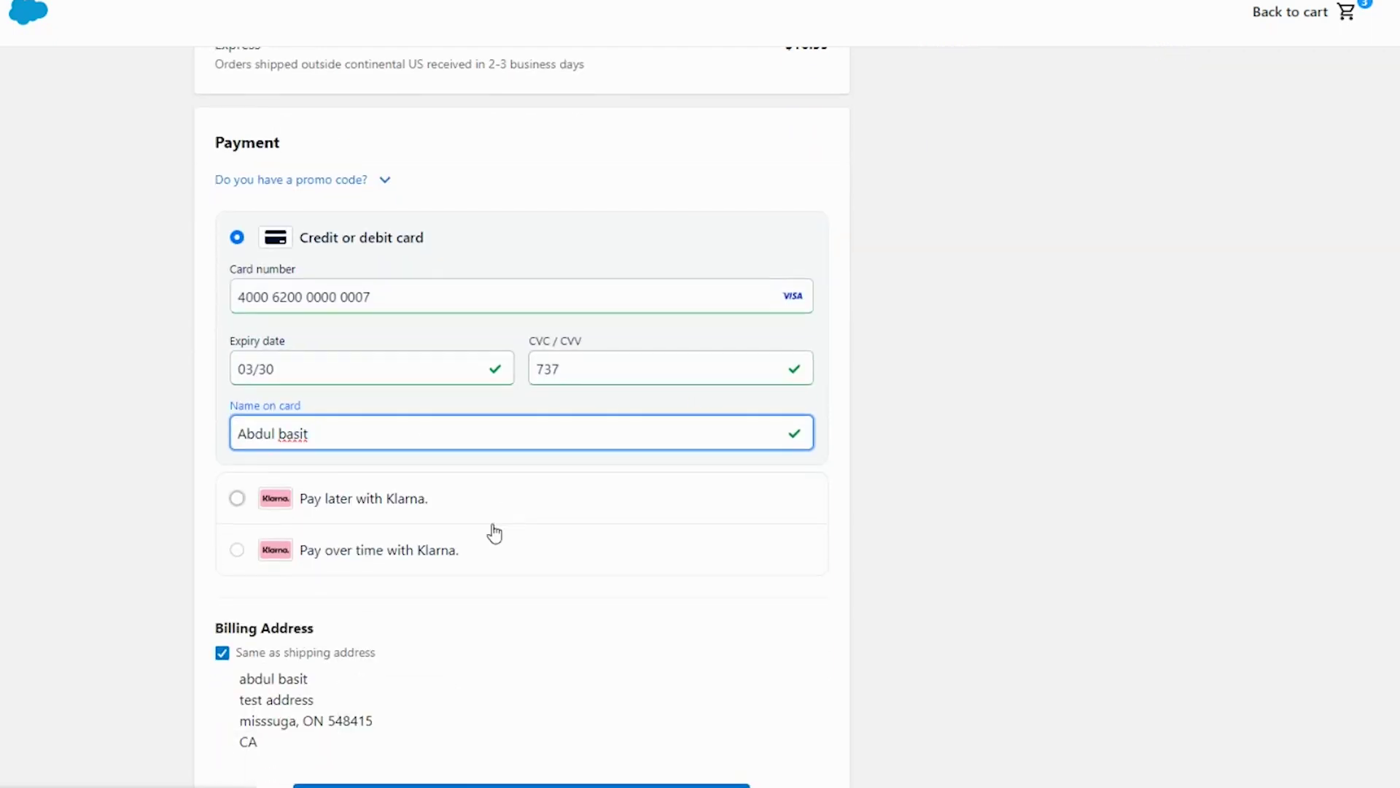
pyautogui.scroll(-2, 496, 584)
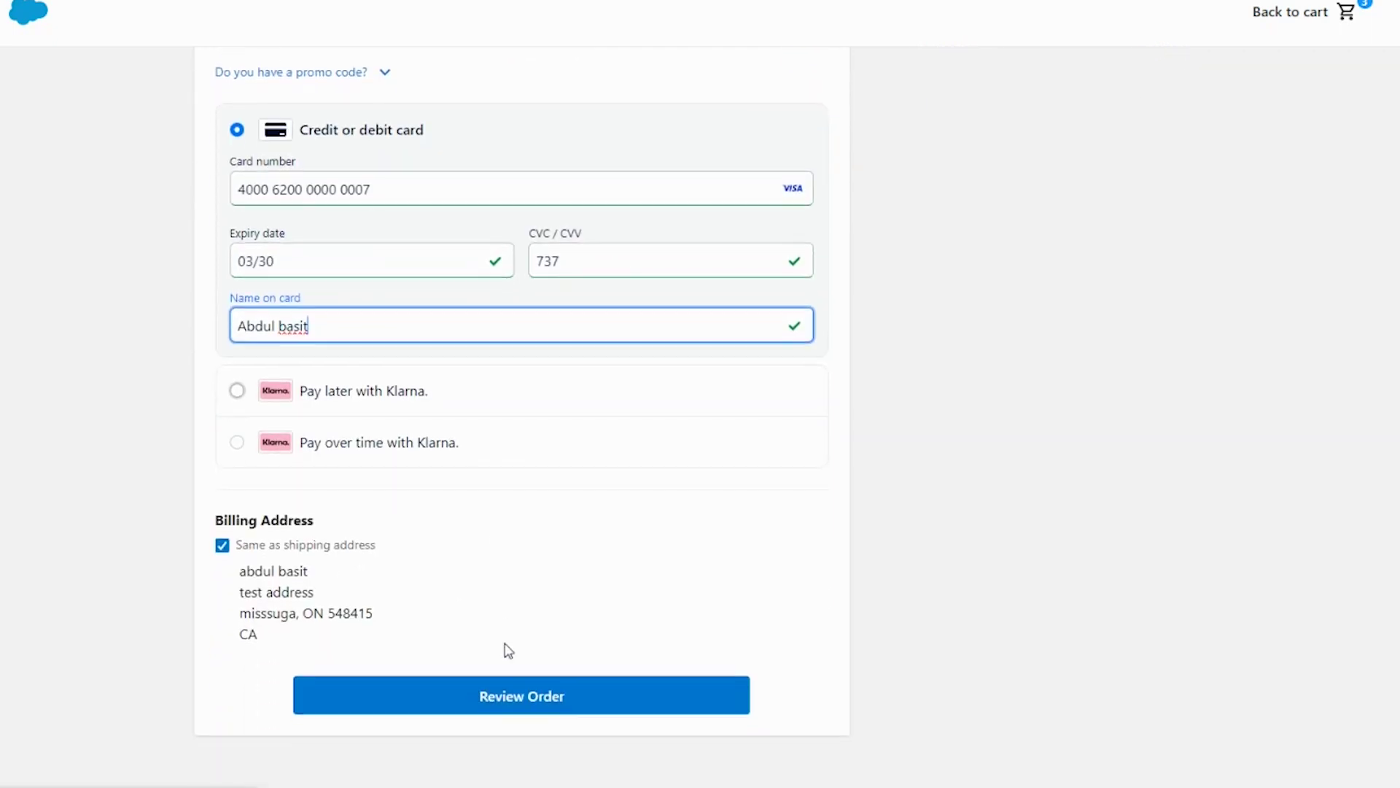
# Step: Review the order with Express delivery and $120.87 total, then place it
pyautogui.click(492, 691)
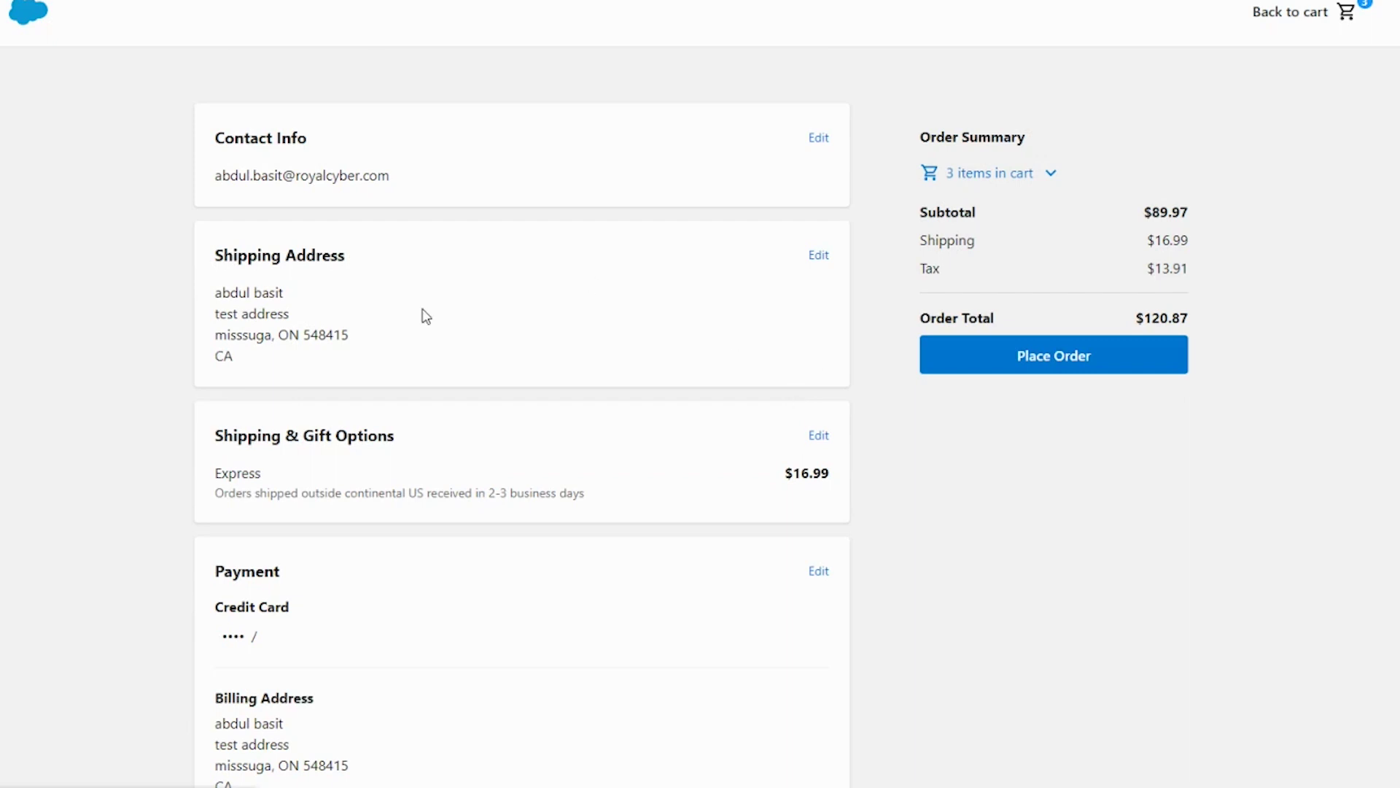
pyautogui.scroll(-1, 467, 446)
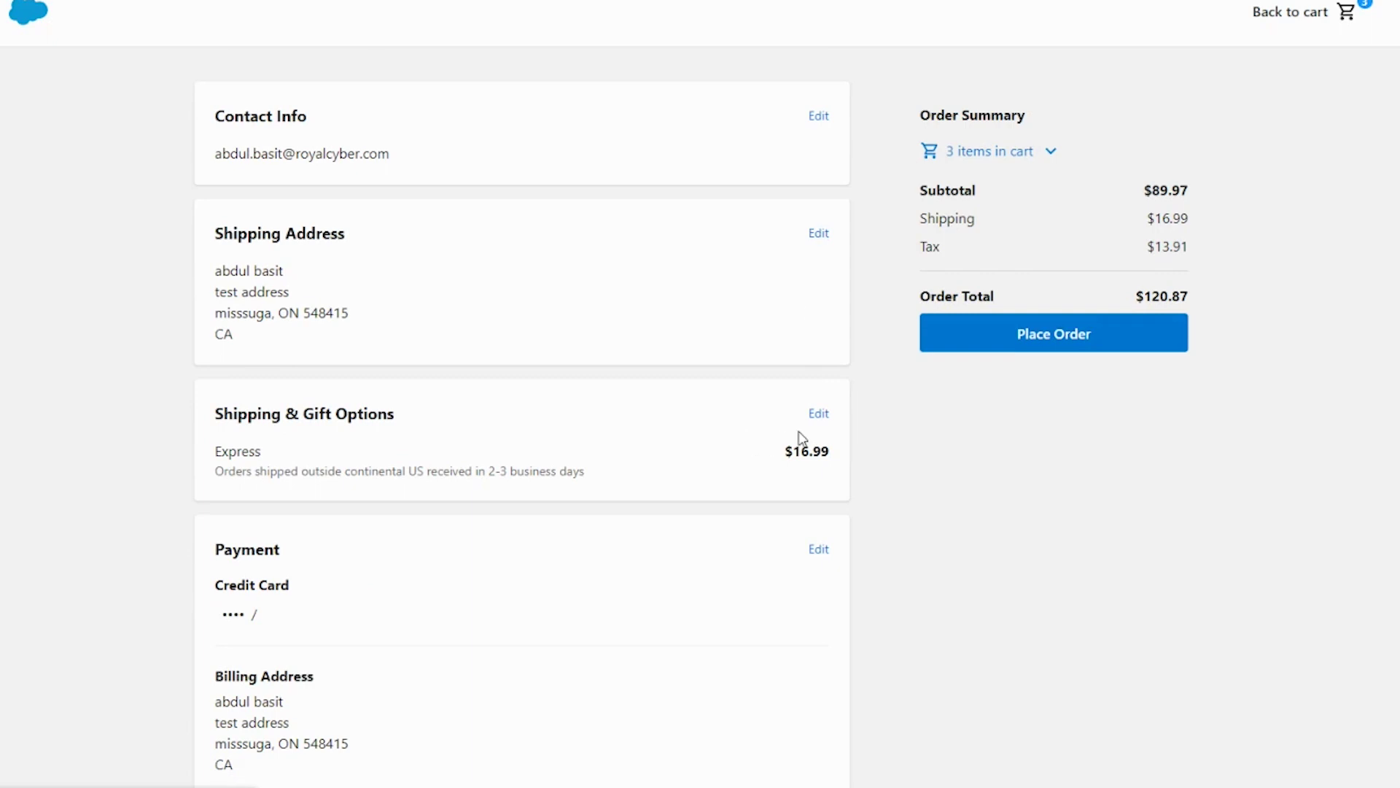
pyautogui.scroll(-2, 651, 642)
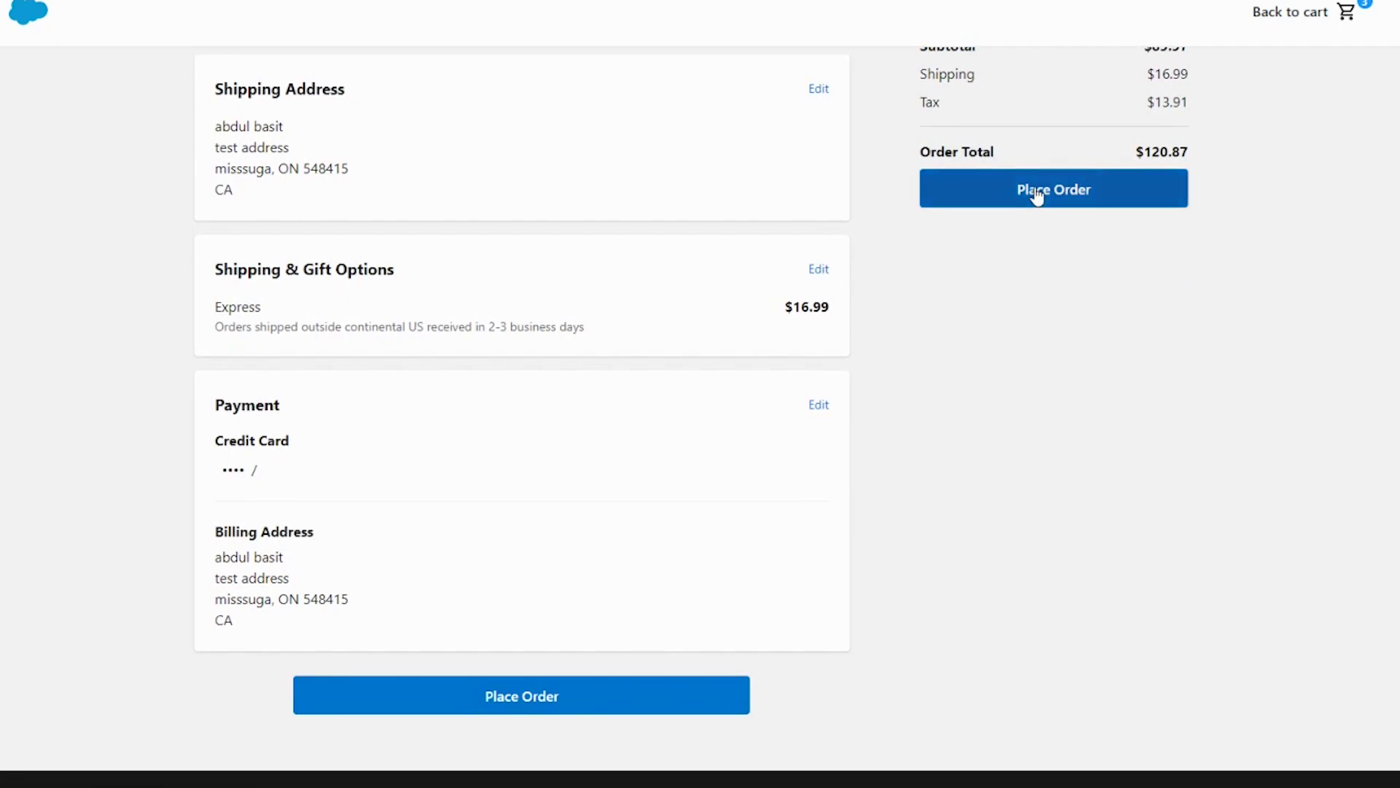
pyautogui.click(1036, 188)
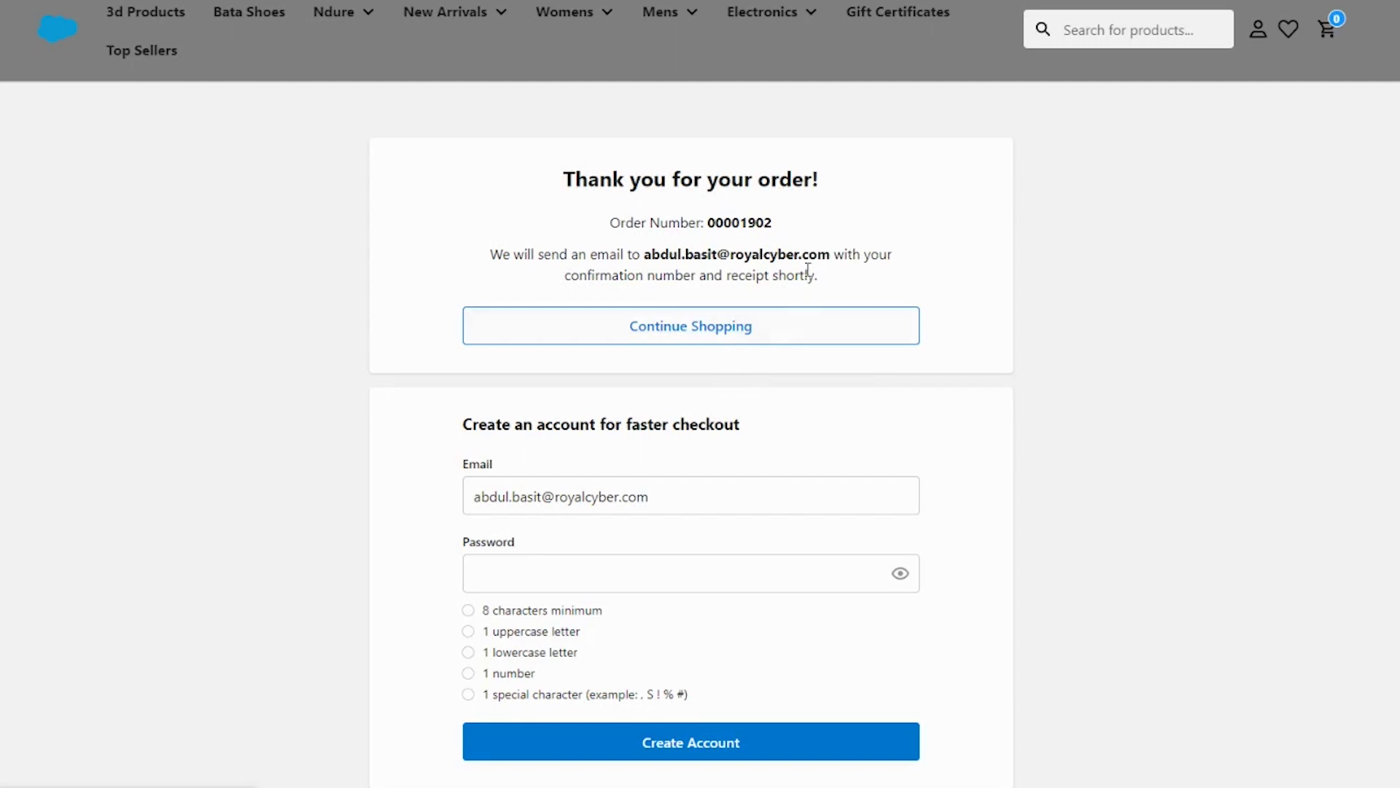
# Step: Copy the new order number from the confirmation page
pyautogui.doubleClick(737, 222)
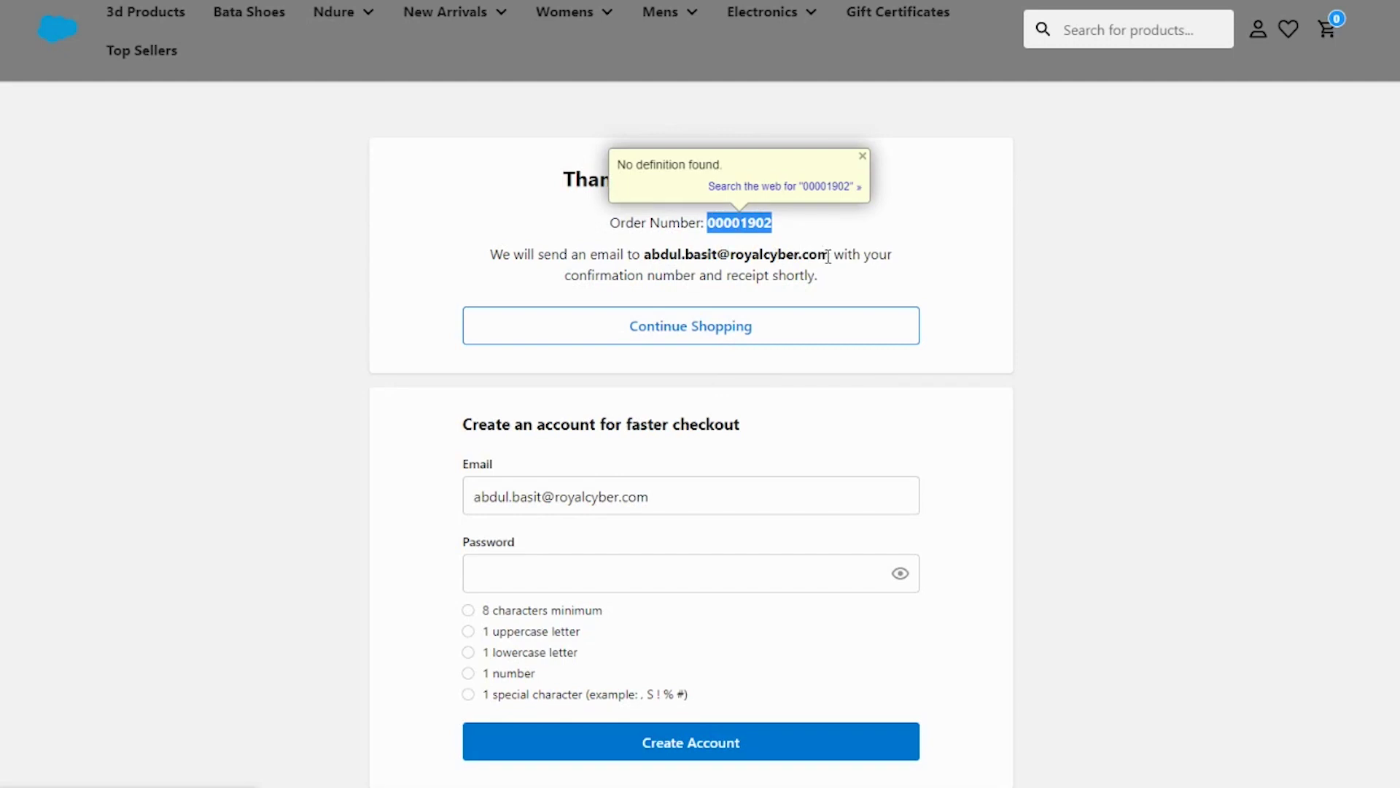
pyautogui.click(743, 224)
pyautogui.doubleClick(743, 224)
pyautogui.hotkey('ctrl', 'c')
pyautogui.rightClick(742, 227)
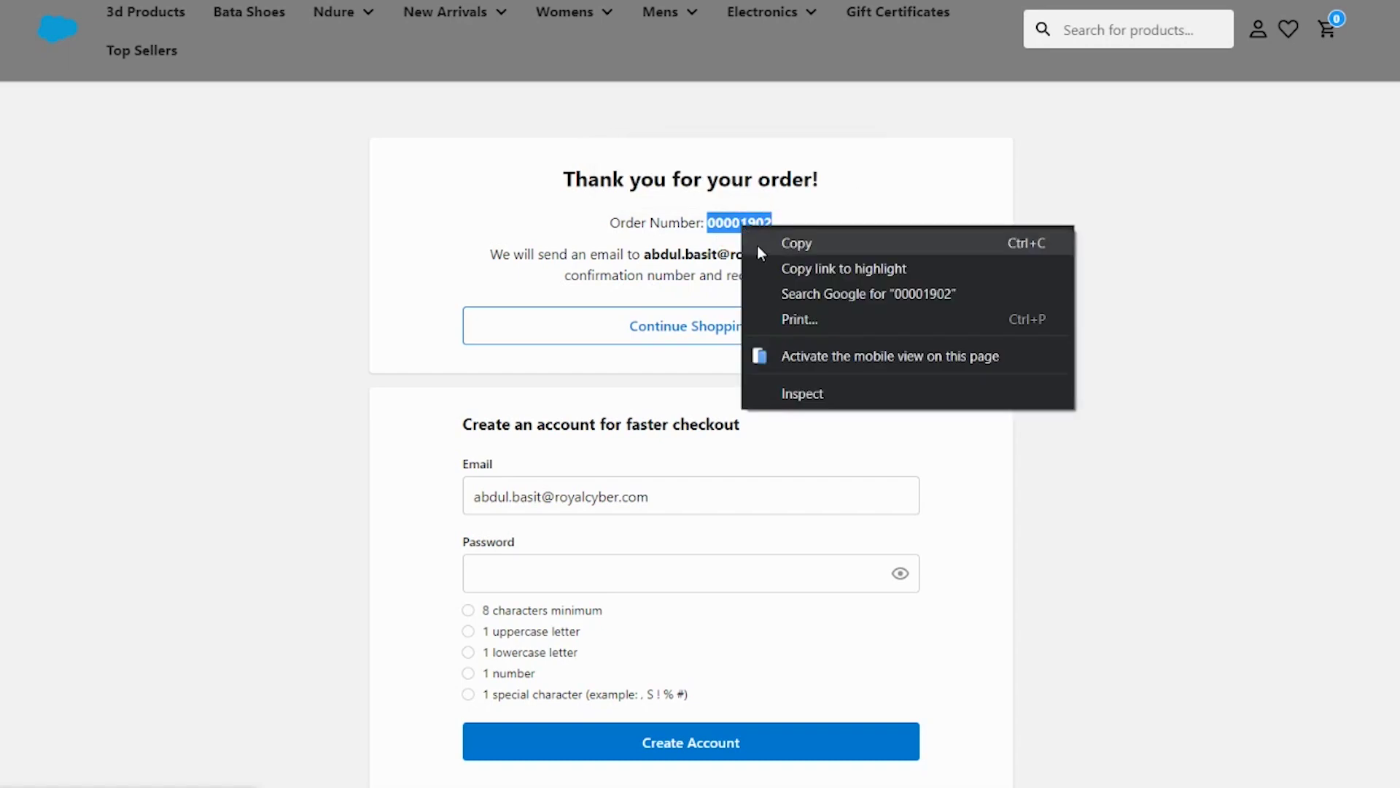
pyautogui.click(761, 252)
# Step: Check the Order Summary listing three Checked Silk Ties totalling $120.87
pyautogui.scroll(-10, 693, 602)
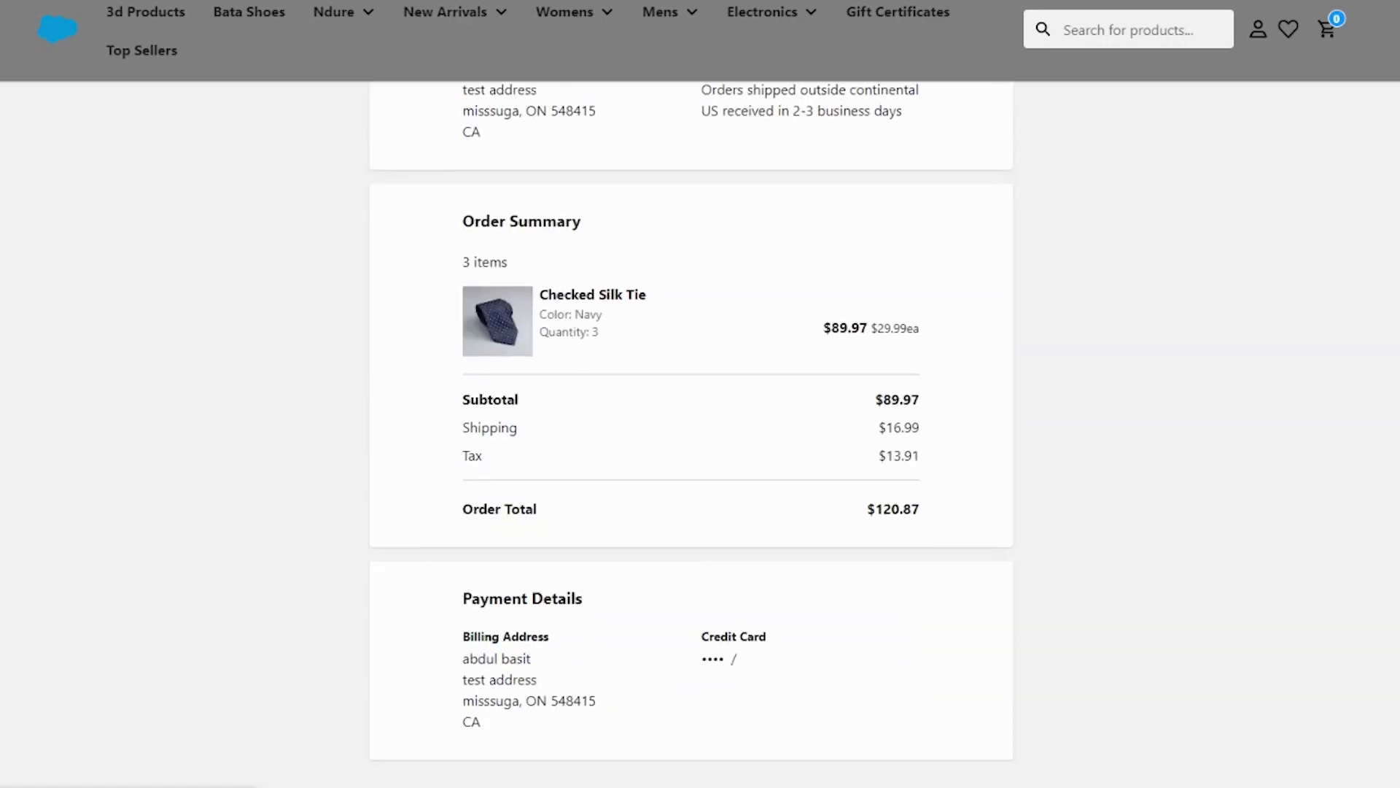
pyautogui.moveTo(576, 784)
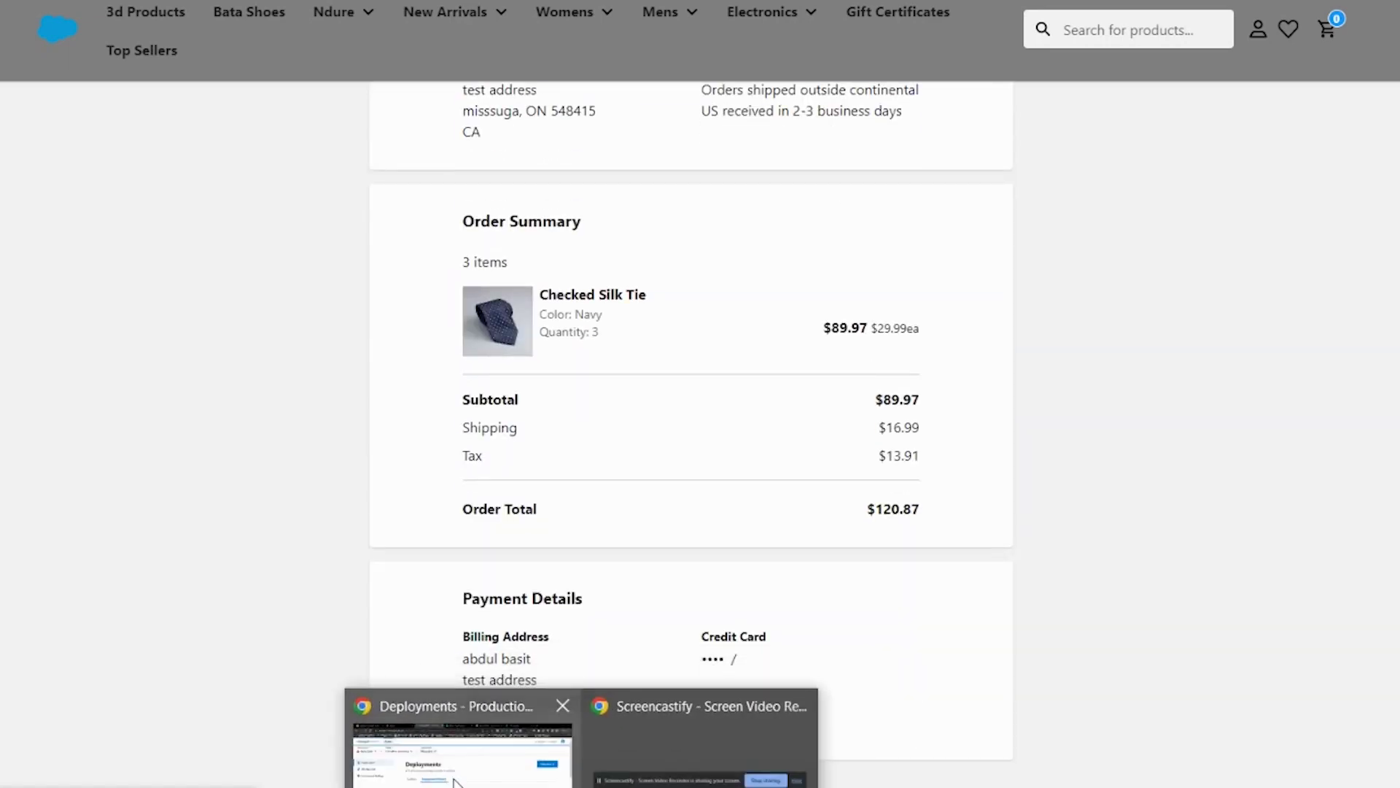
pyautogui.click(459, 736)
# Step: In Business Manager, select the site and open Merchant Tools > Ordering > Orders
pyautogui.hotkey('alt', 'Tab')
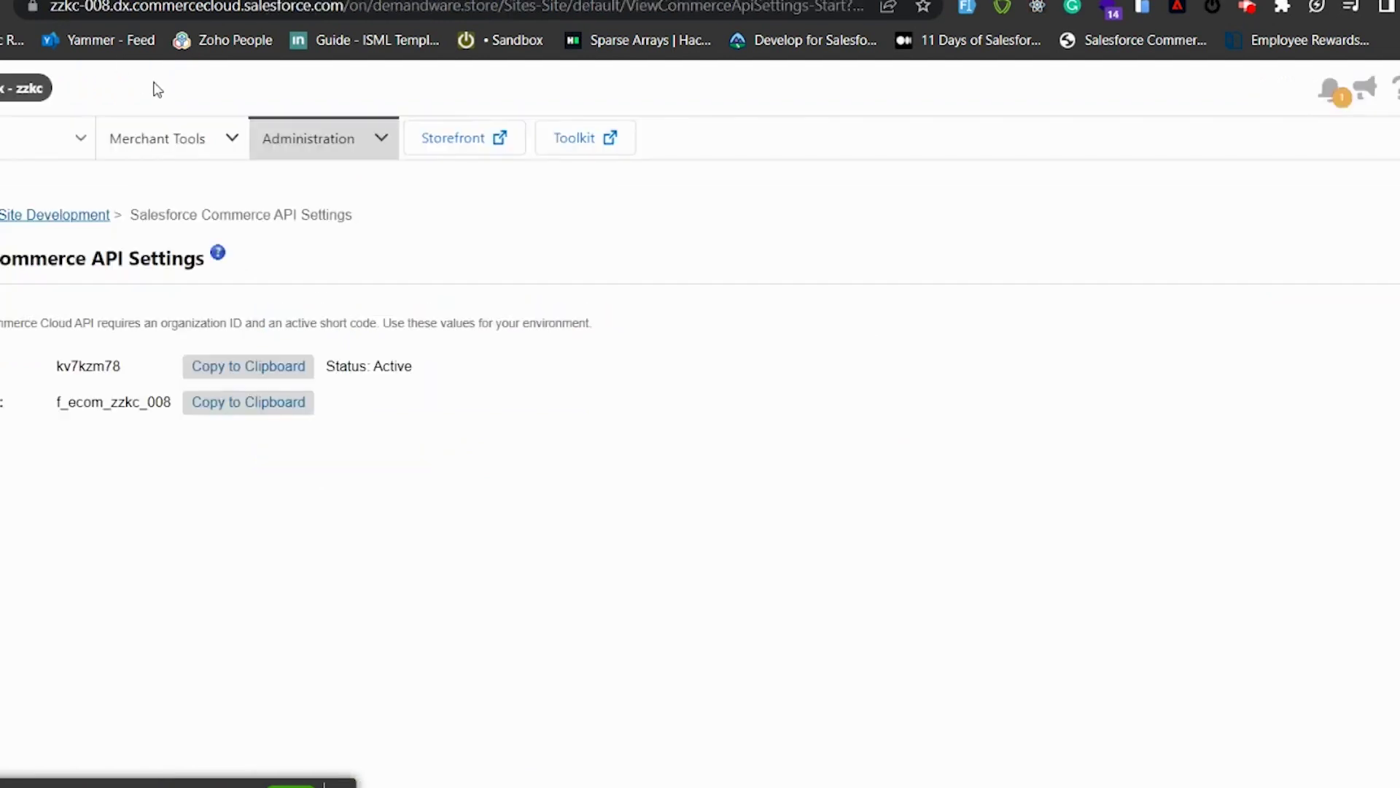
pyautogui.click(74, 141)
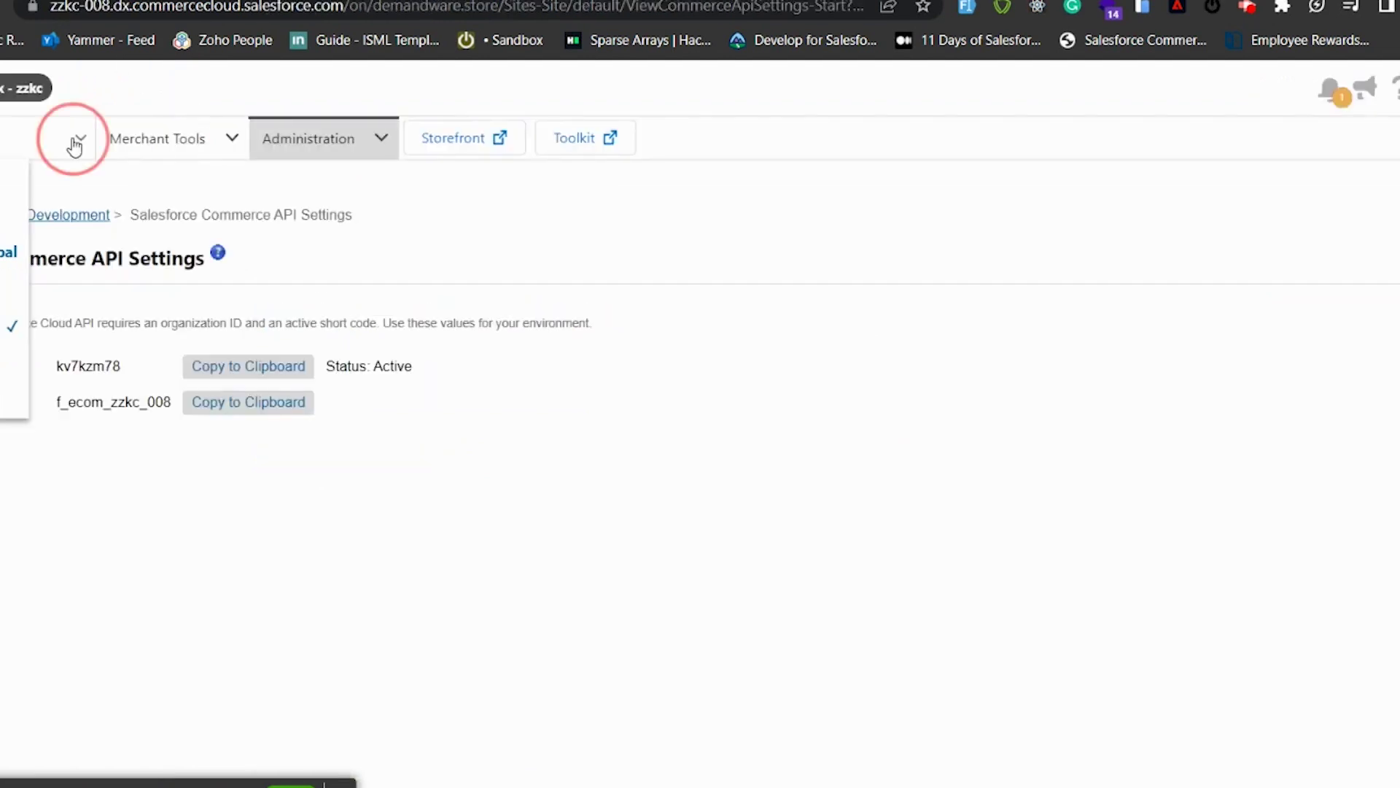
pyautogui.click(15, 326)
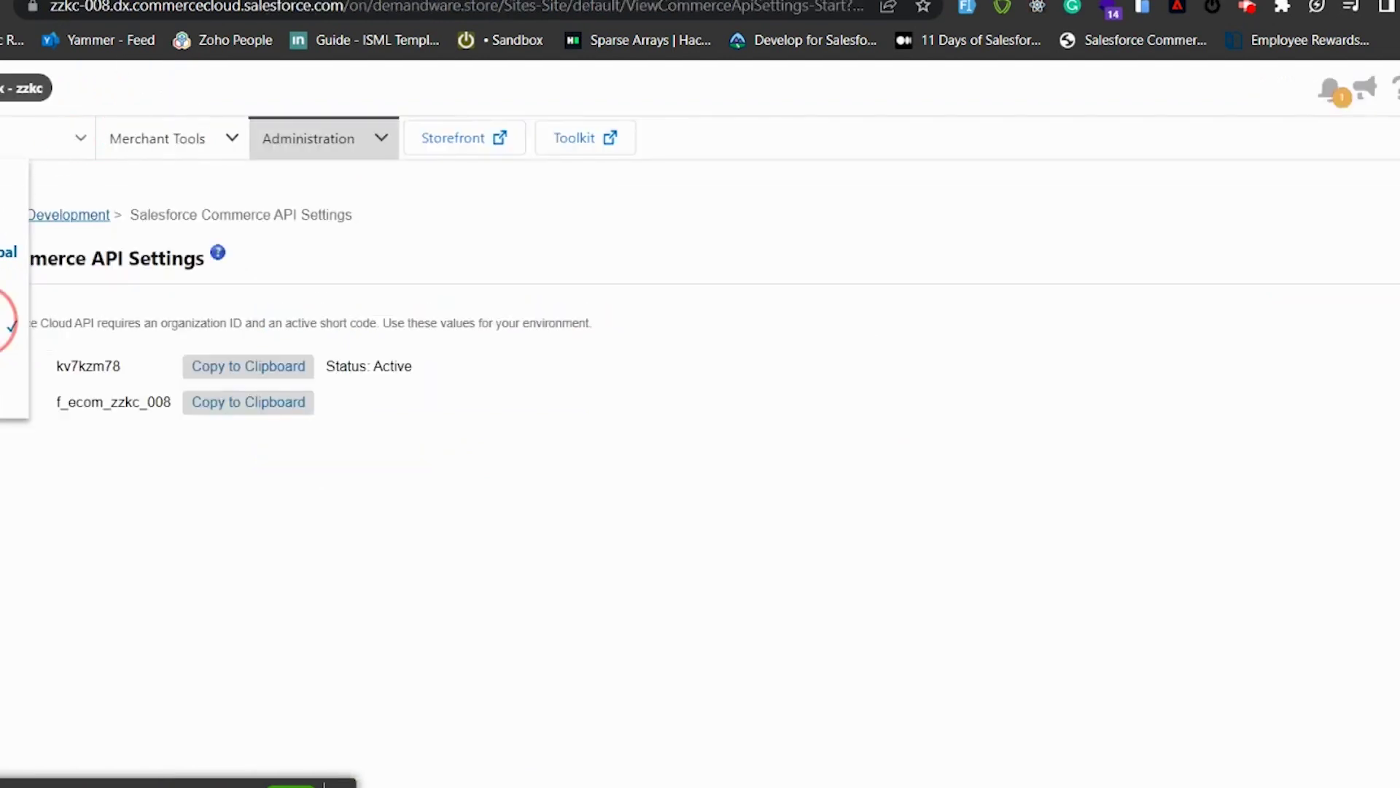
pyautogui.click(232, 139)
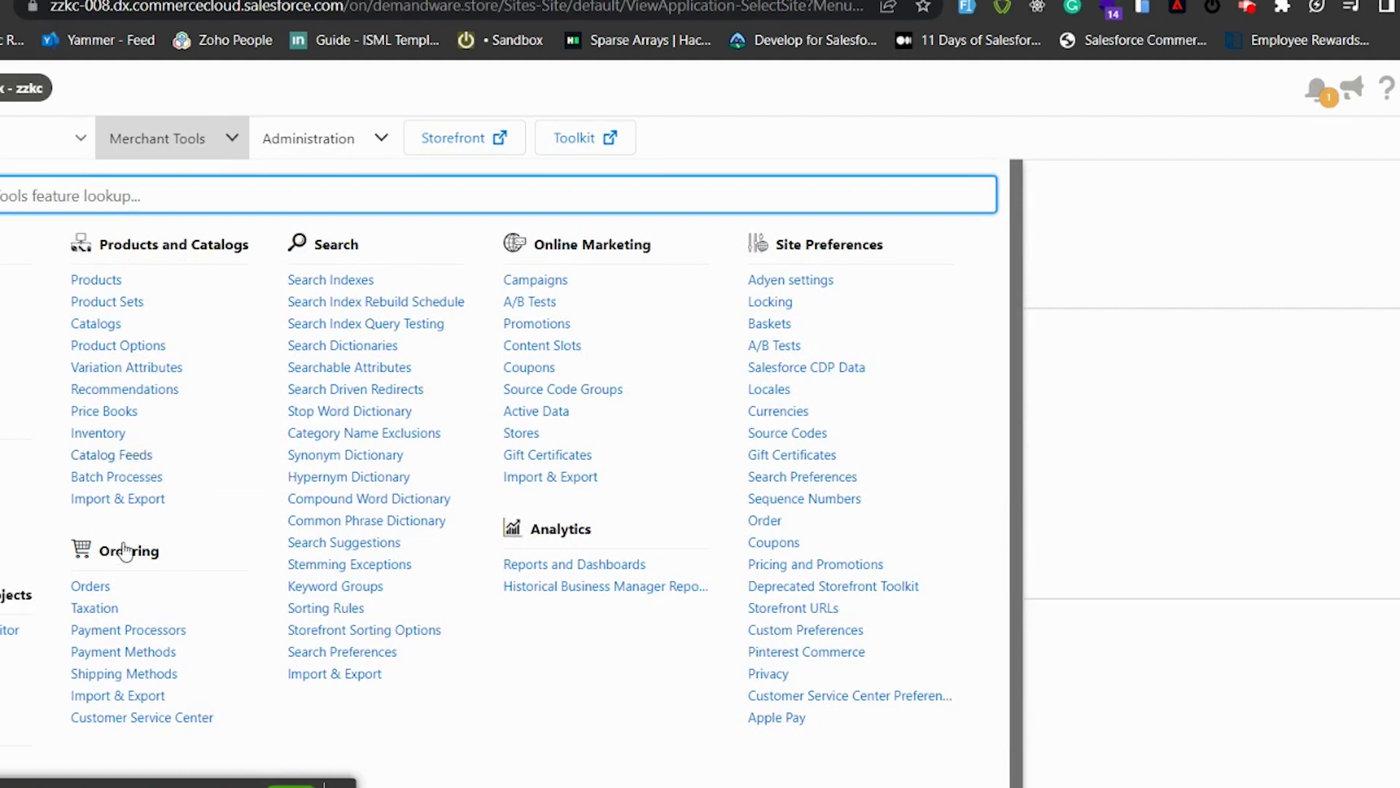
pyautogui.click(93, 584)
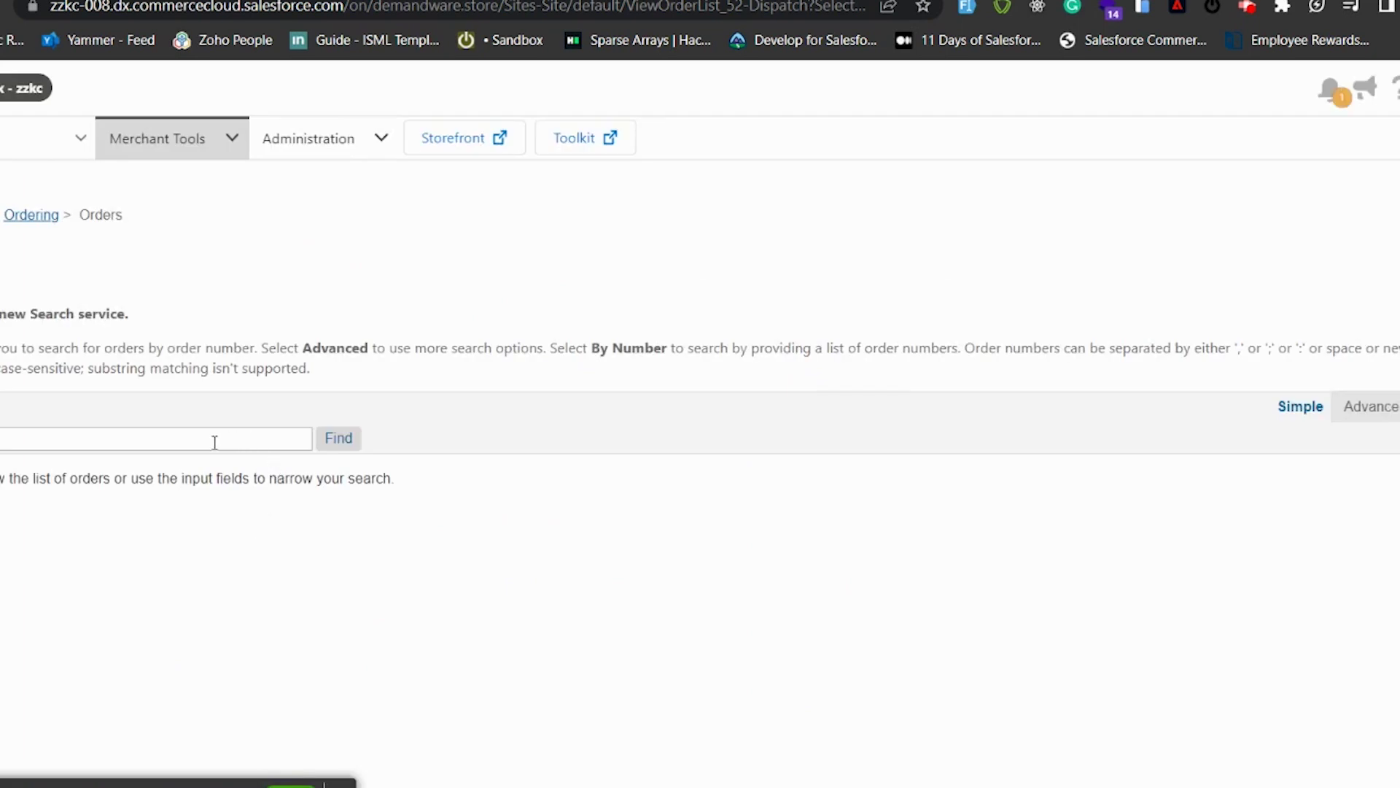
# Step: Search the orders by the copied order number
pyautogui.click(215, 442)
pyautogui.hotkey('ctrl', 'v')
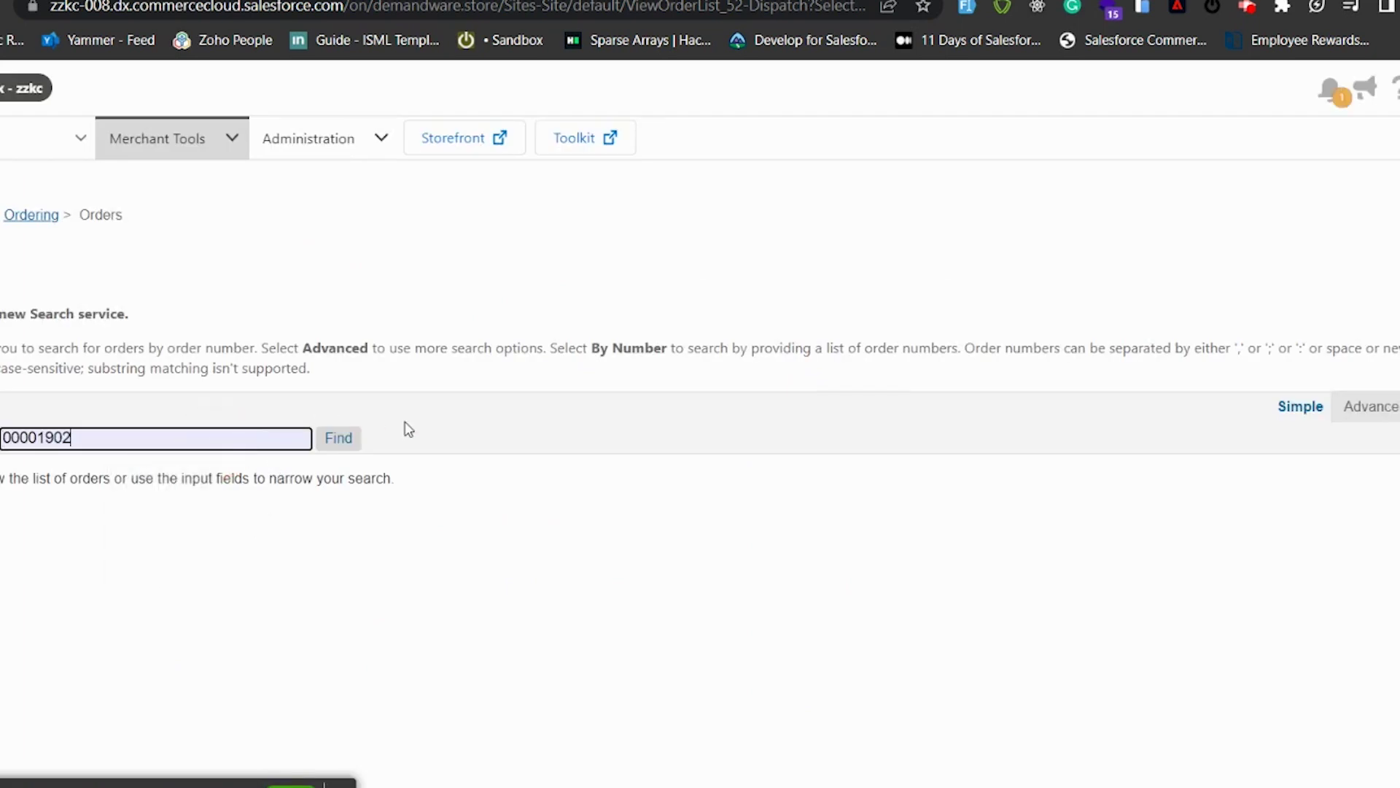
pyautogui.click(340, 442)
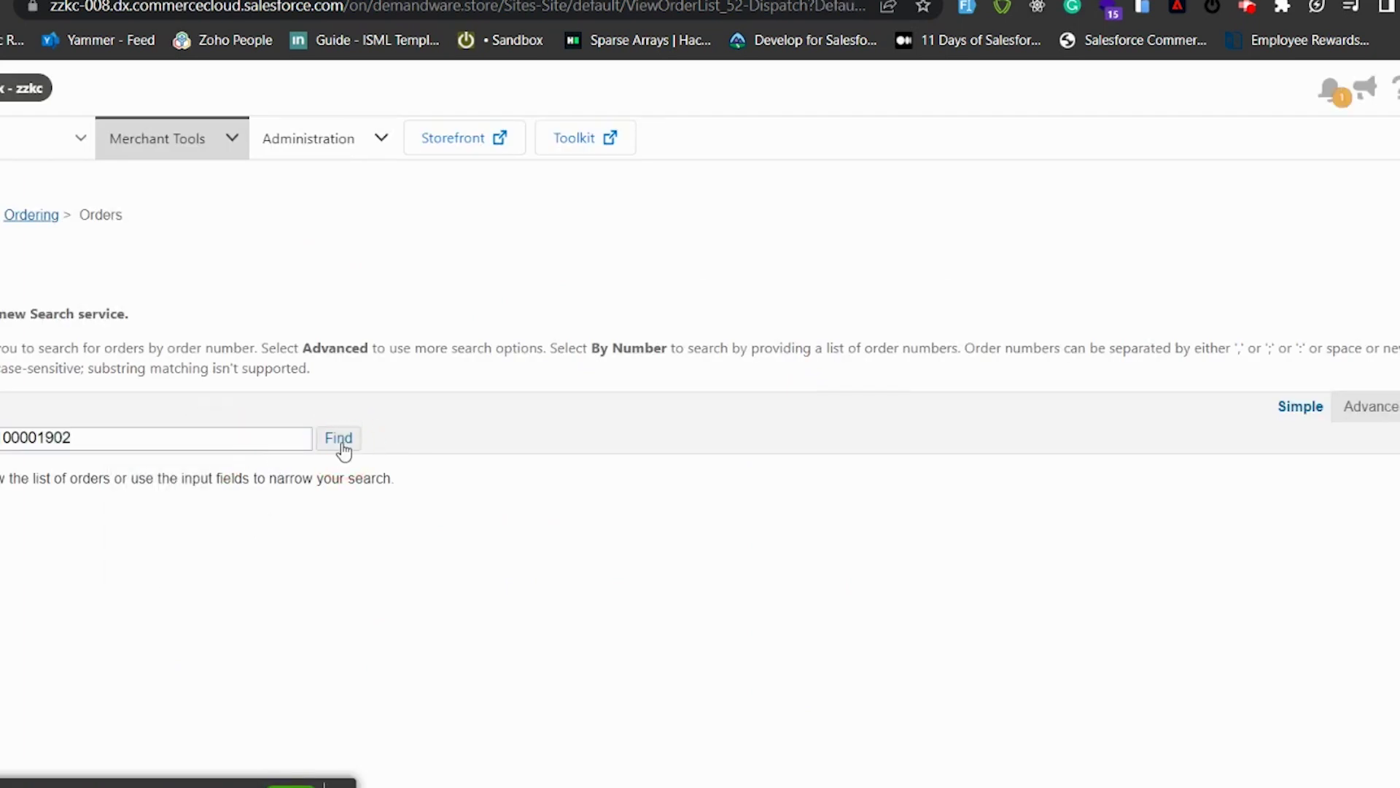
pyautogui.click(341, 441)
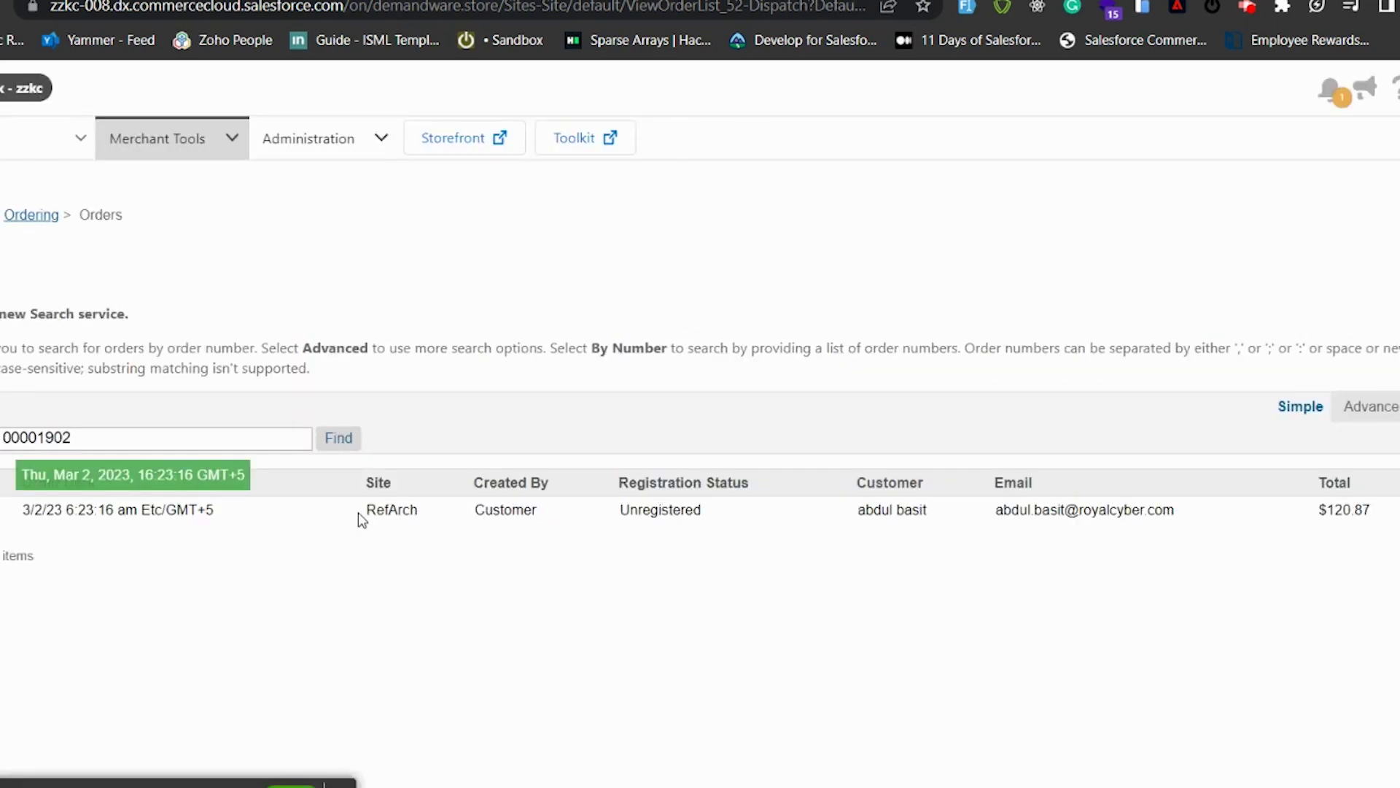
# Step: Open order 00001902 from the results and review its General details: Checked Silk Tie, Confirmed, Ready for Export
pyautogui.doubleClick(398, 508)
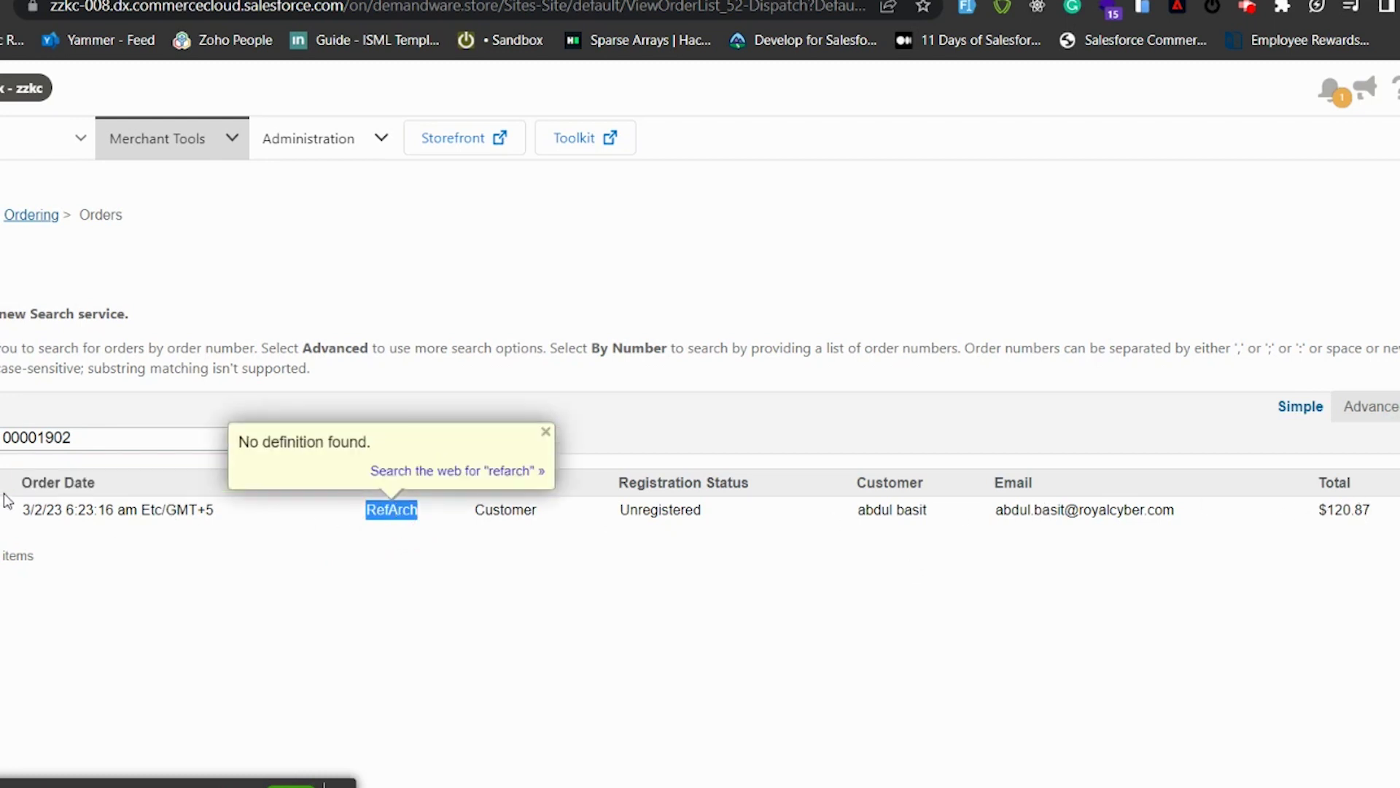
pyautogui.press('Escape')
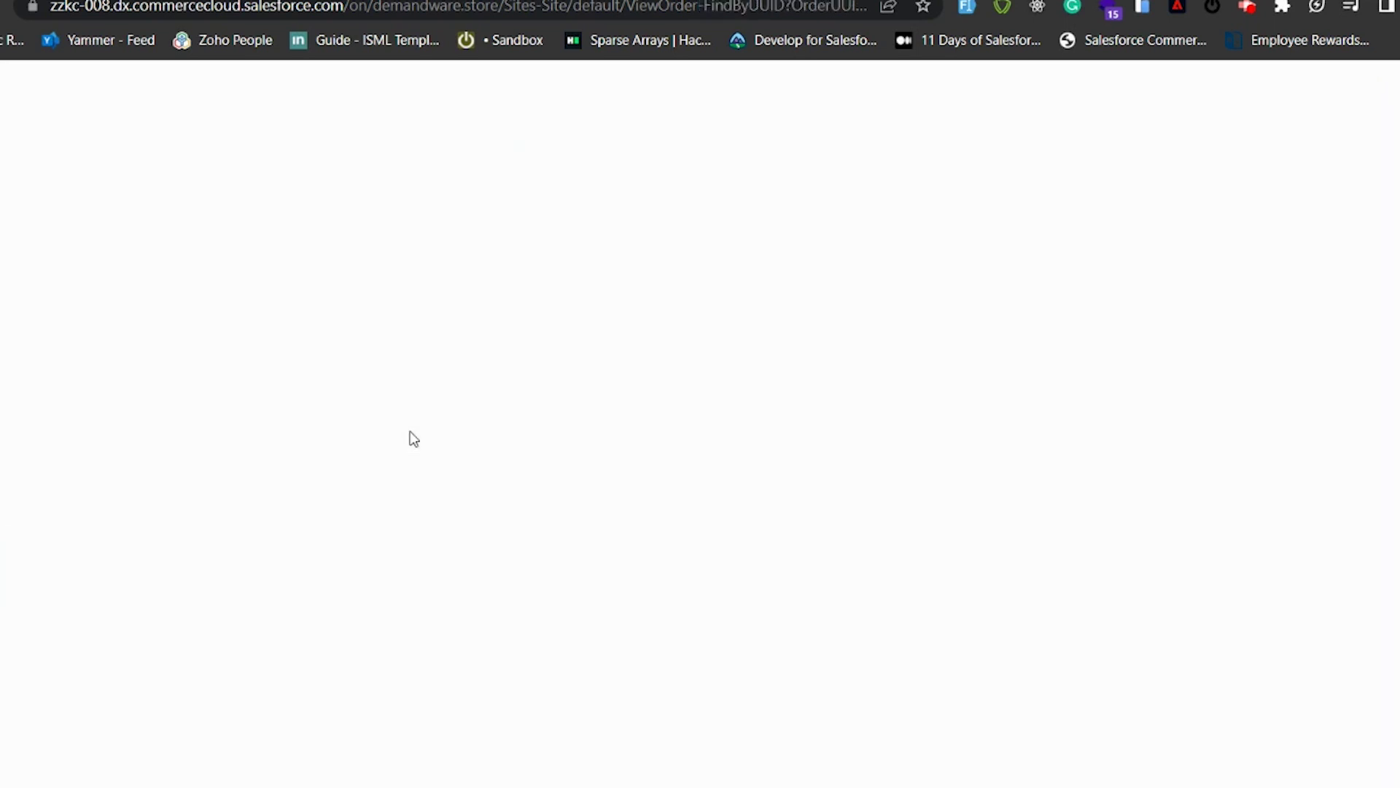
pyautogui.scroll(-3, 411, 437)
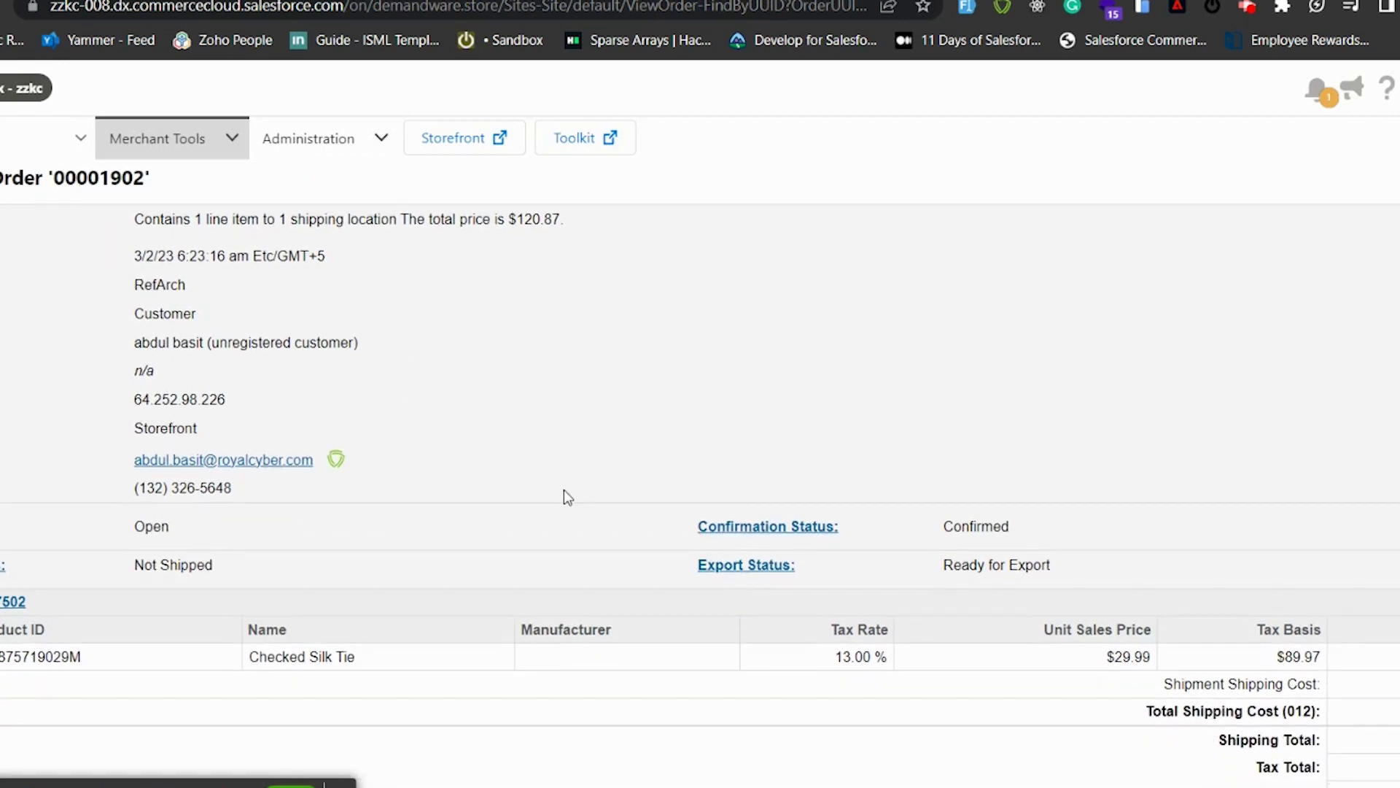
pyautogui.scroll(-1, 565, 494)
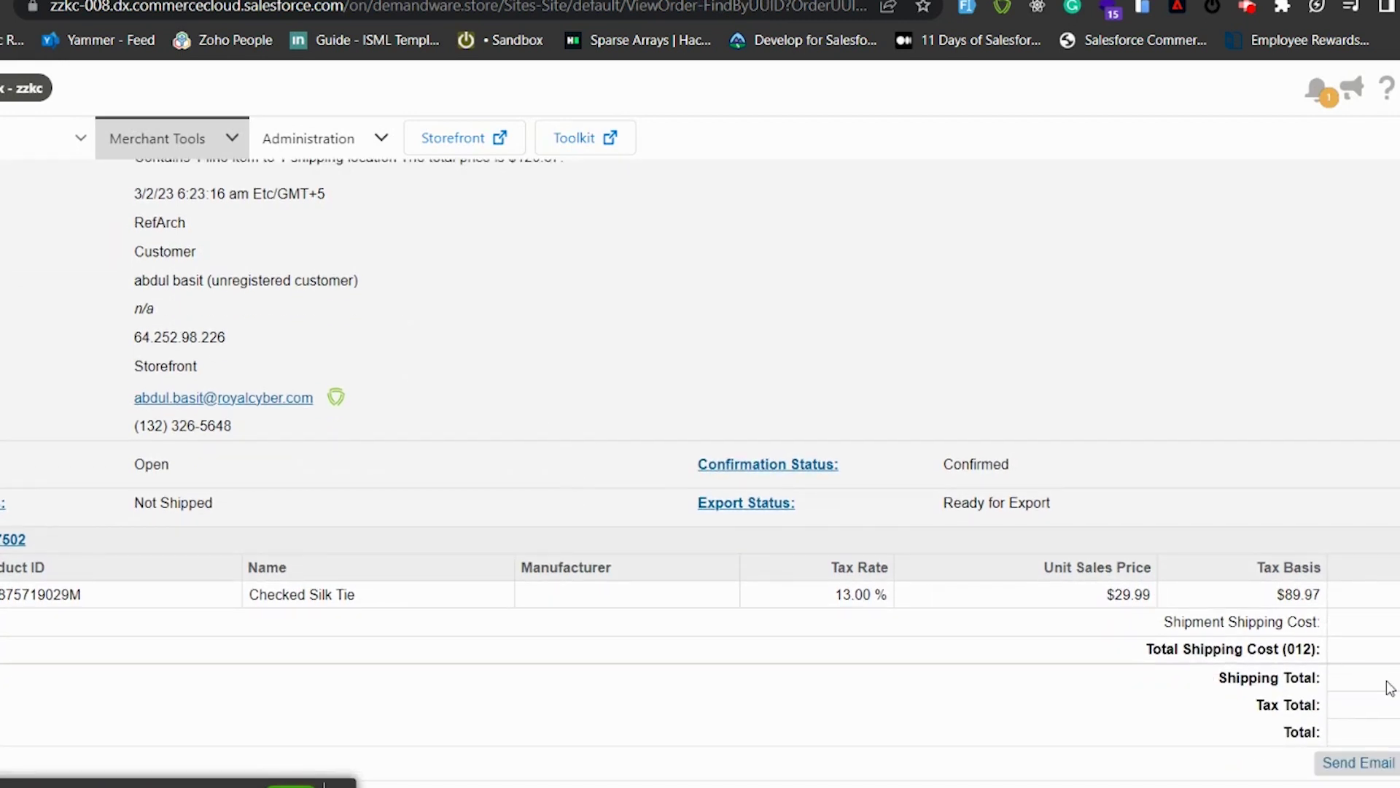
pyautogui.scroll(-1, 1385, 688)
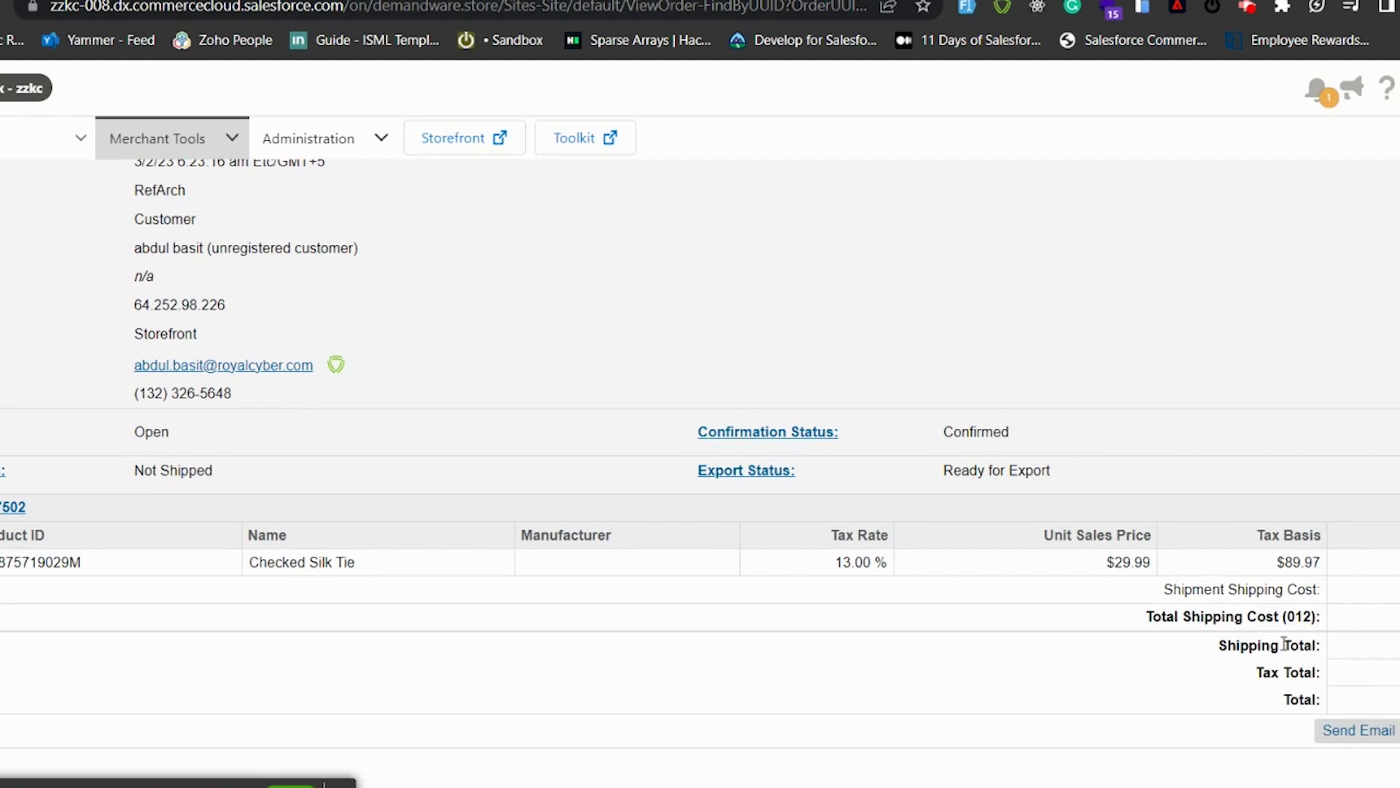
pyautogui.scroll(2, 1318, 663)
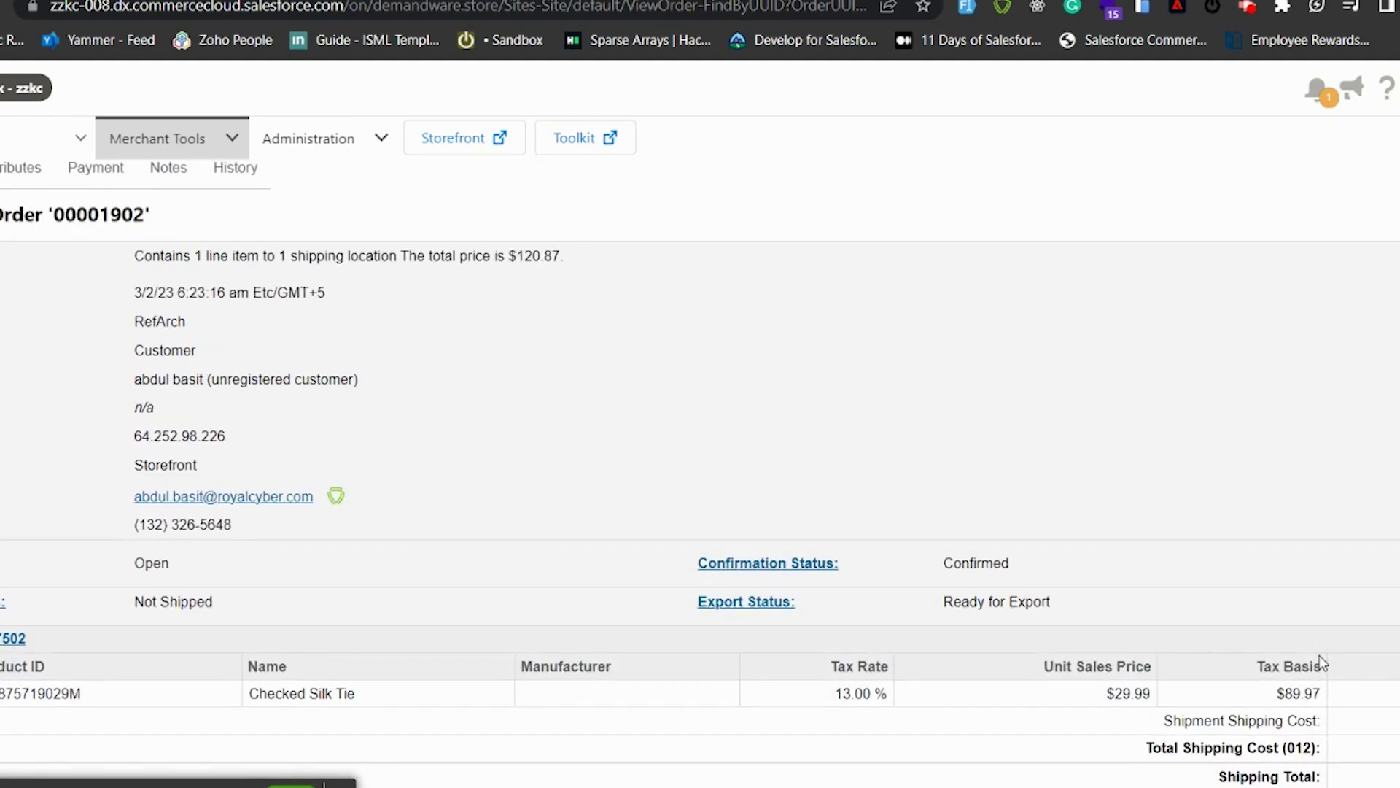
pyautogui.scroll(1, 477, 412)
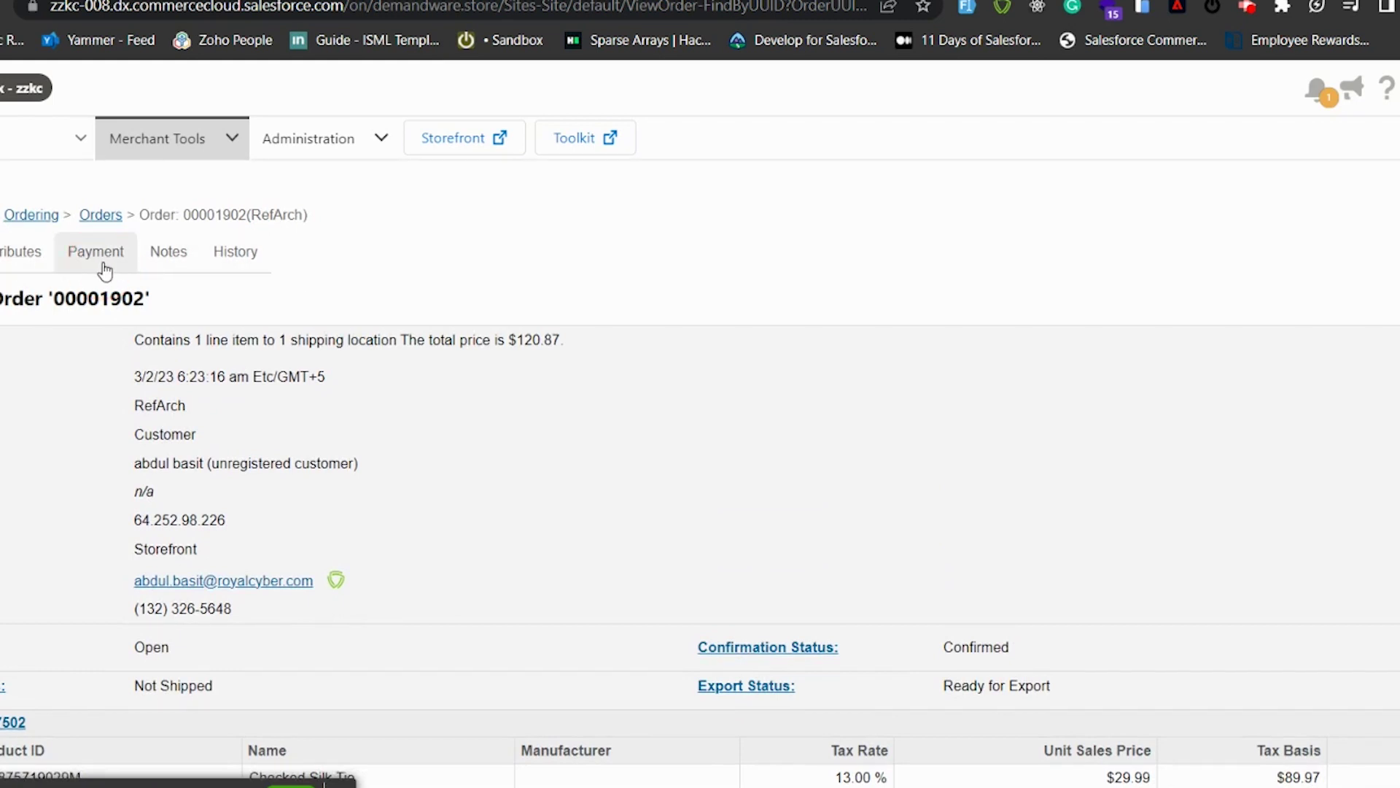
# Step: Check the order's Payment tab shows Paid with Adyen result Authorised, then go to Adyen's payments list
pyautogui.click(105, 268)
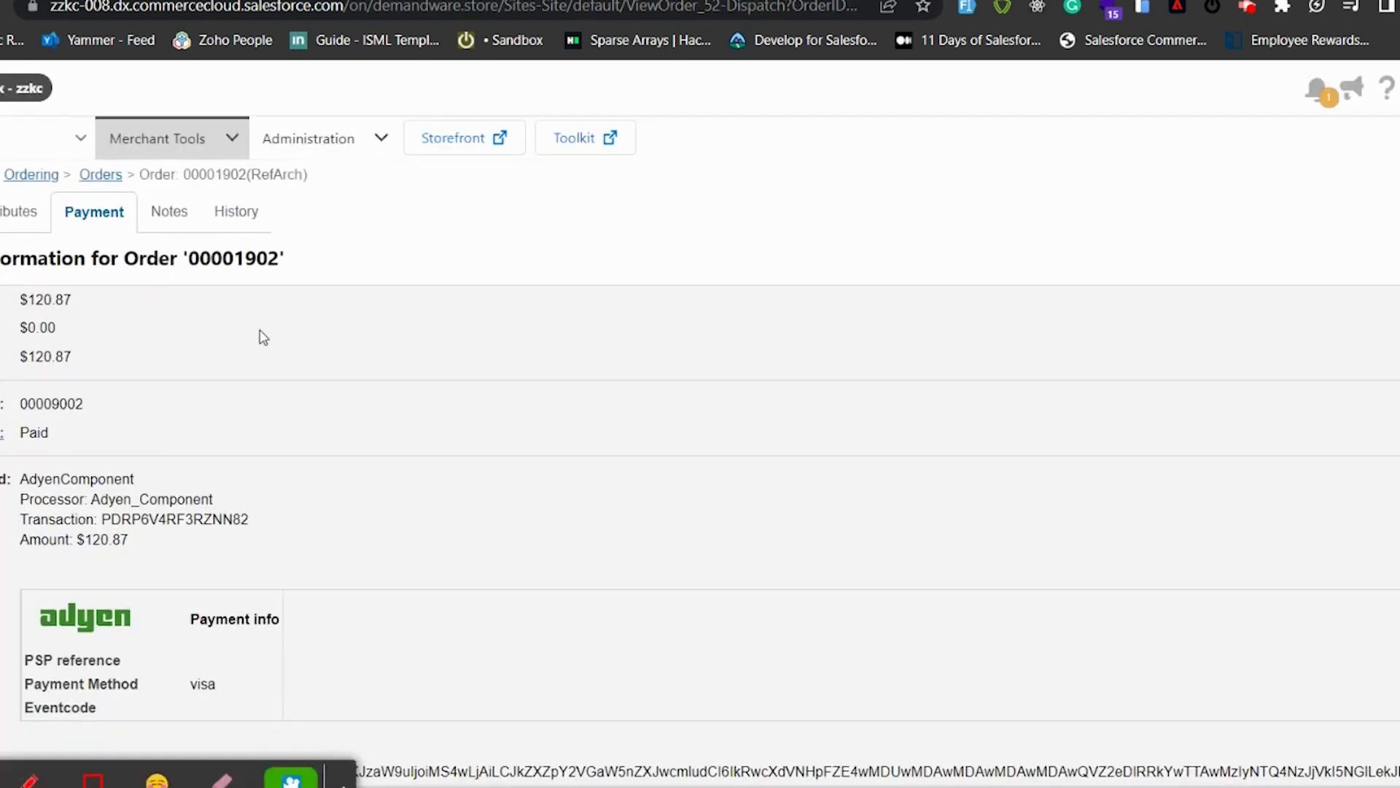
pyautogui.scroll(-1, 193, 476)
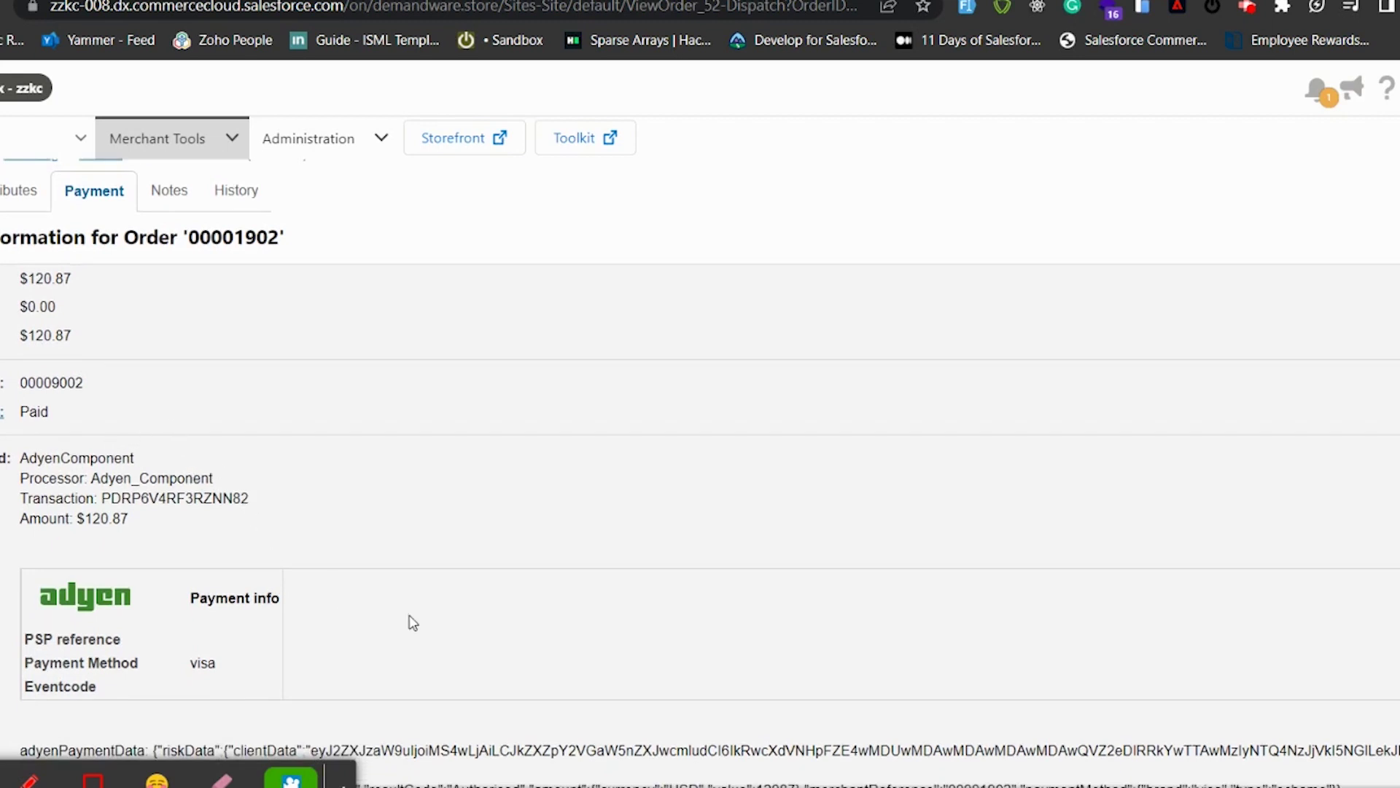
pyautogui.scroll(-3, 415, 580)
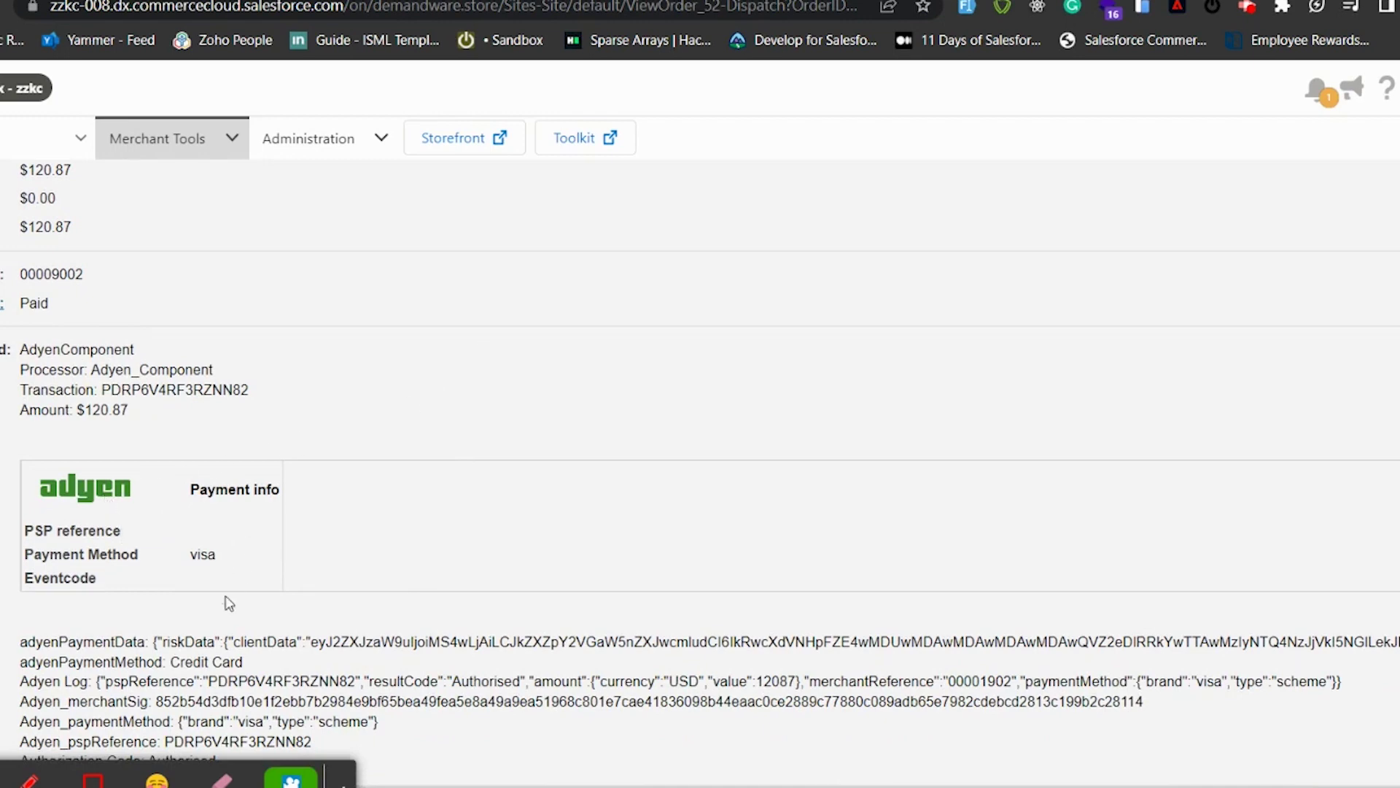
pyautogui.scroll(-2, 228, 602)
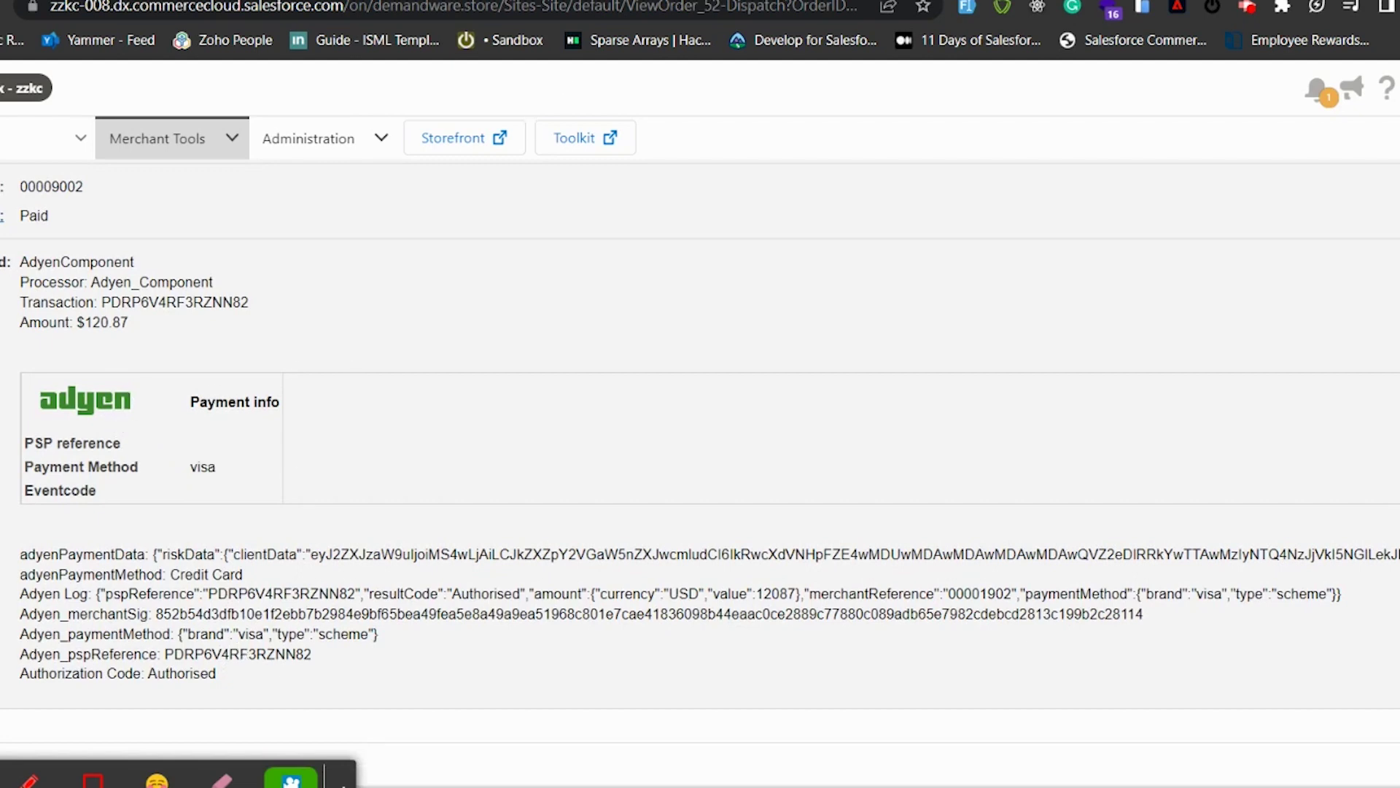
pyautogui.click(575, 6)
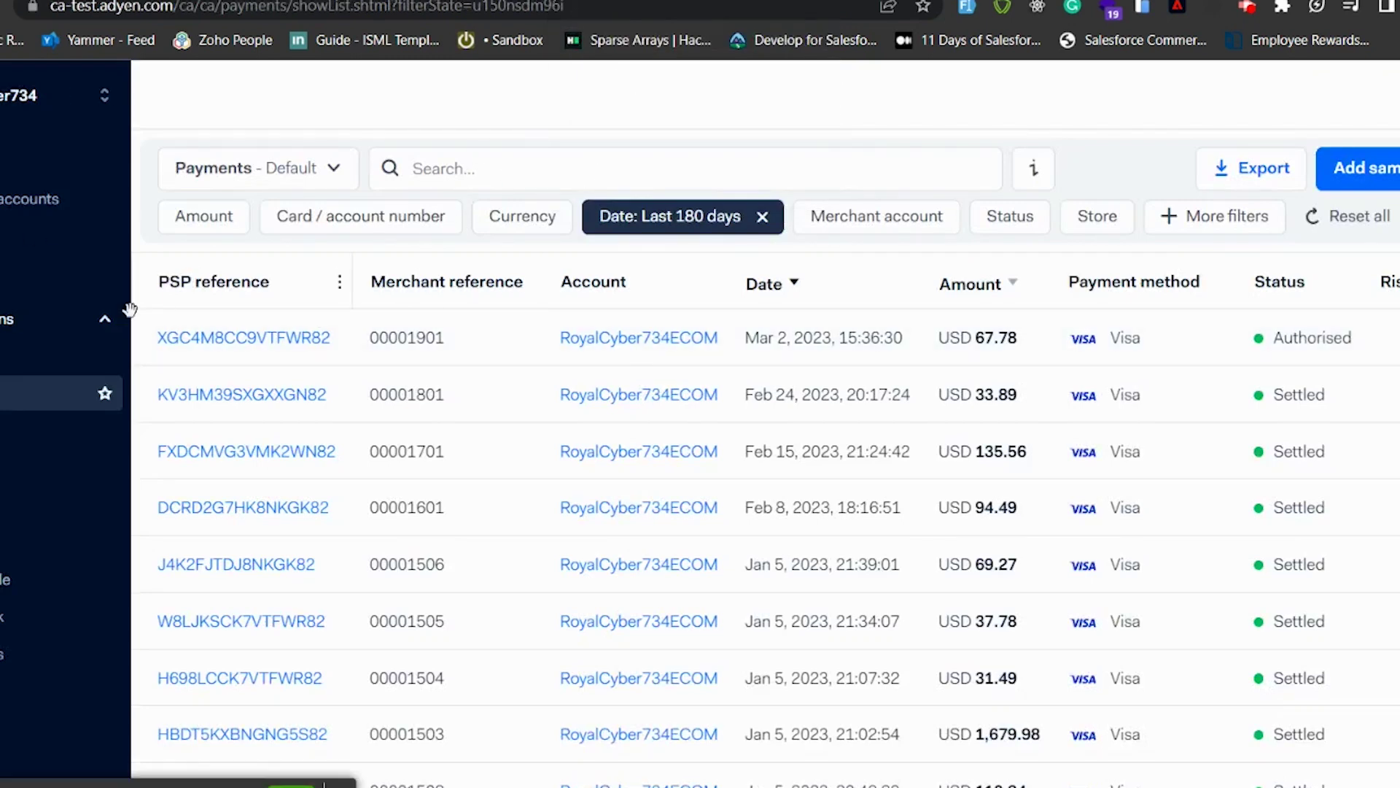
# Step: Refresh the Adyen Payments list after logging back in, showing the USD 120.87 payment as Authorised
pyautogui.click(6, 394)
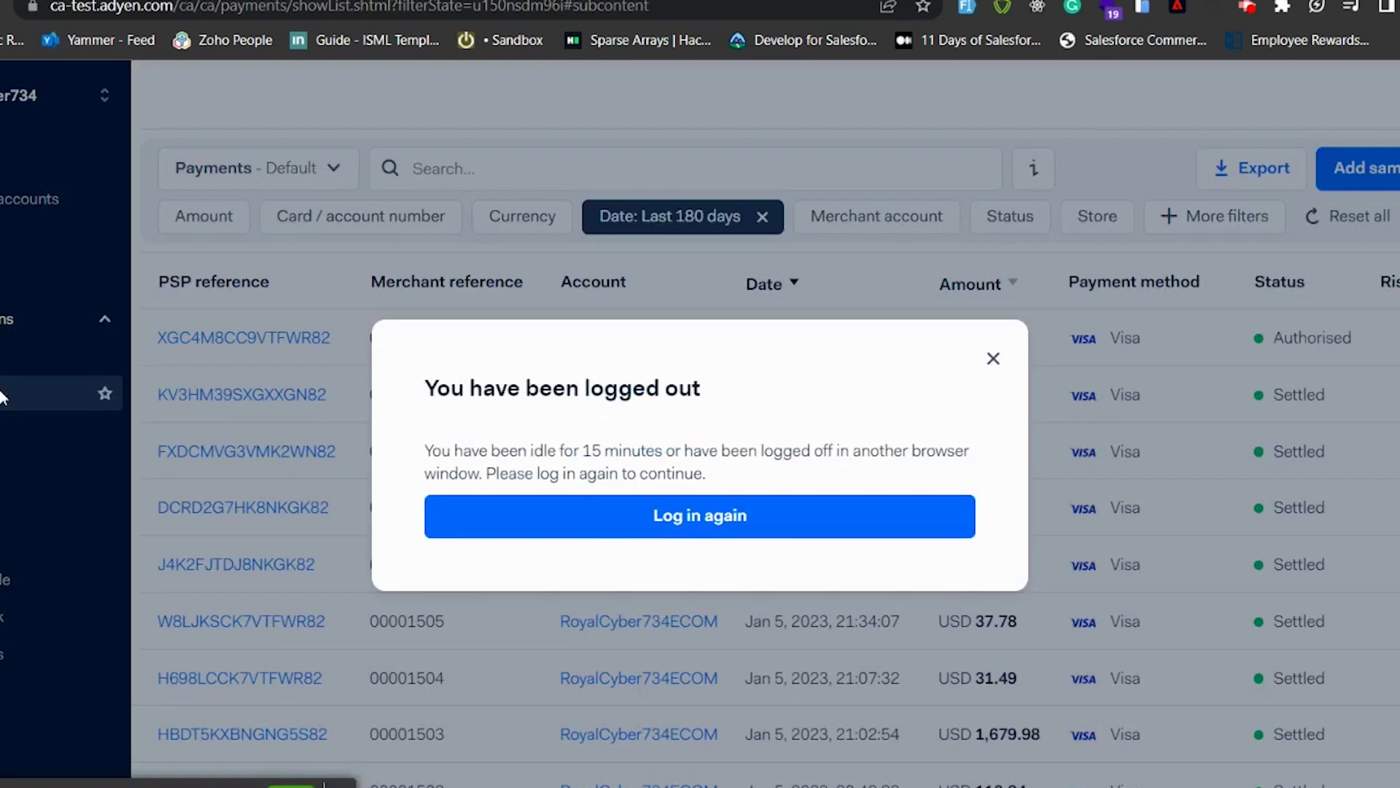
pyautogui.click(662, 523)
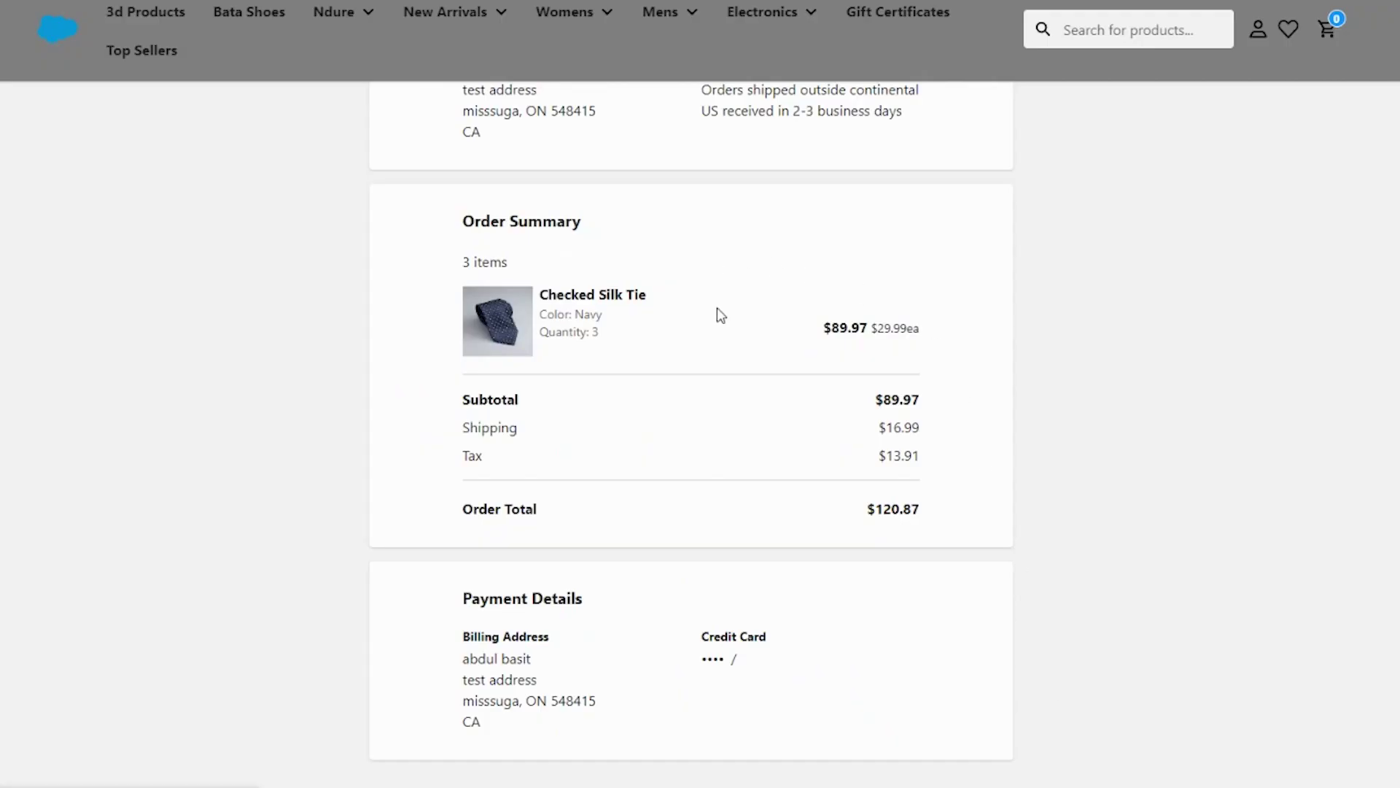
pyautogui.scroll(10, 717, 314)
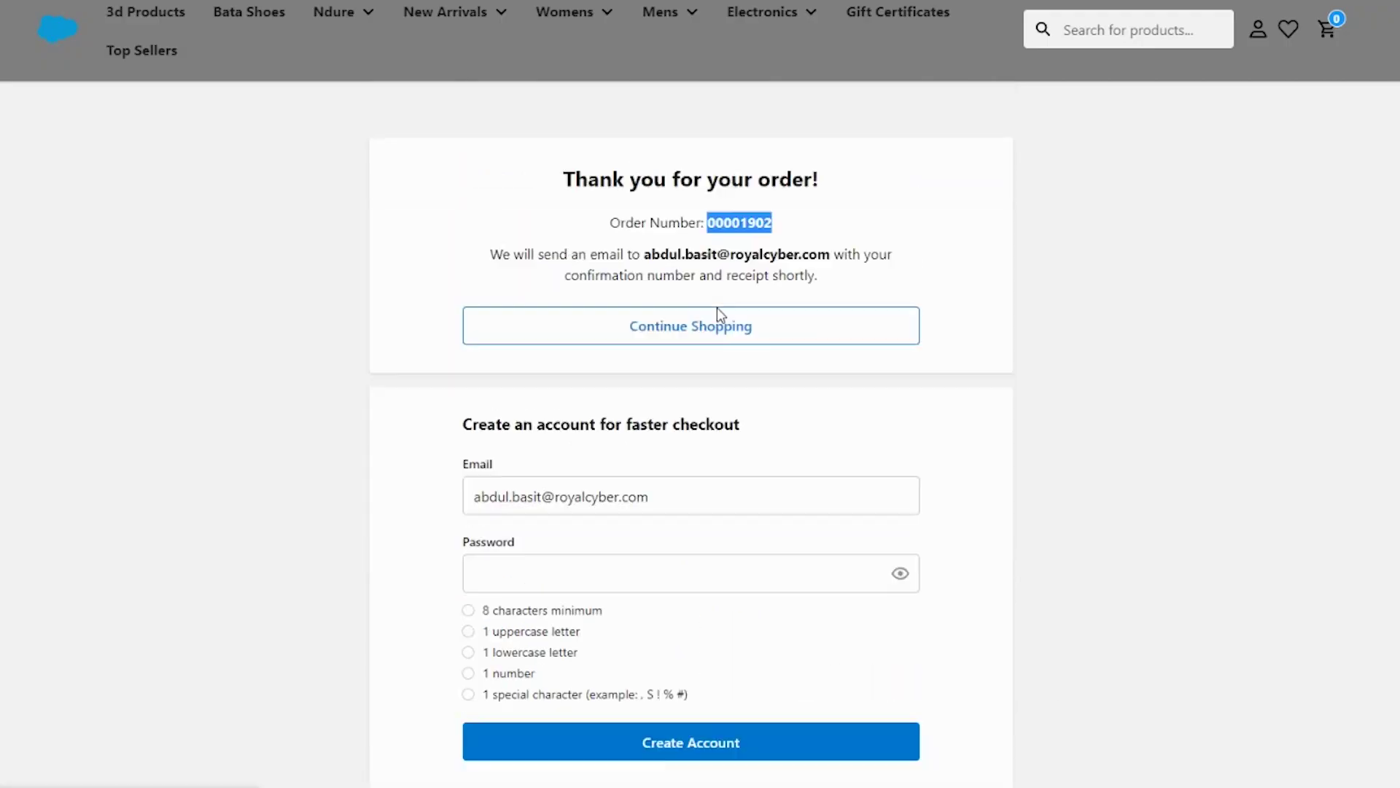
pyautogui.hotkey('alt', 'Tab')
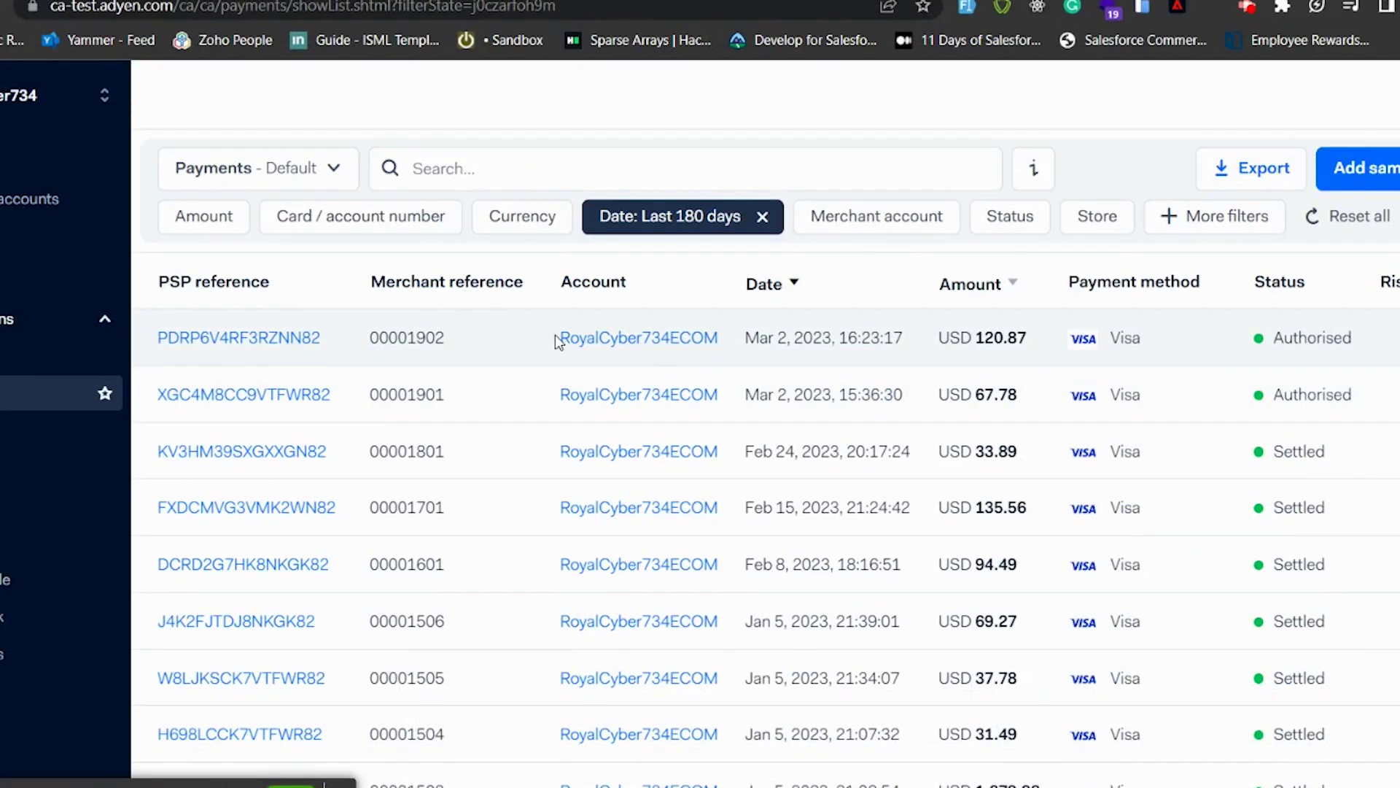
# Step: Confirm the newest payment's events show Authorised at USD 120.87, then return to the storefront home page
pyautogui.click(252, 343)
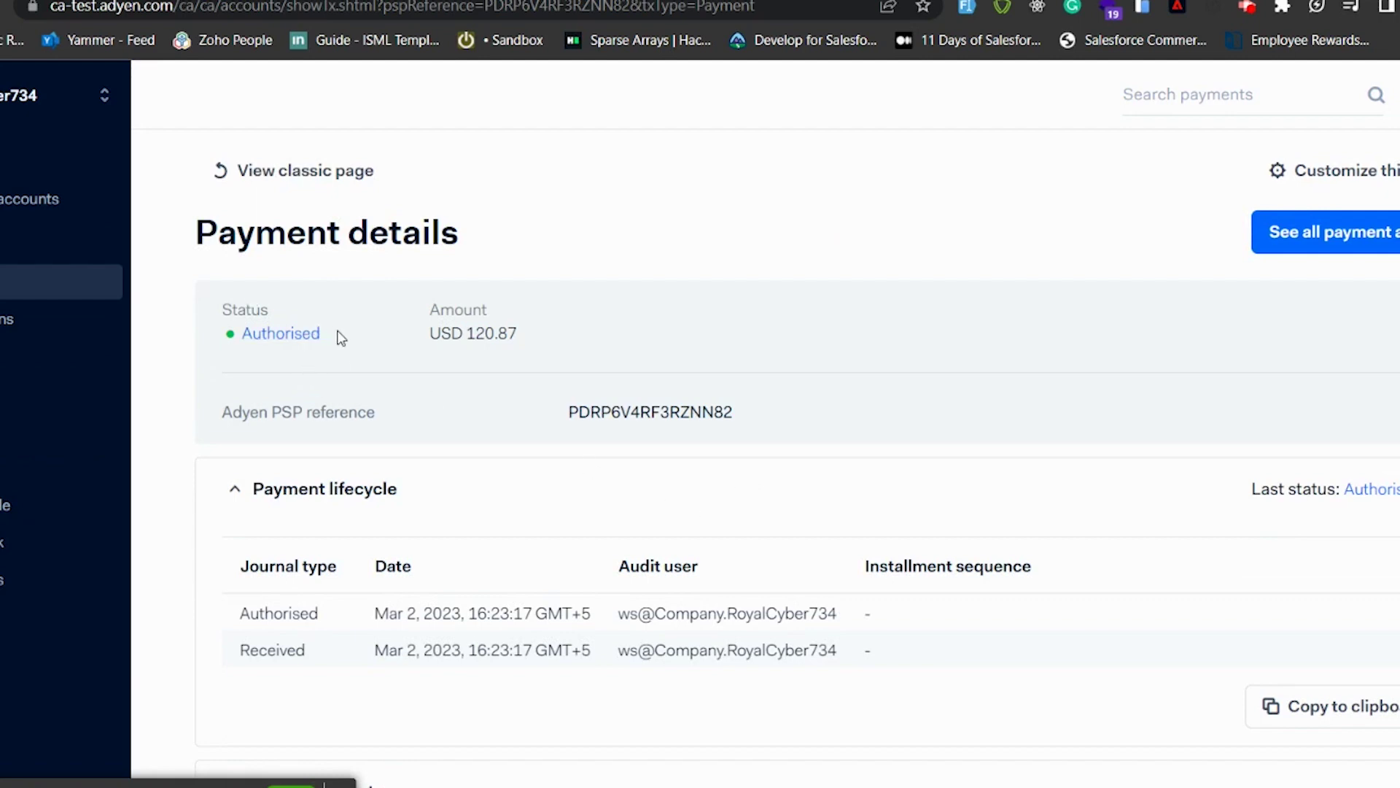
pyautogui.scroll(-5, 340, 337)
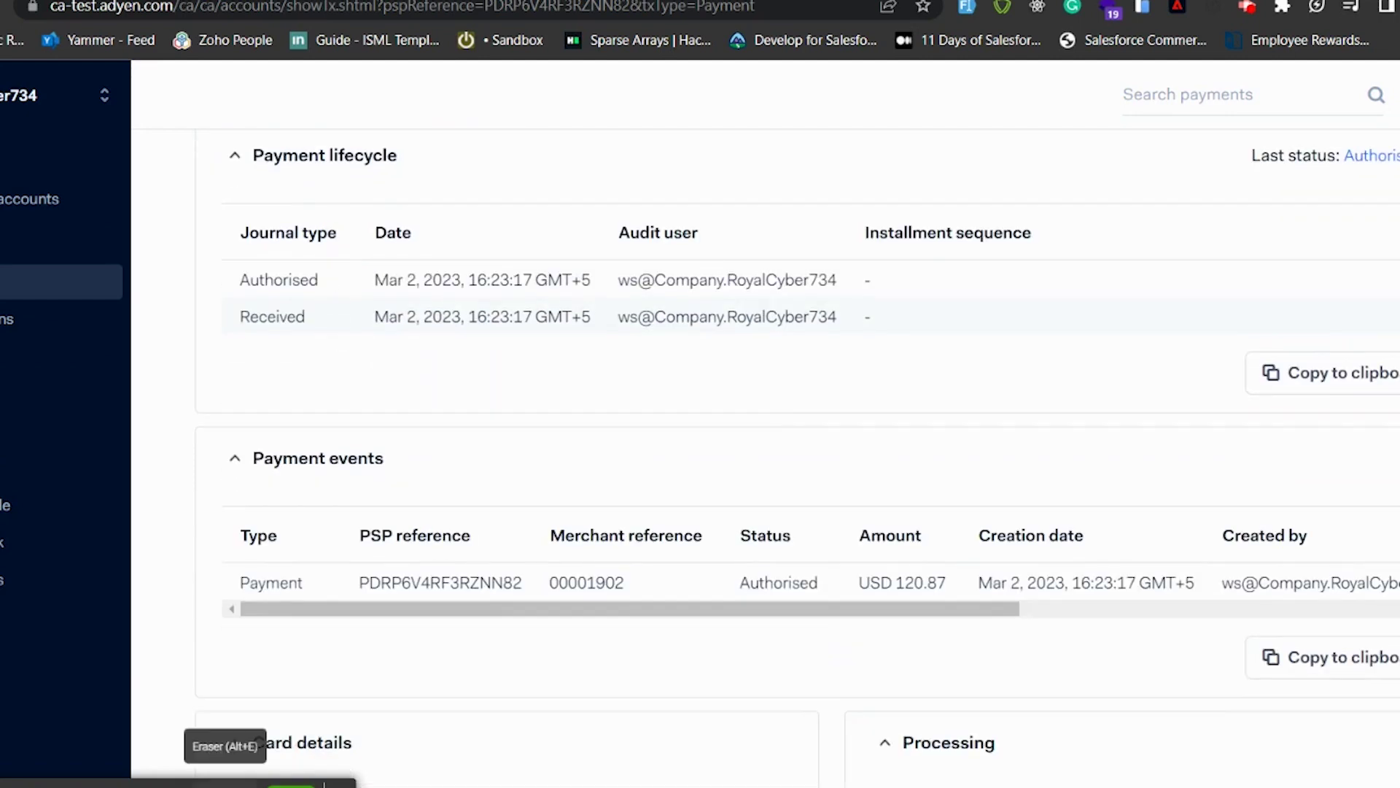
pyautogui.click(18, 775)
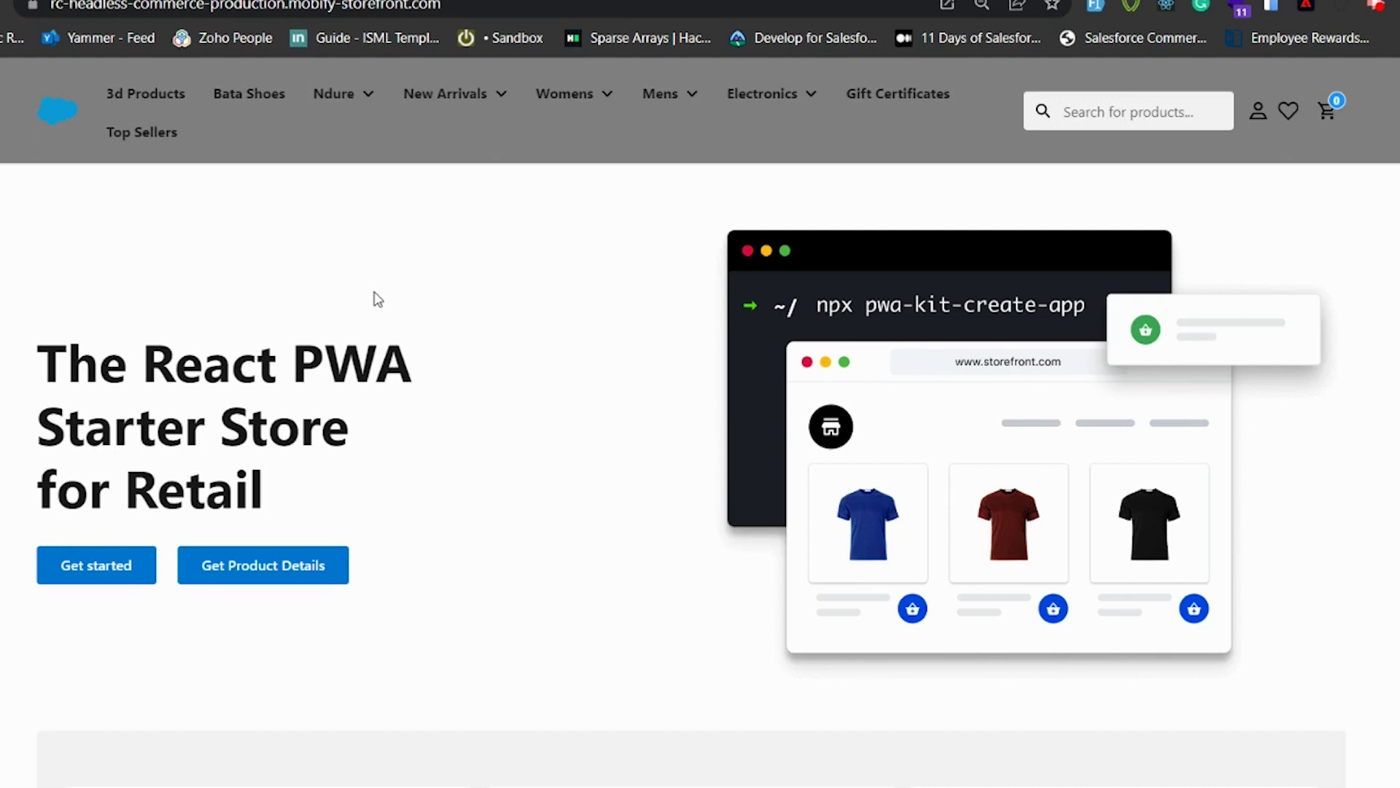
# Step: Check the storefront's site information, then turn on Google Chrome notifications in Windows Notifications & actions
pyautogui.click(31, 6)
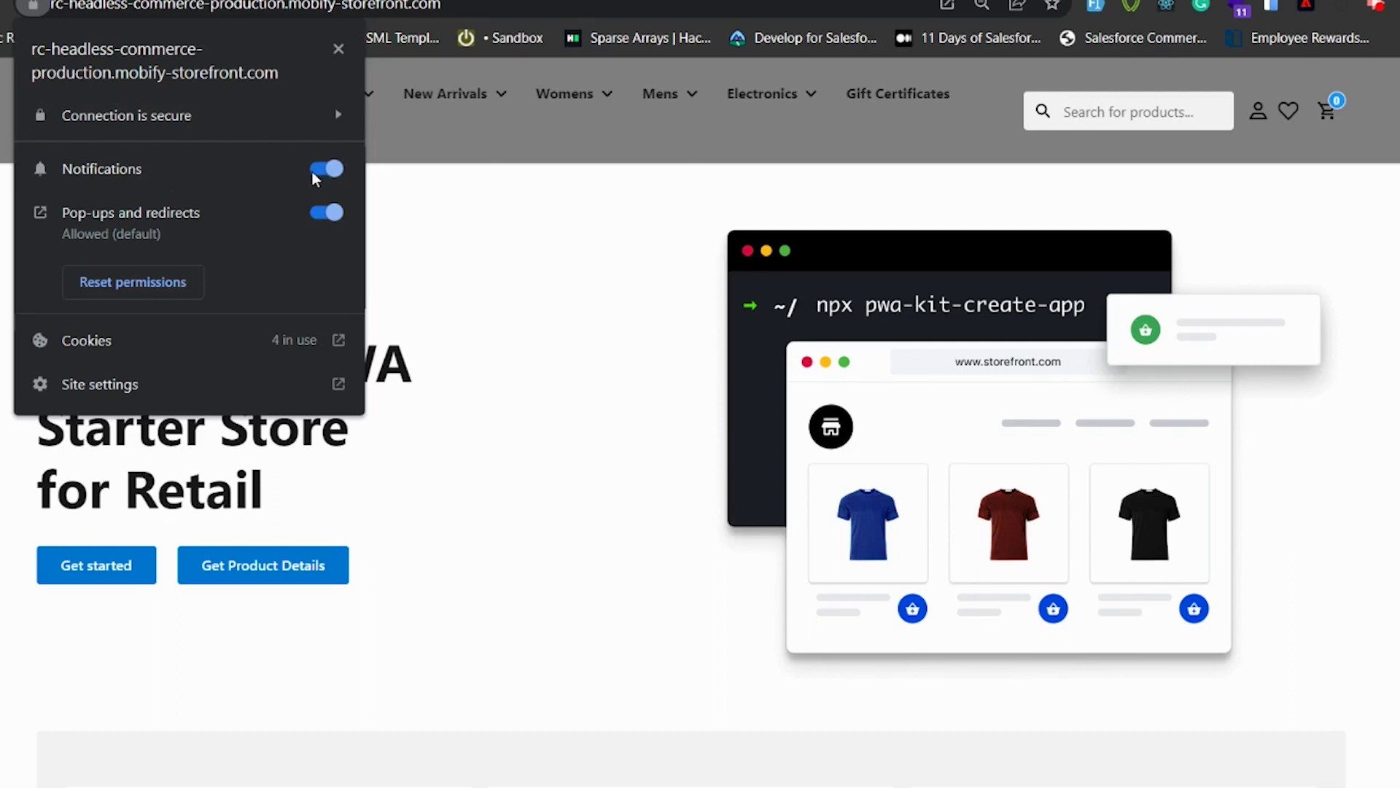
pyautogui.click(655, 372)
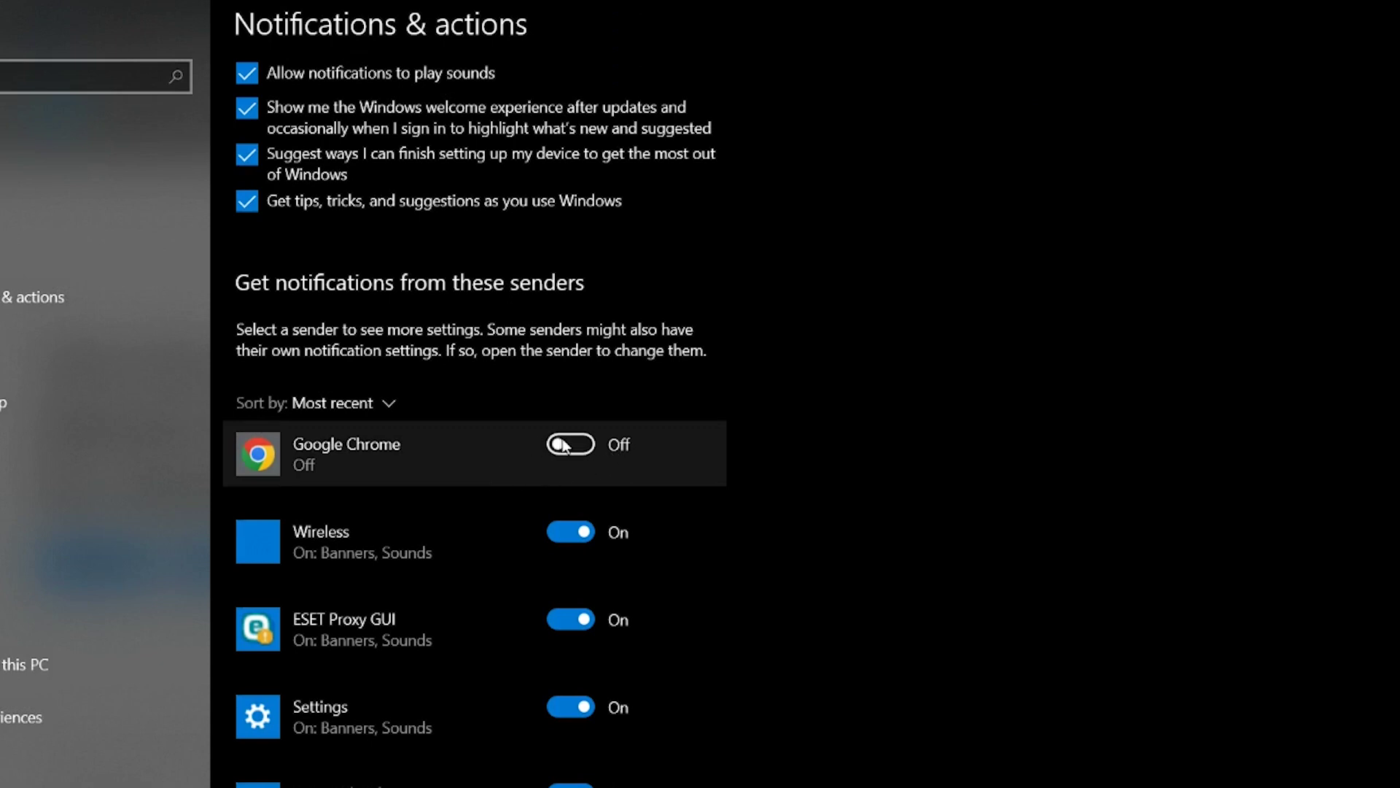
pyautogui.click(566, 444)
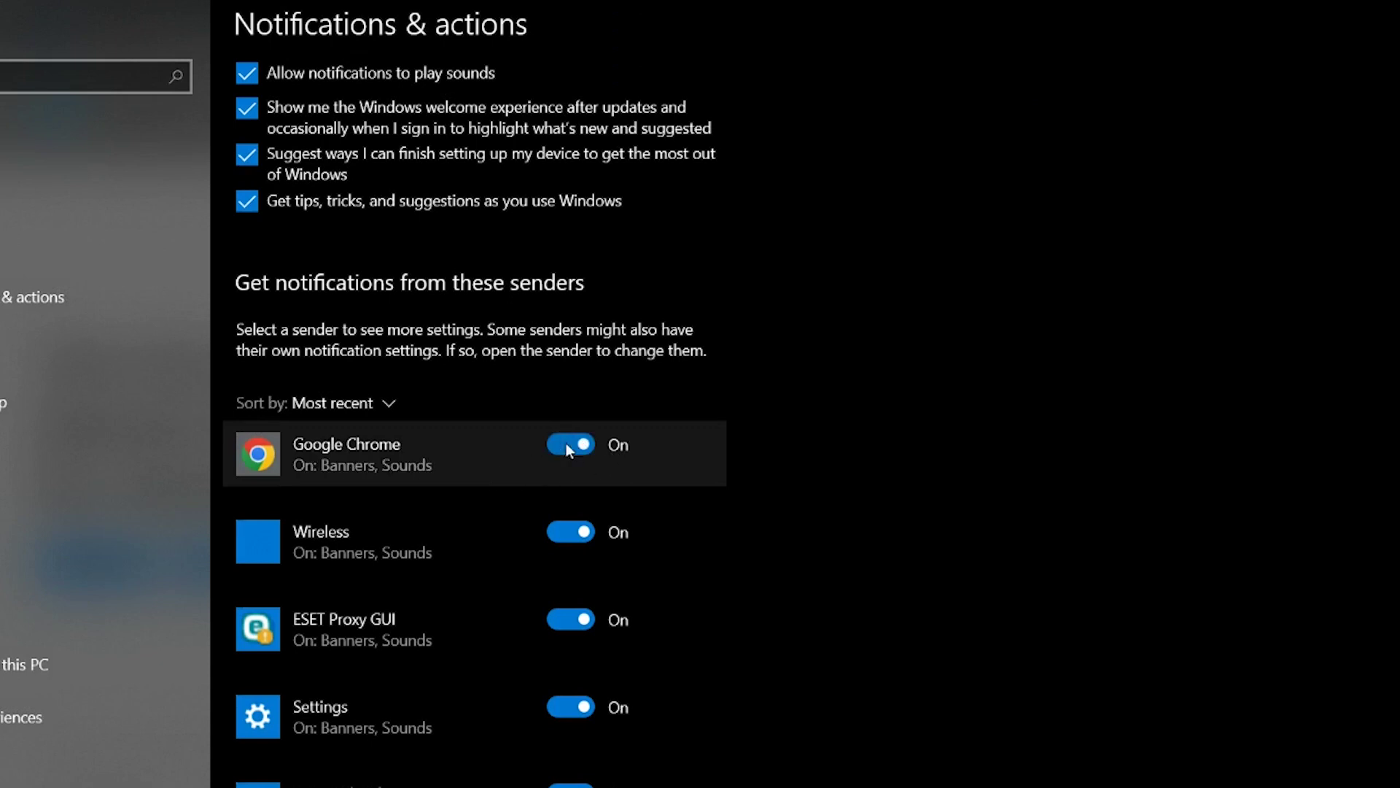